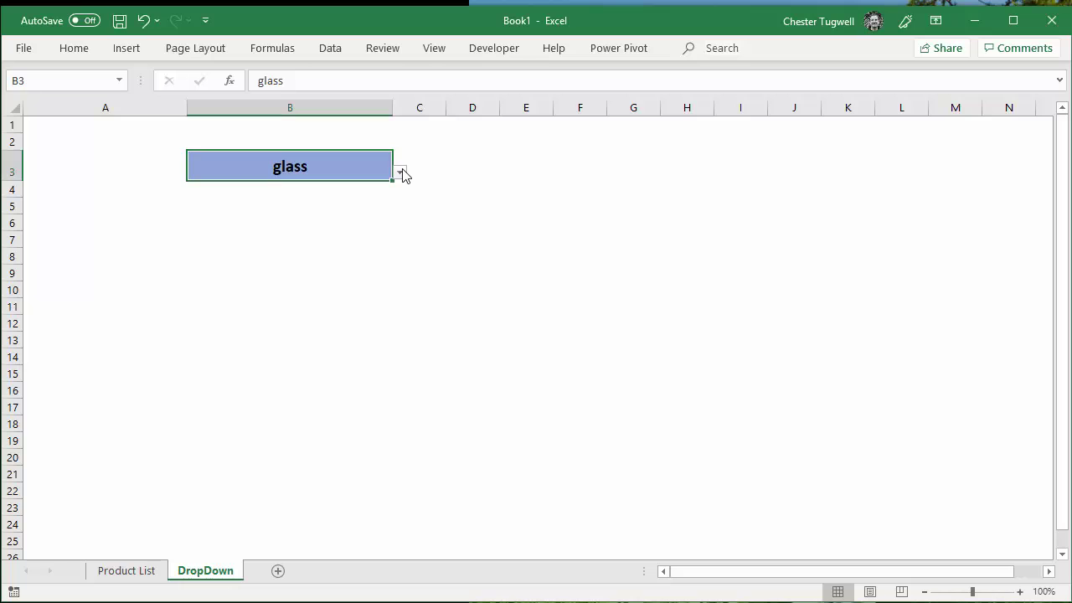
# - View the drop-down list for the current entry in B3, and enter "kni" to view its matching products
pyautogui.click(399, 173)
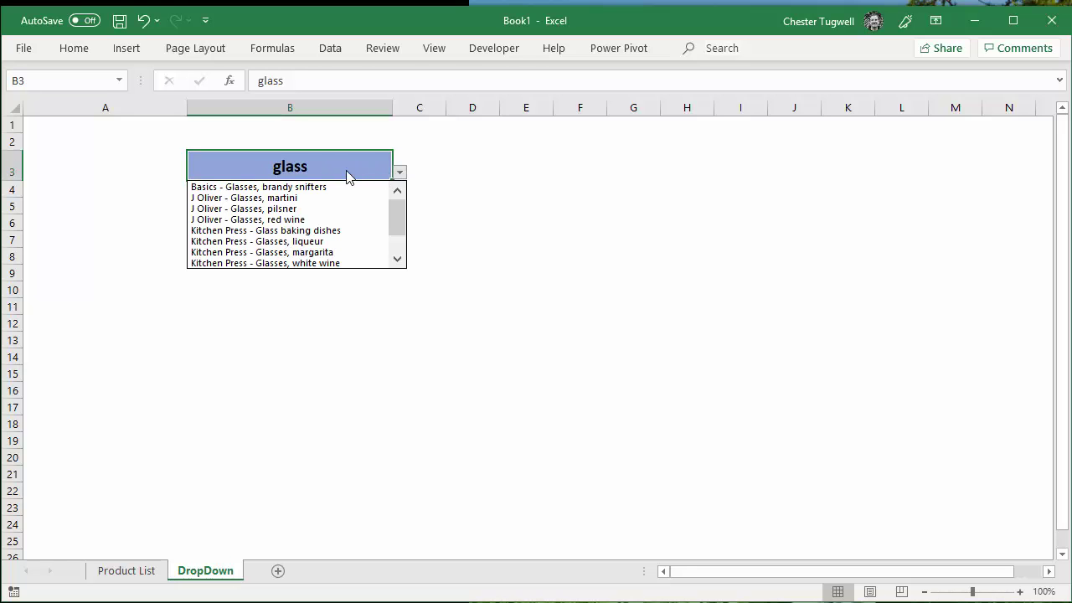
pyautogui.click(341, 165)
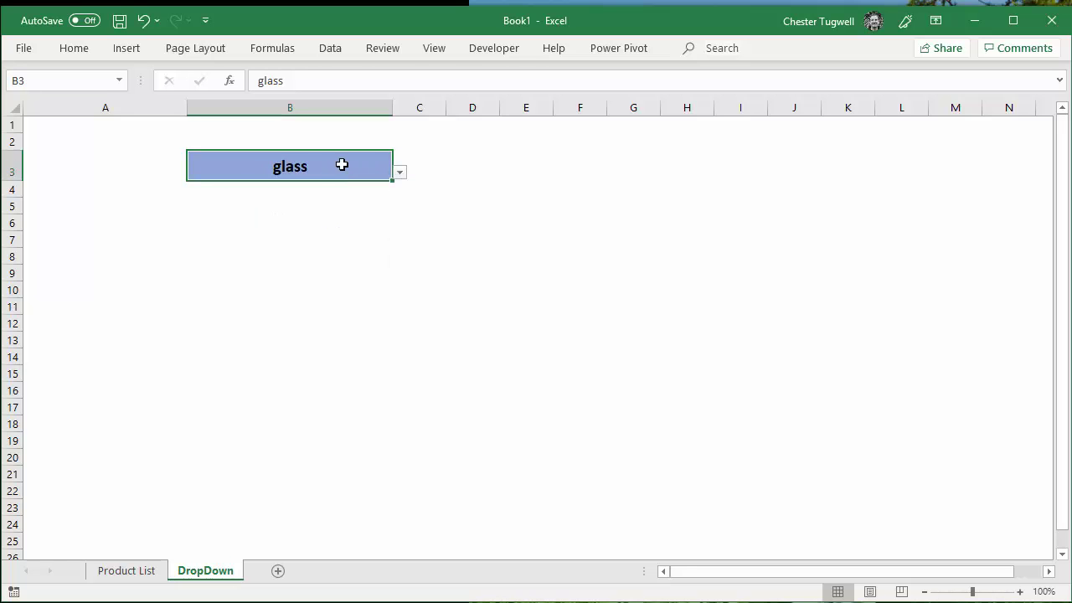
pyautogui.write('kn')
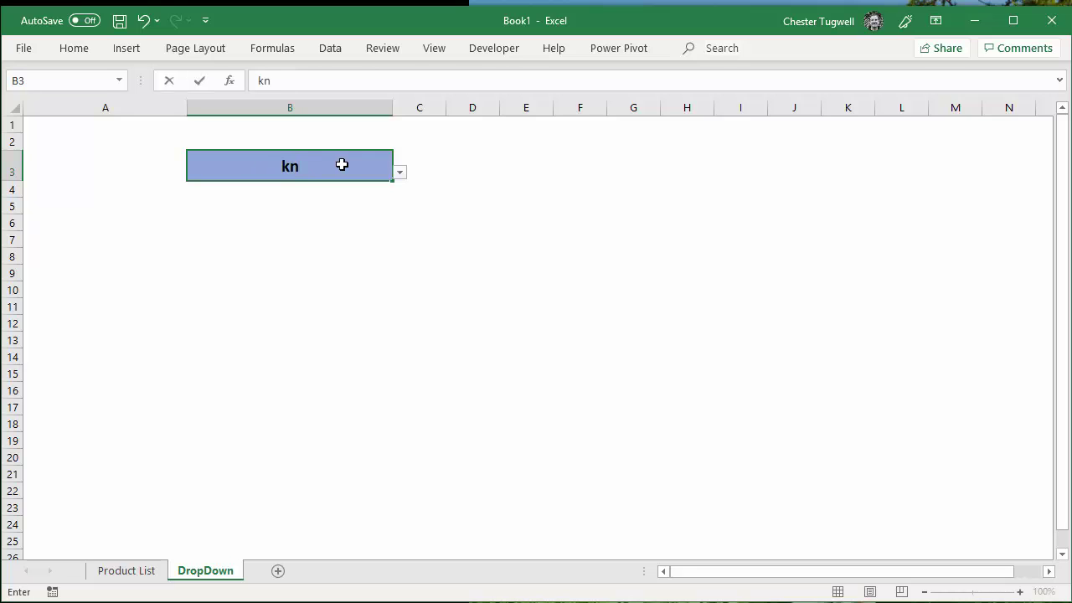
pyautogui.write('i')
pyautogui.click(399, 174)
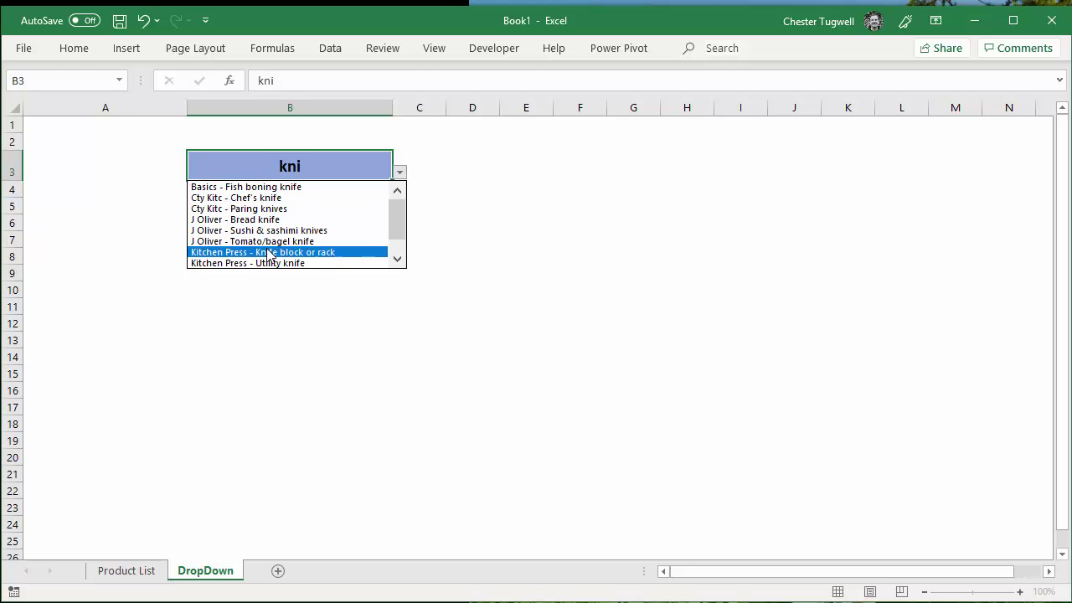
pyautogui.click(303, 169)
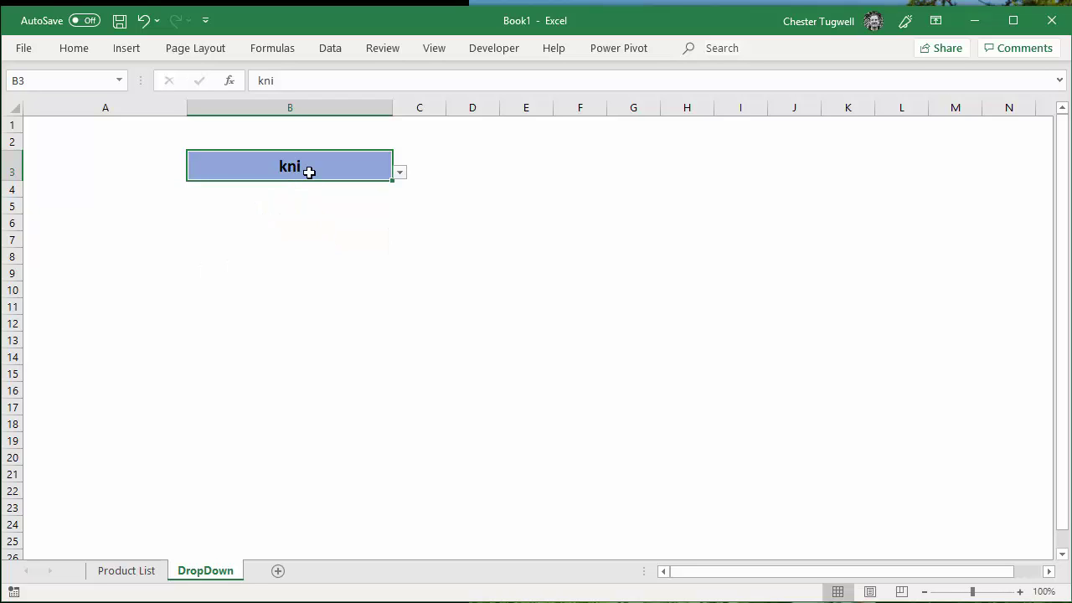
# - Enter "j oliver" in cell B3 and browse the matching products in its drop-down list
pyautogui.write('j oliver')
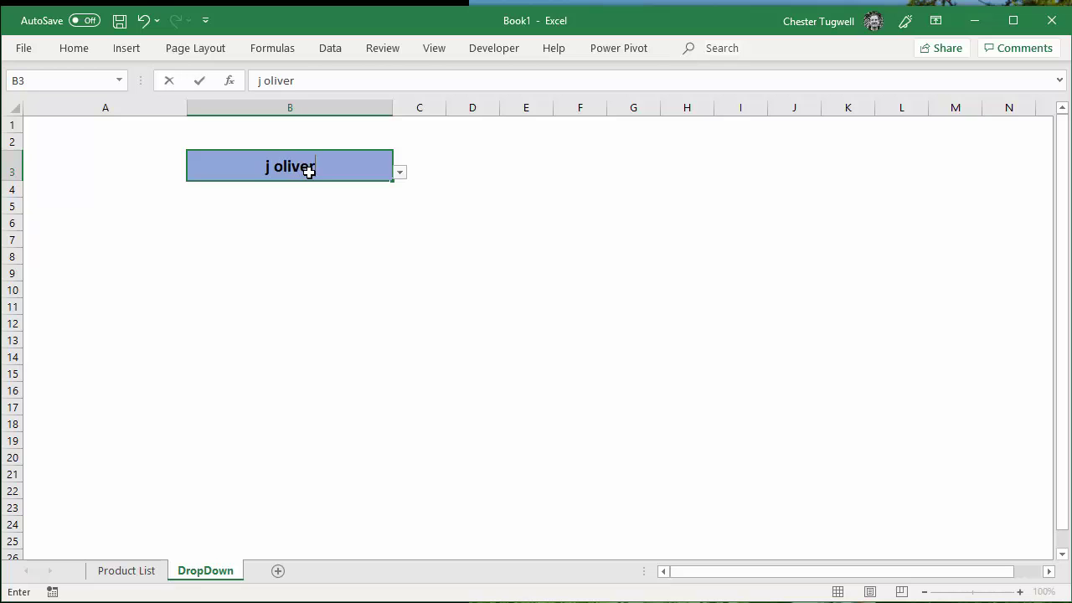
pyautogui.click(400, 172)
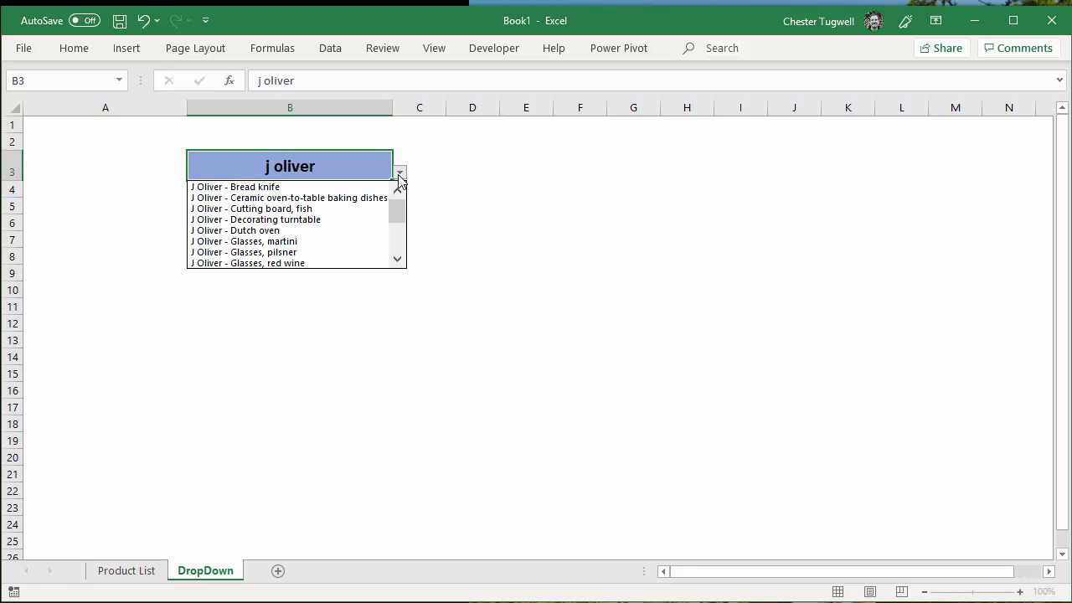
pyautogui.moveTo(394, 218)
pyautogui.mouseDown()
pyautogui.moveTo(394, 239)
pyautogui.moveTo(393, 209)
pyautogui.mouseUp()
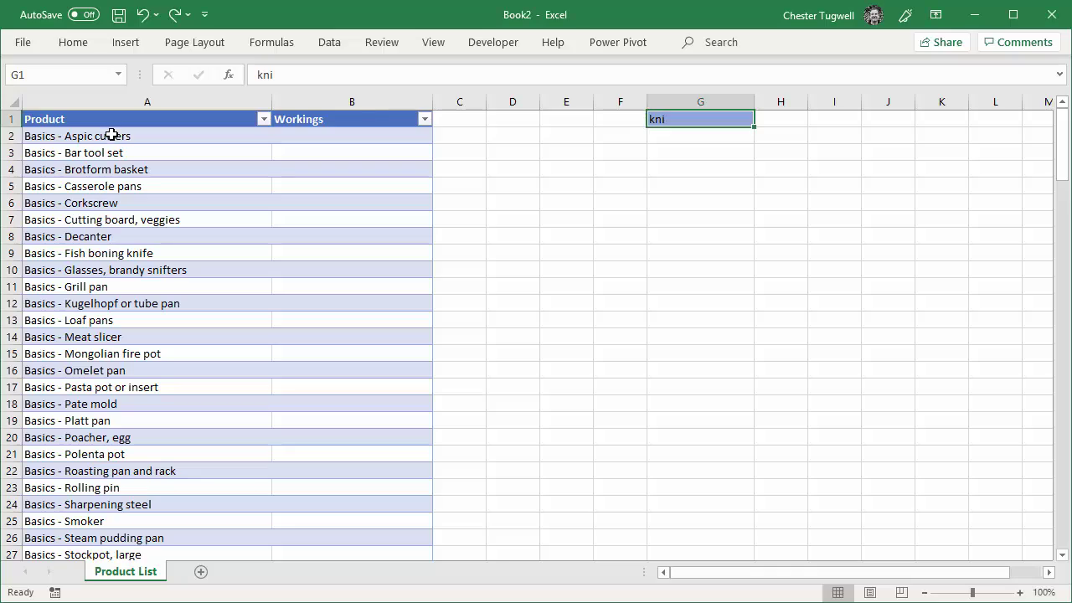
# - In Book2, examine the Product table, its Workings column, the search term cell G1 and the option for creating a table
pyautogui.click(112, 137)
pyautogui.moveTo(1063, 132)
pyautogui.mouseDown()
pyautogui.moveTo(1041, 280)
pyautogui.moveTo(1055, 467)
pyautogui.moveTo(1013, 542)
pyautogui.moveTo(1043, 203)
pyautogui.moveTo(1062, 121)
pyautogui.mouseUp()
pyautogui.click(681, 118)
pyautogui.click(115, 135)
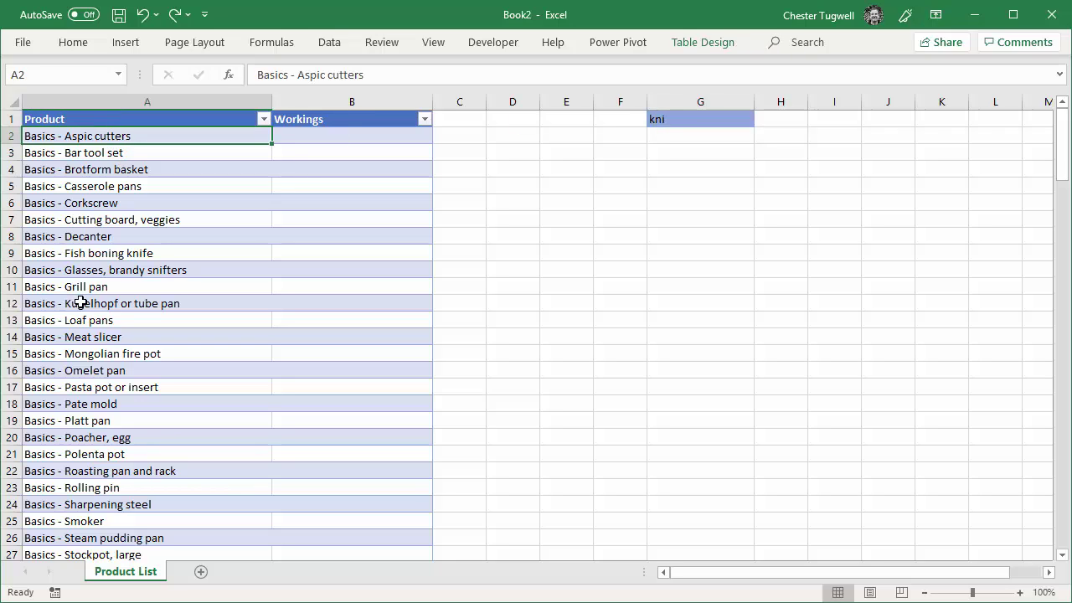
pyautogui.click(302, 134)
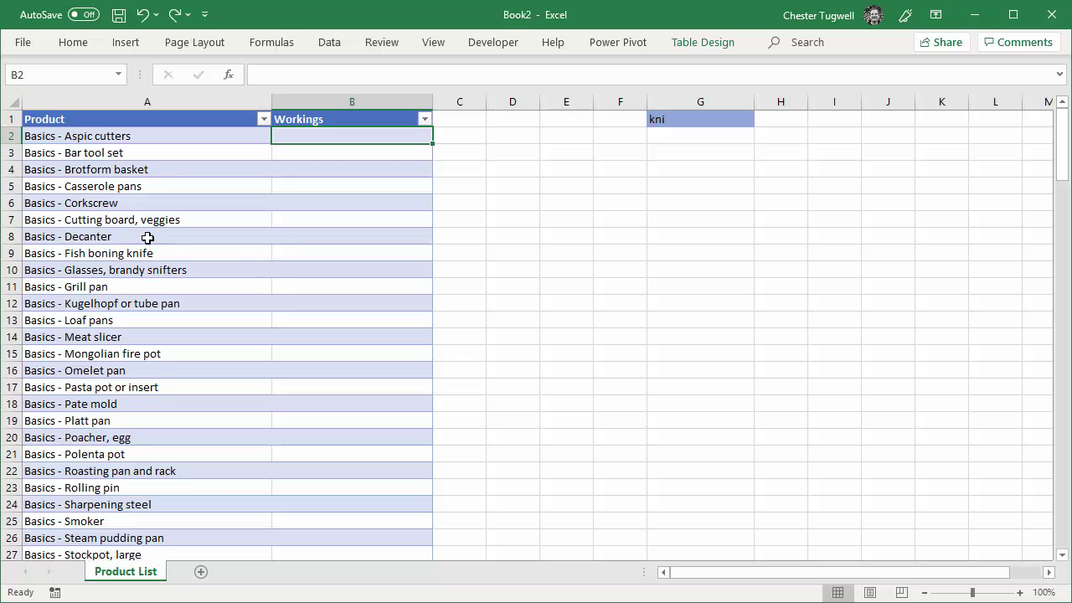
pyautogui.click(126, 206)
pyautogui.click(124, 268)
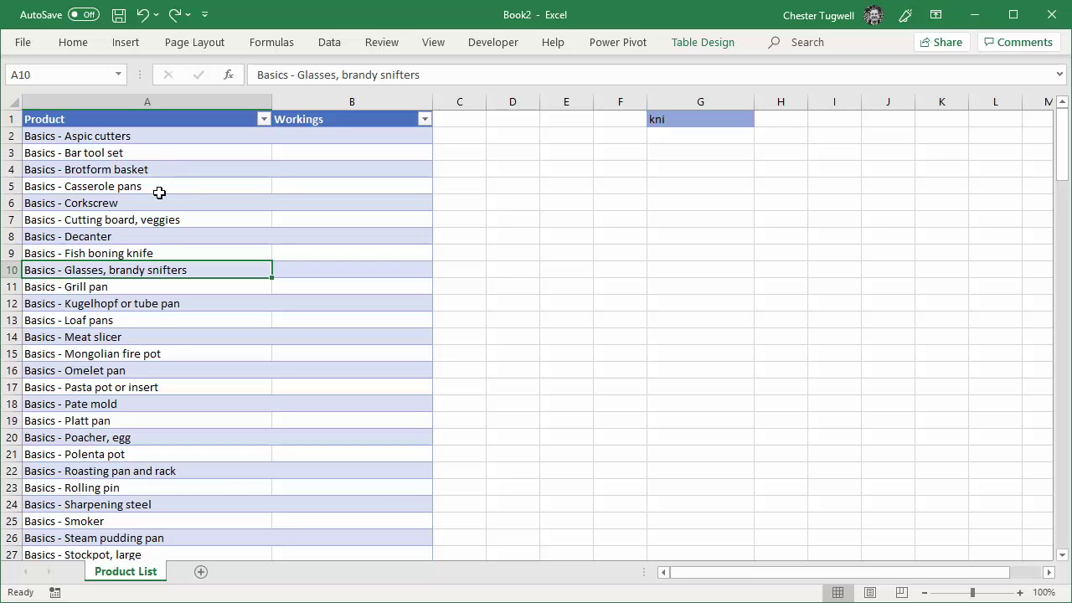
pyautogui.click(149, 190)
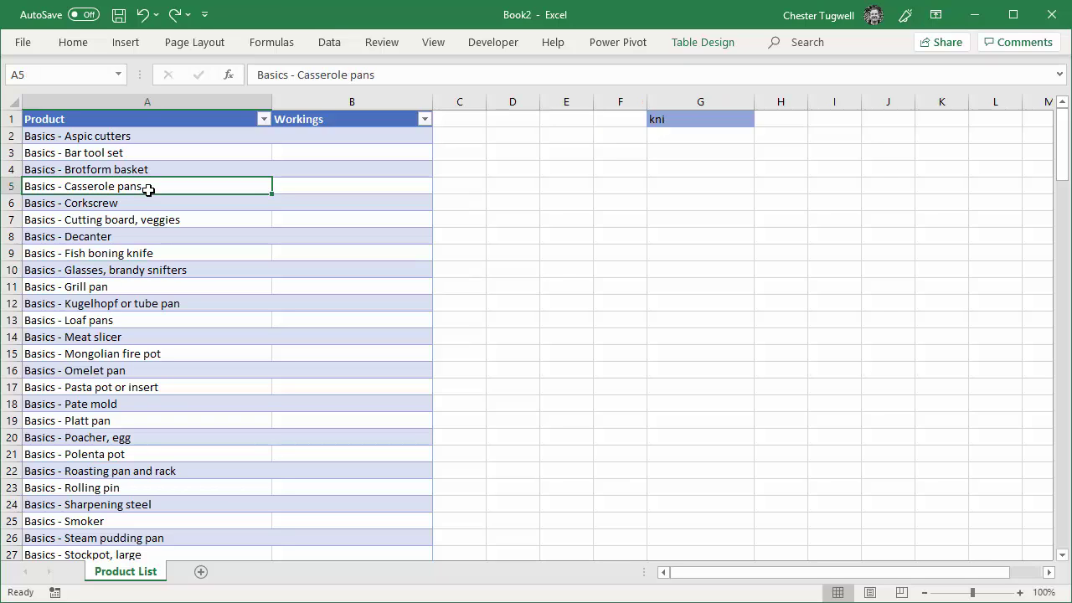
pyautogui.click(126, 43)
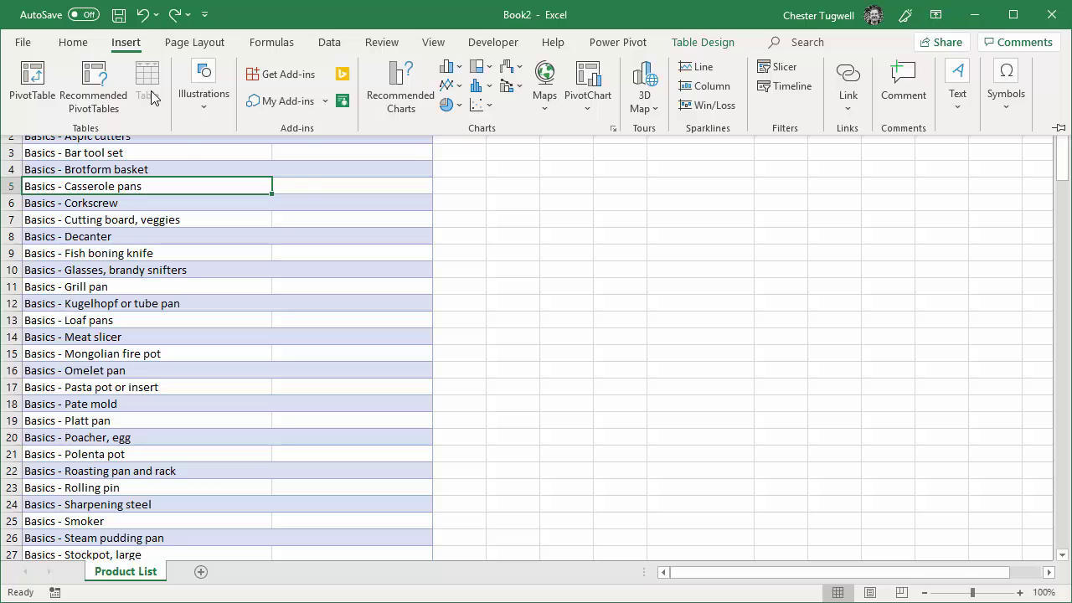
pyautogui.click(100, 298)
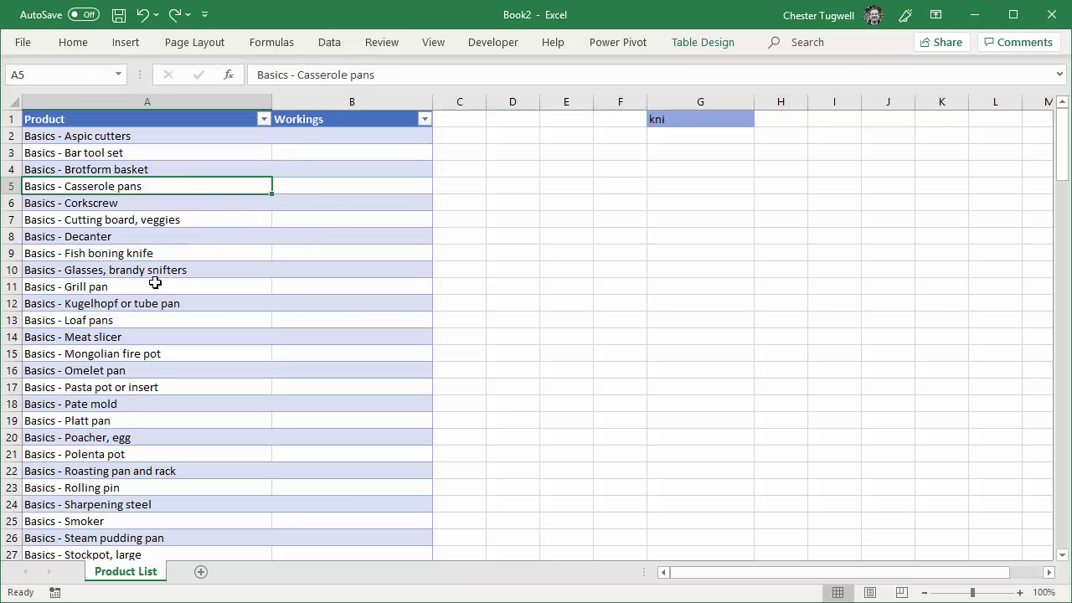
pyautogui.click(308, 142)
pyautogui.write('=s')
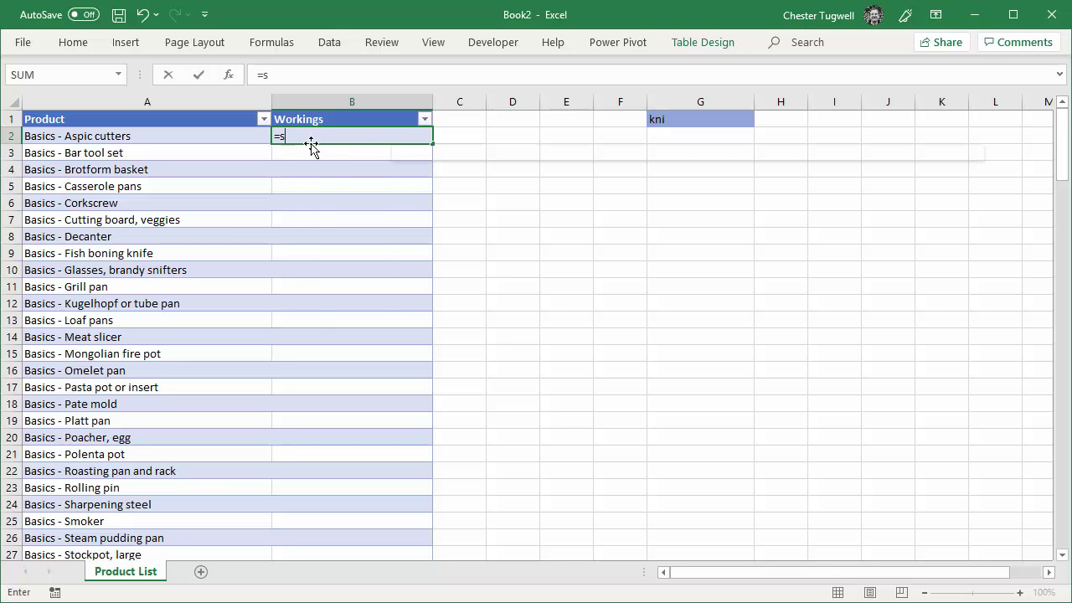
pyautogui.write('earc')
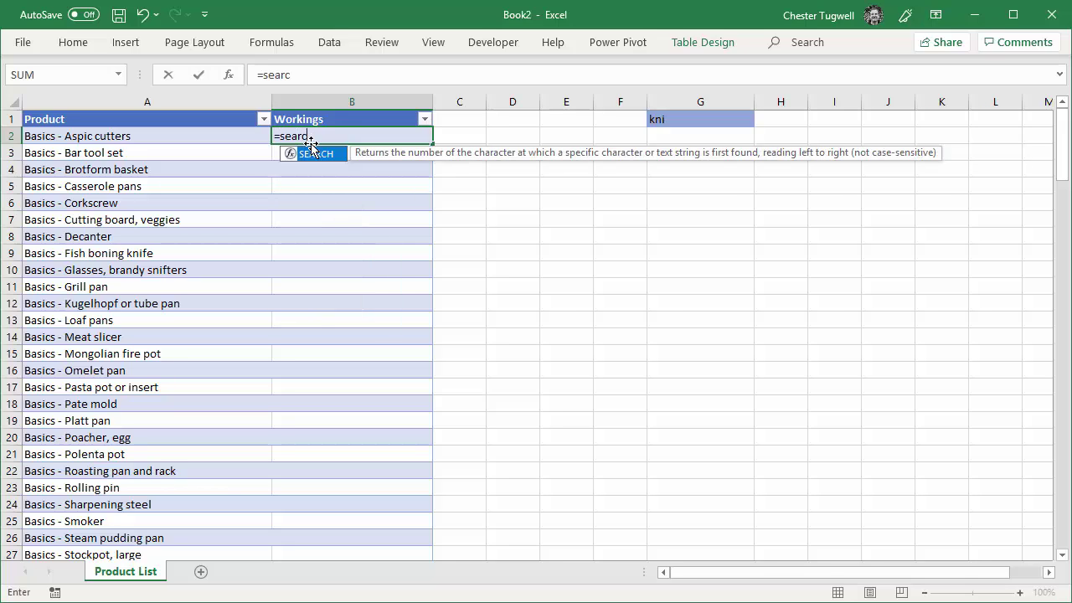
pyautogui.write('h(')
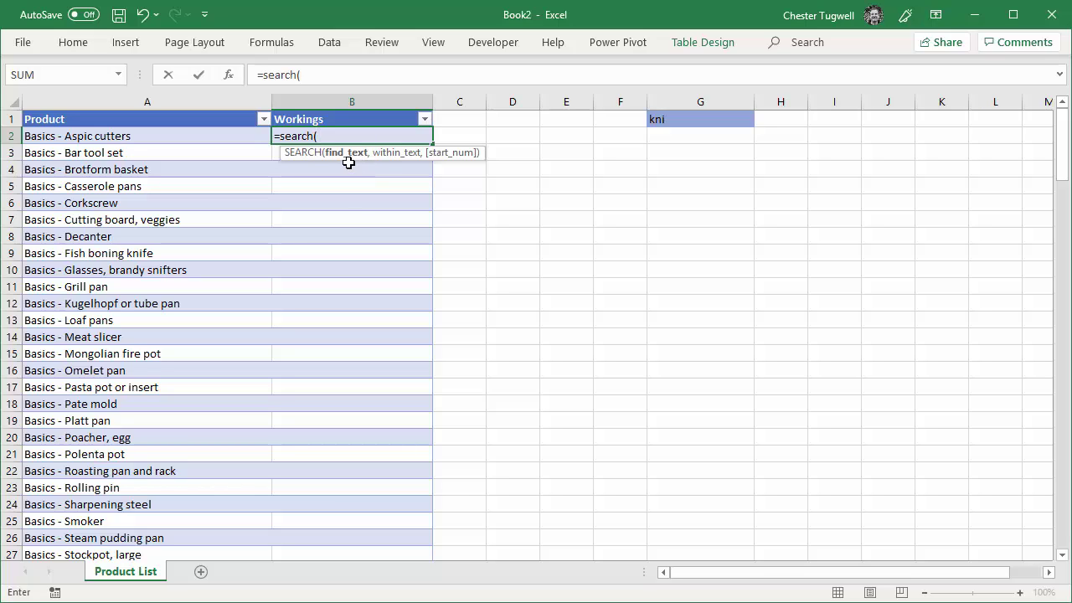
pyautogui.click(668, 121)
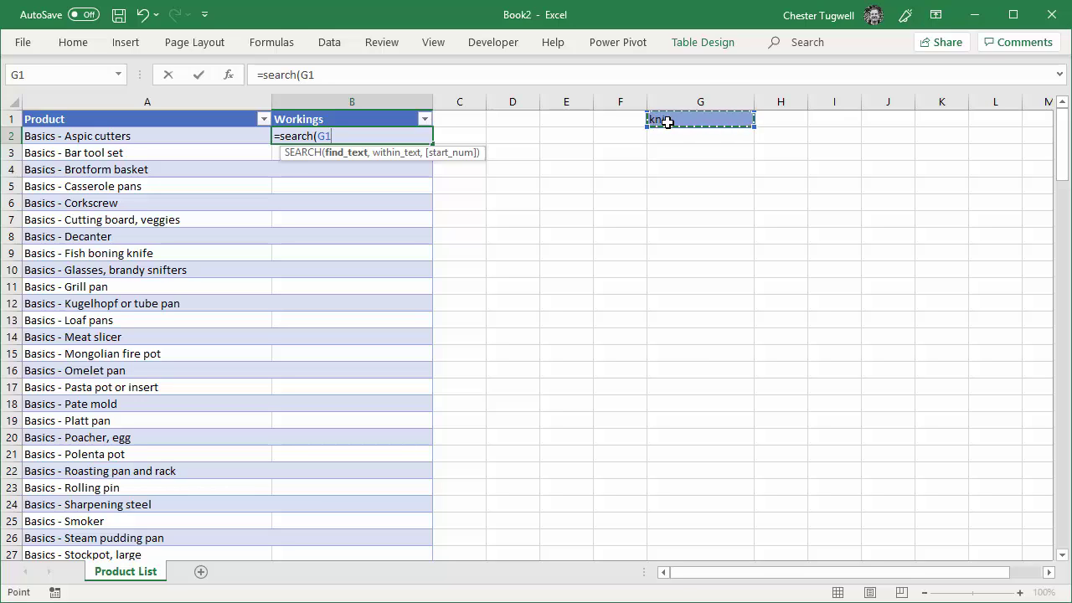
pyautogui.press('F4')
pyautogui.write(',')
pyautogui.click(107, 131)
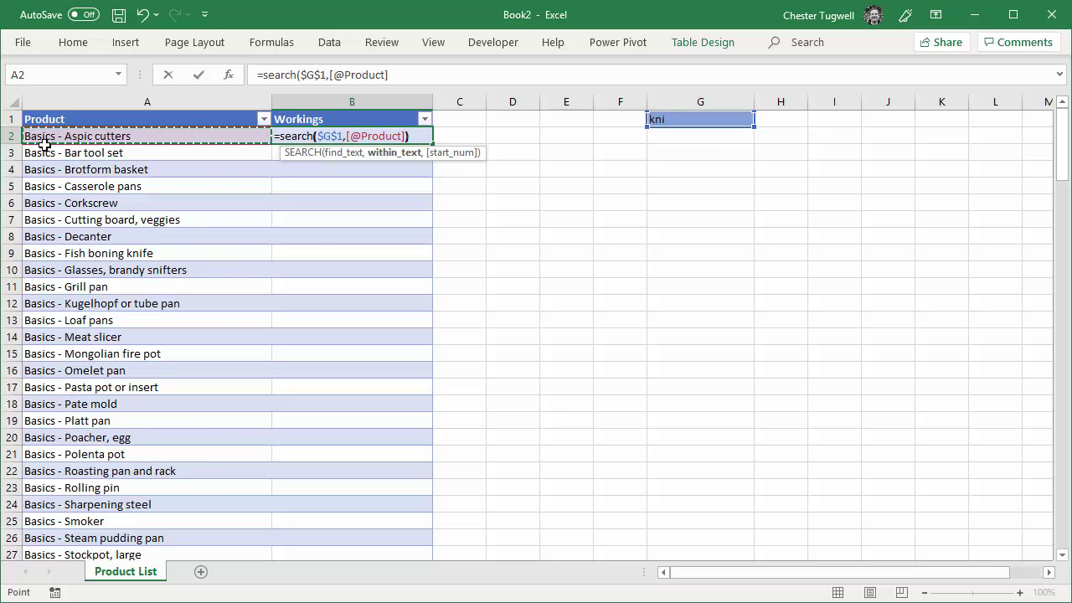
pyautogui.press('Return')
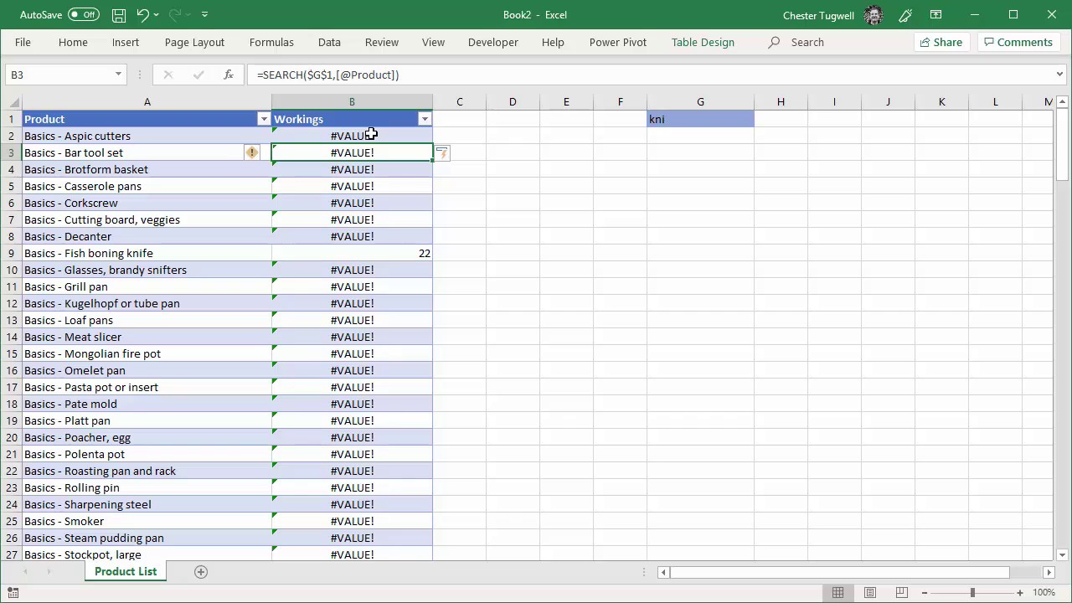
# - Examine the SEARCH results in the Workings column against the product names down the table
pyautogui.scroll(-11, 351, 289)
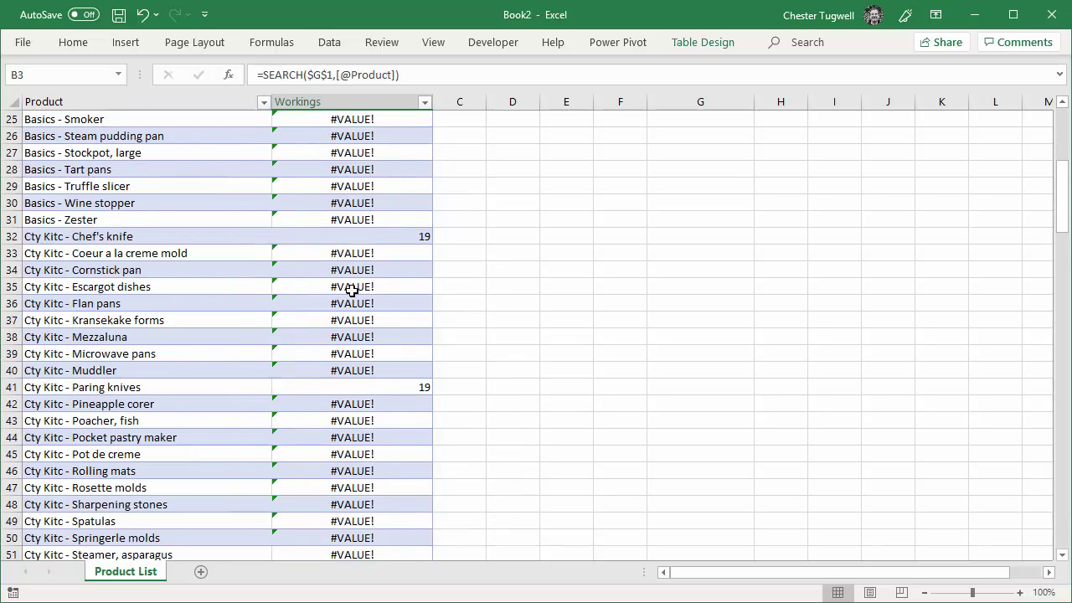
pyautogui.scroll(11, 352, 289)
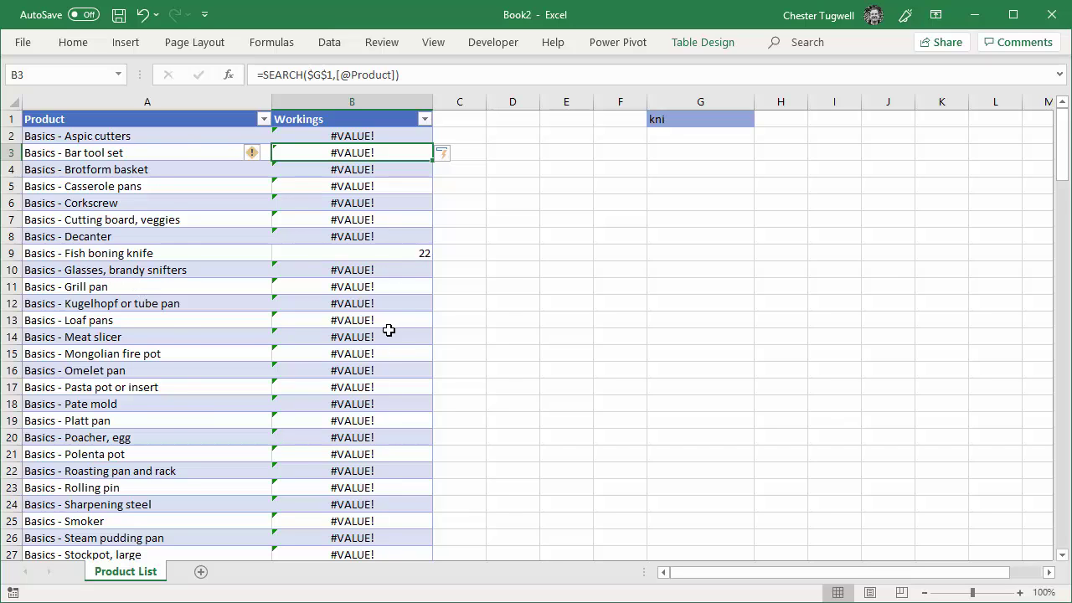
pyautogui.scroll(-7, 389, 330)
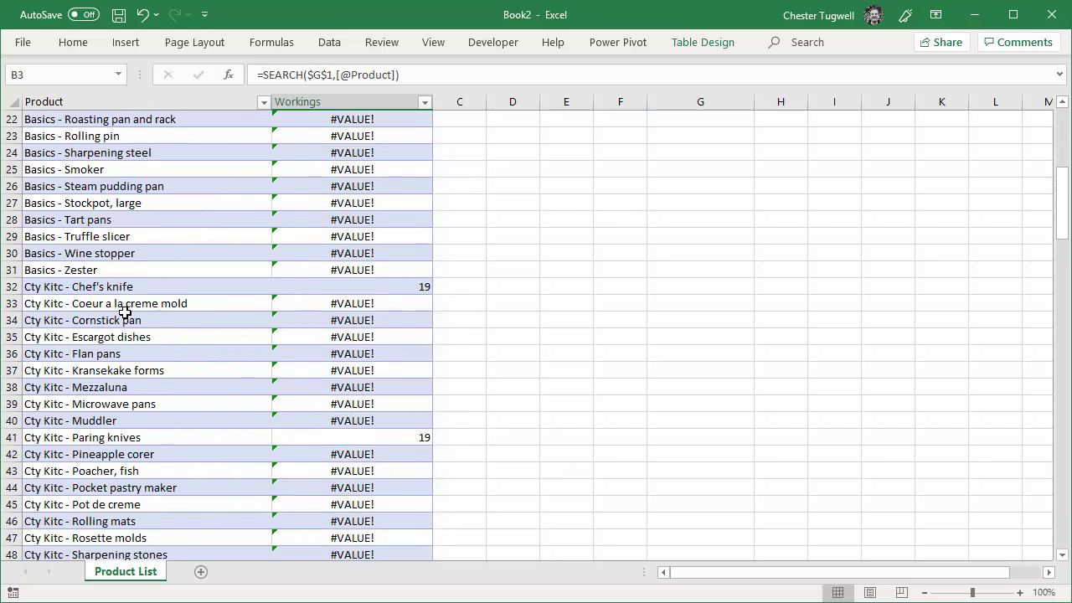
pyautogui.scroll(7, 383, 286)
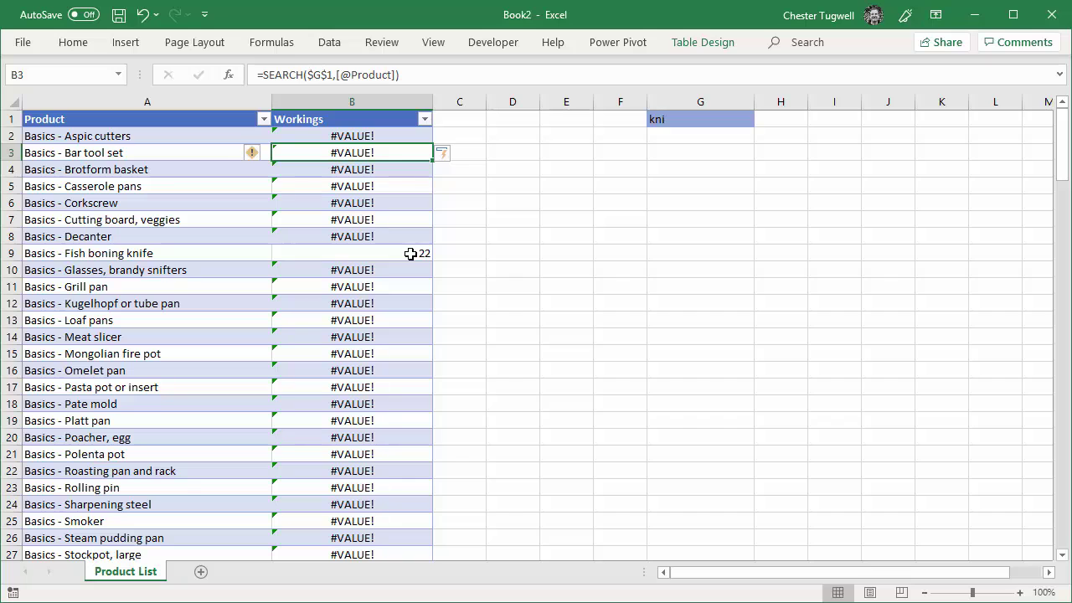
pyautogui.scroll(-6, 409, 254)
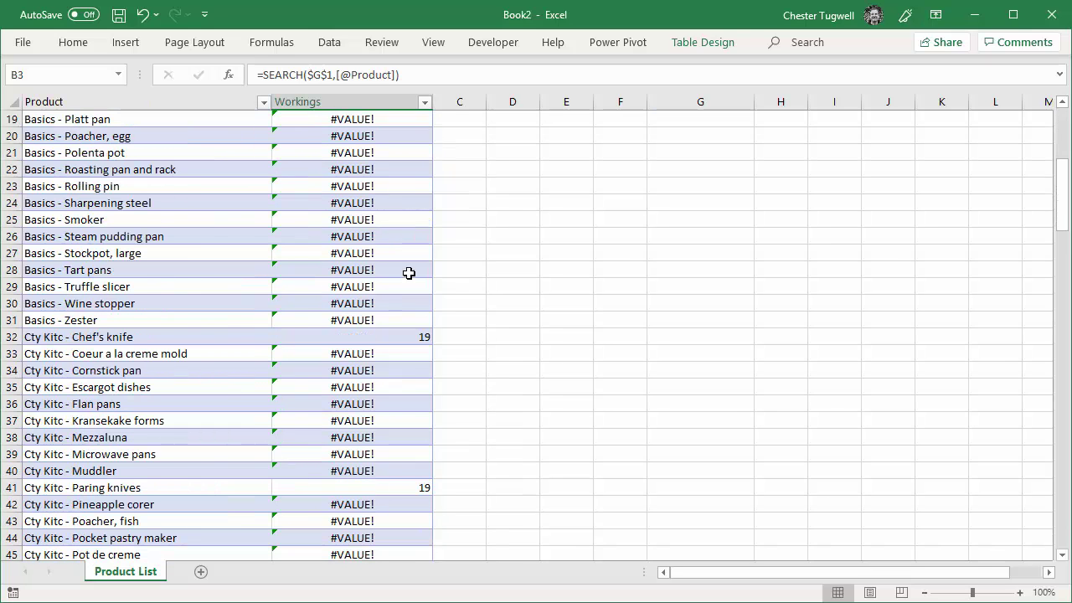
pyautogui.scroll(-3, 396, 404)
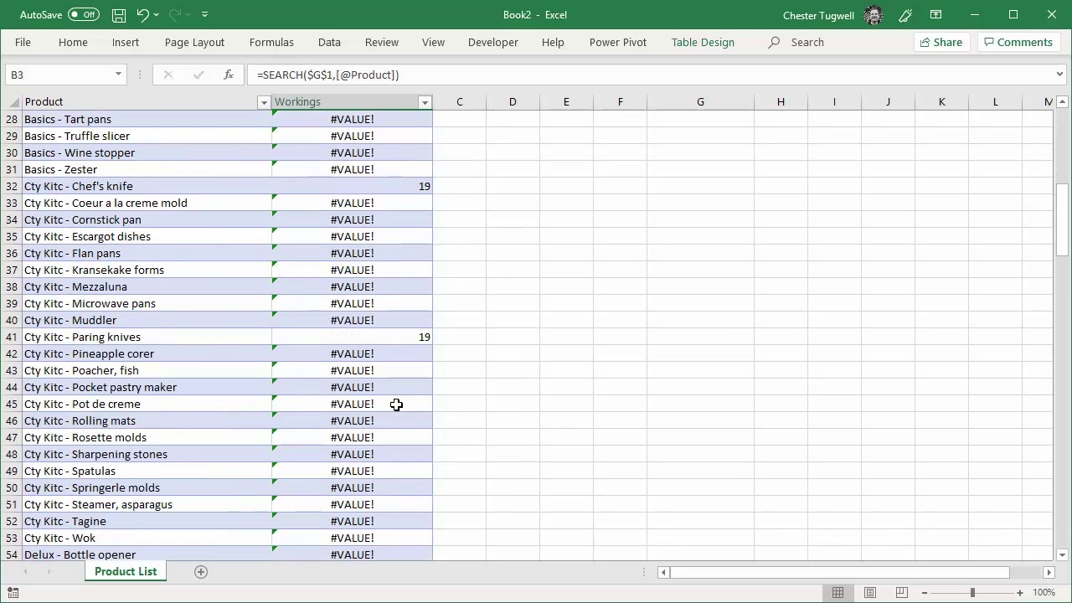
pyautogui.scroll(9, 396, 404)
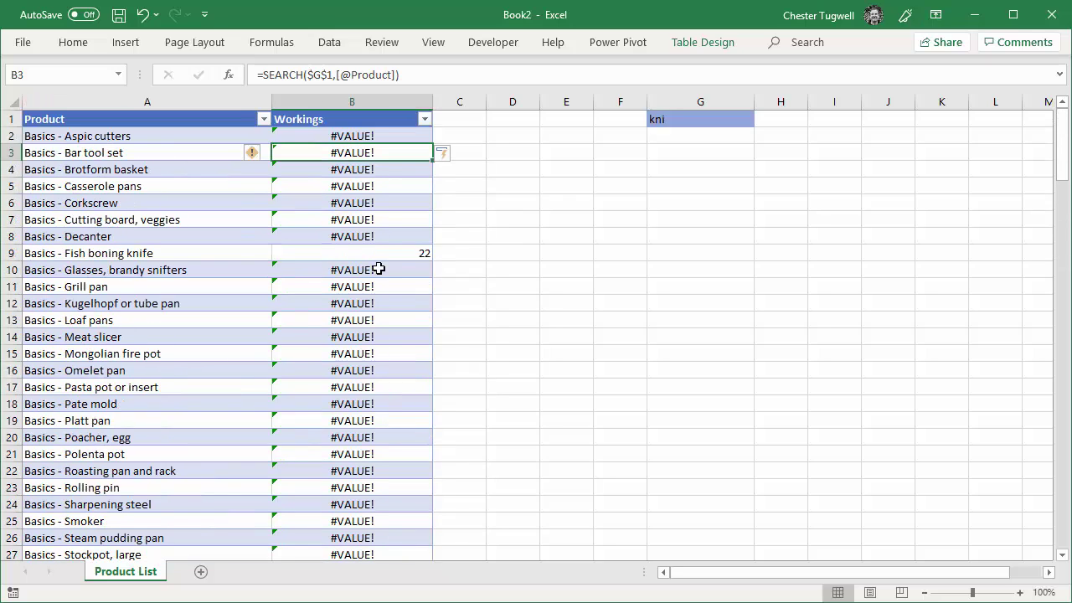
pyautogui.doubleClick(365, 138)
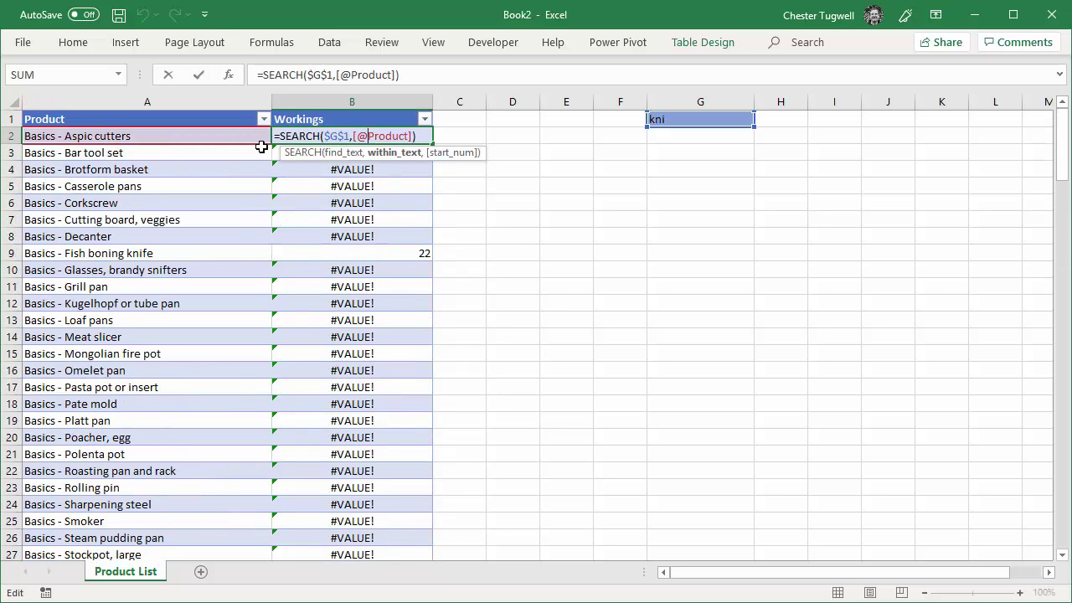
pyautogui.click(282, 135)
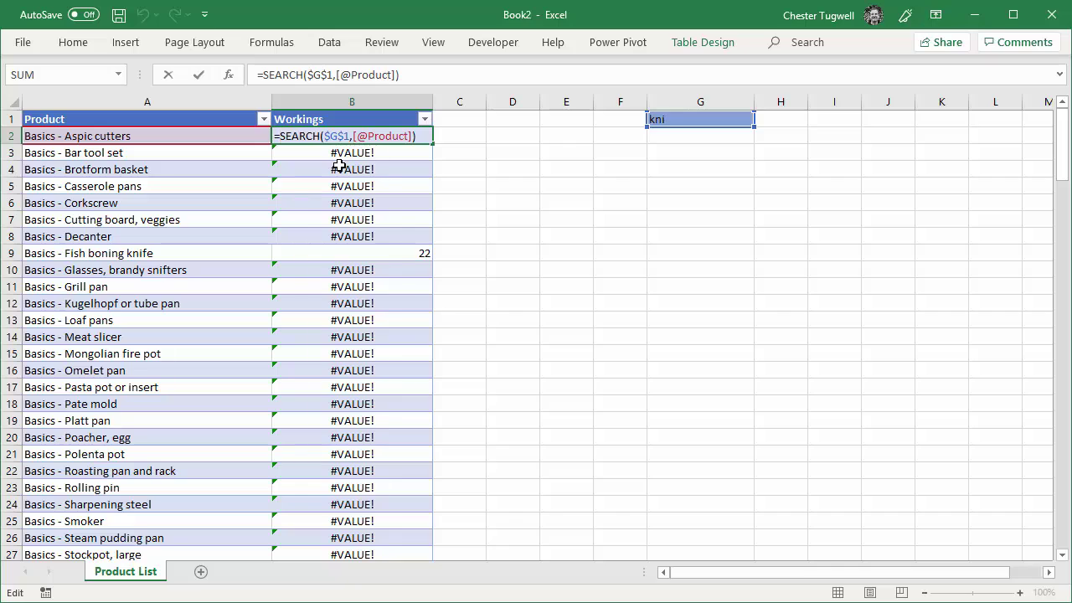
pyautogui.write('IS')
pyautogui.write('NUMBER')
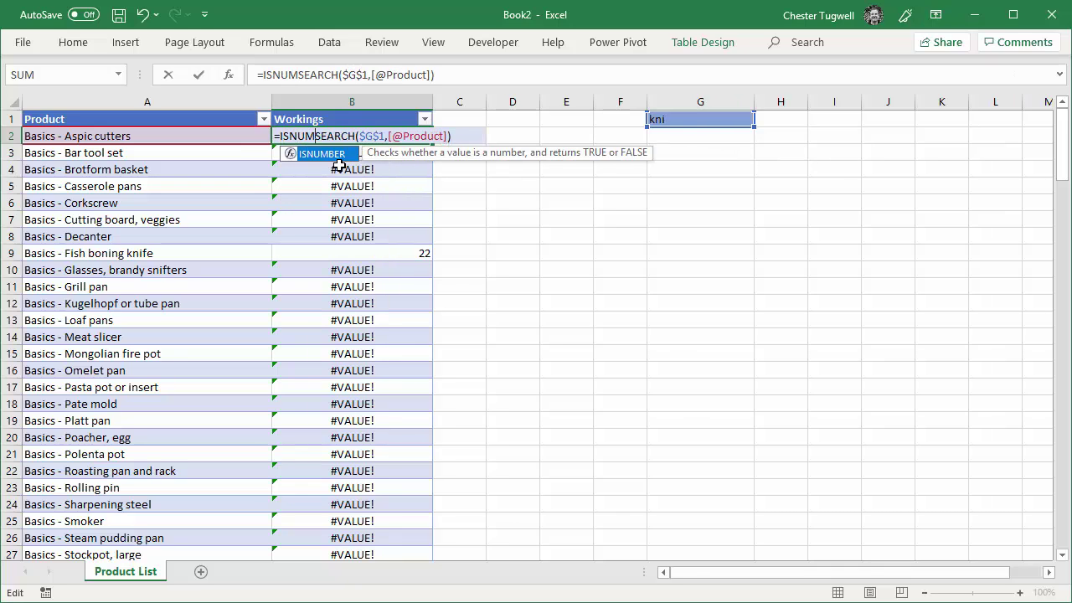
pyautogui.write('(')
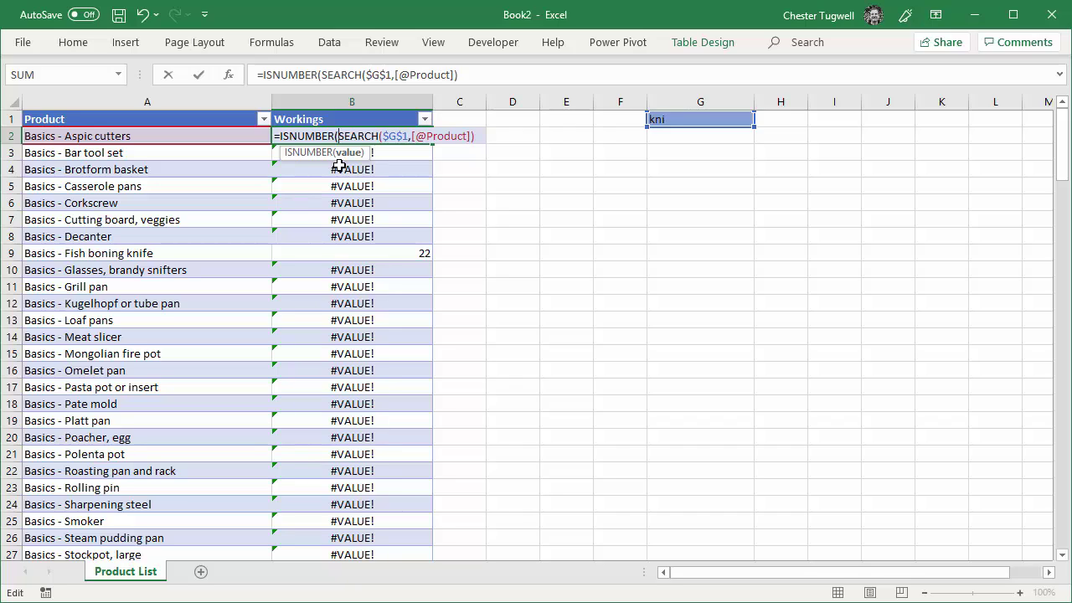
pyautogui.click(479, 136)
pyautogui.write(')')
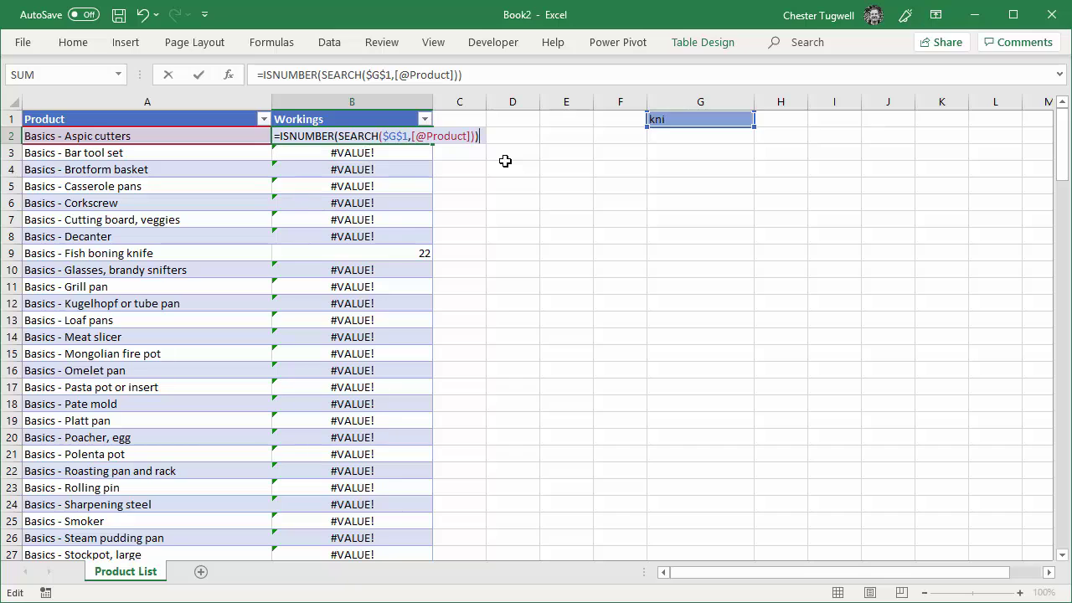
pyautogui.press('Return')
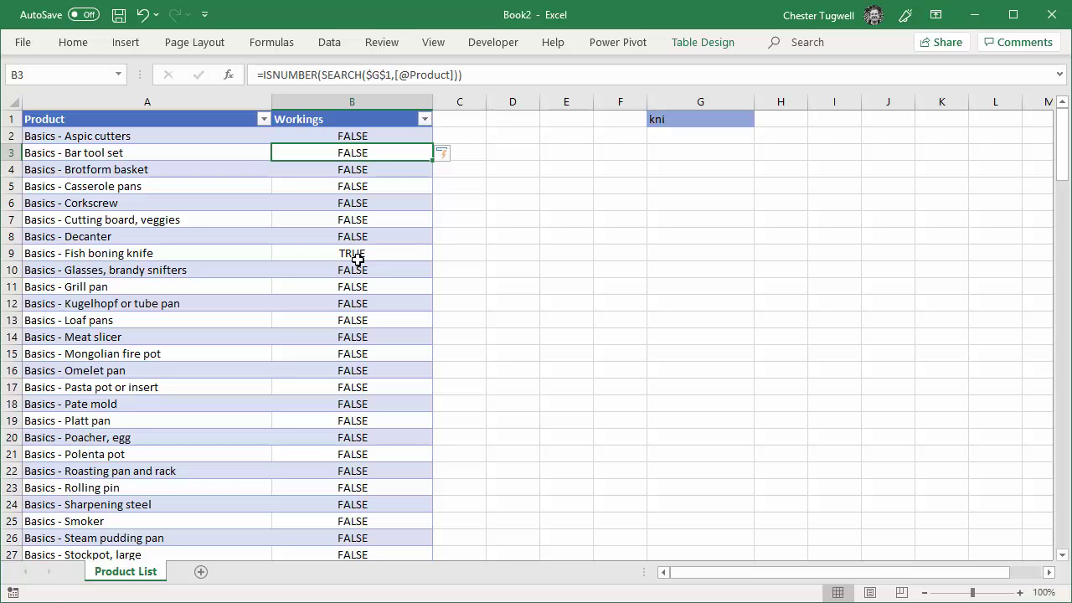
# - Review the ISNUMBER results in the Workings column and select cell B2
pyautogui.press('Up')
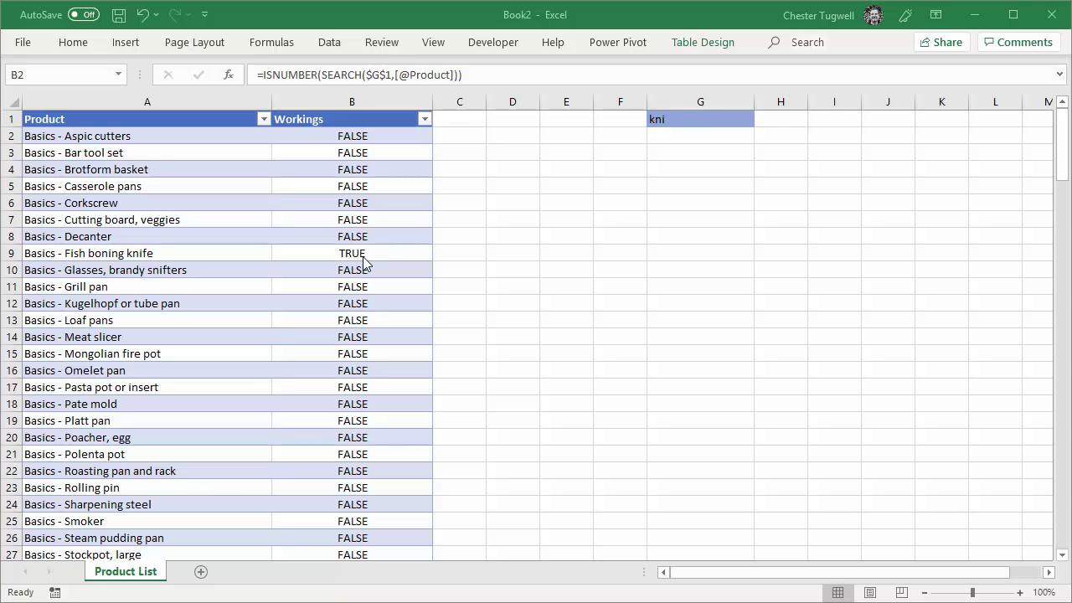
pyautogui.scroll(-3, 350, 406)
pyautogui.scroll(3, 350, 407)
pyautogui.click(343, 139)
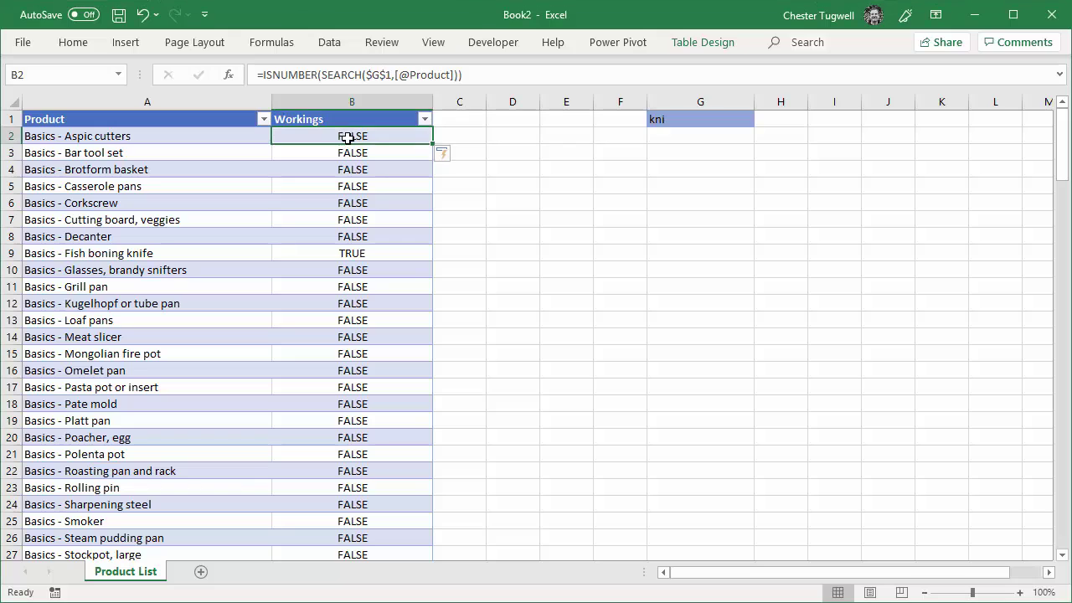
pyautogui.click(264, 74)
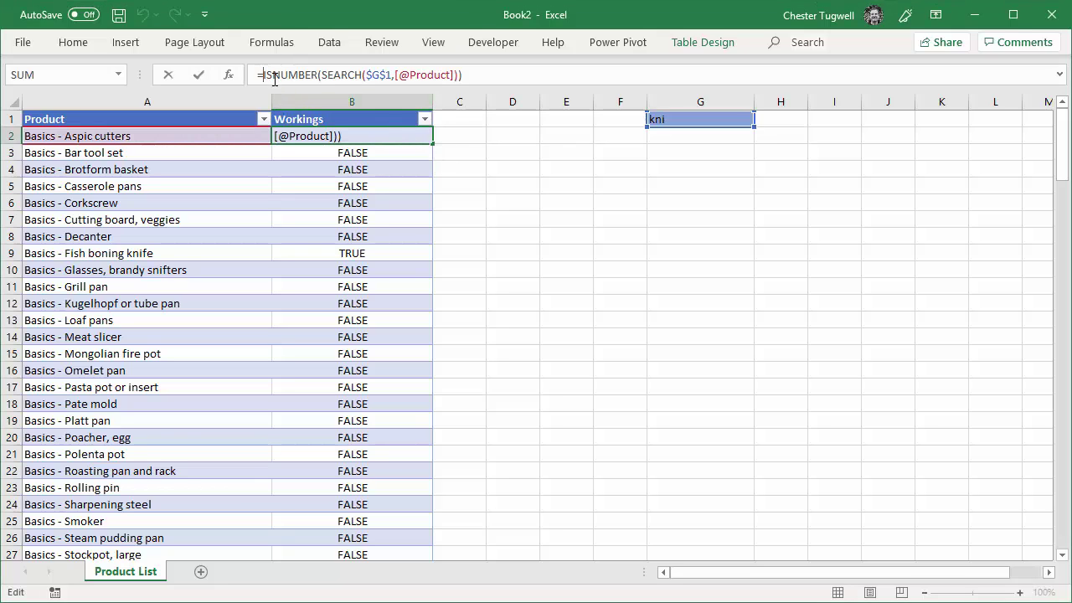
pyautogui.write('IF(')
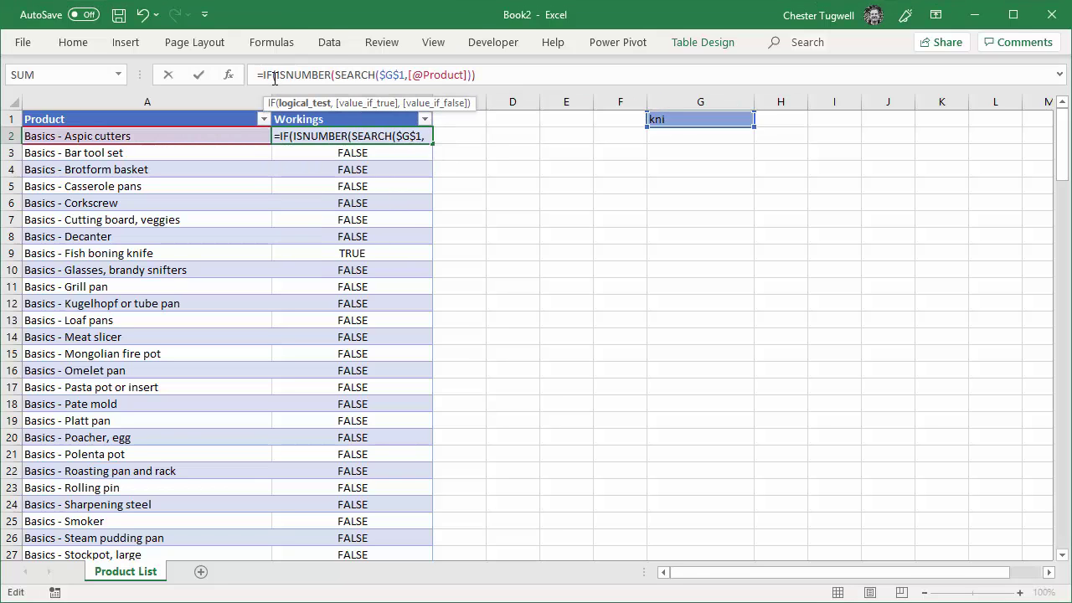
pyautogui.click(299, 104)
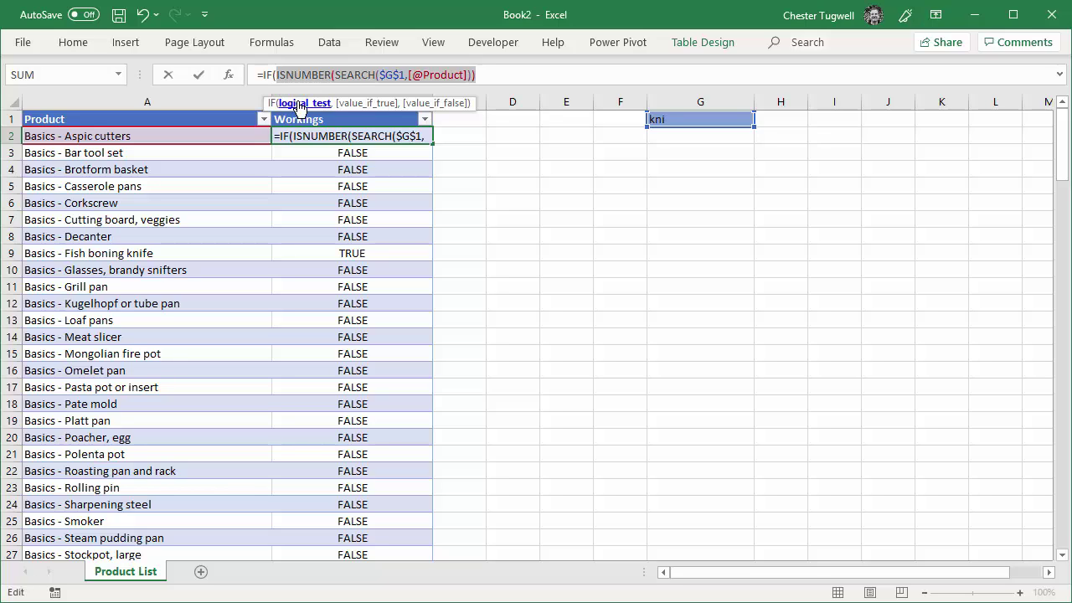
pyautogui.click(478, 74)
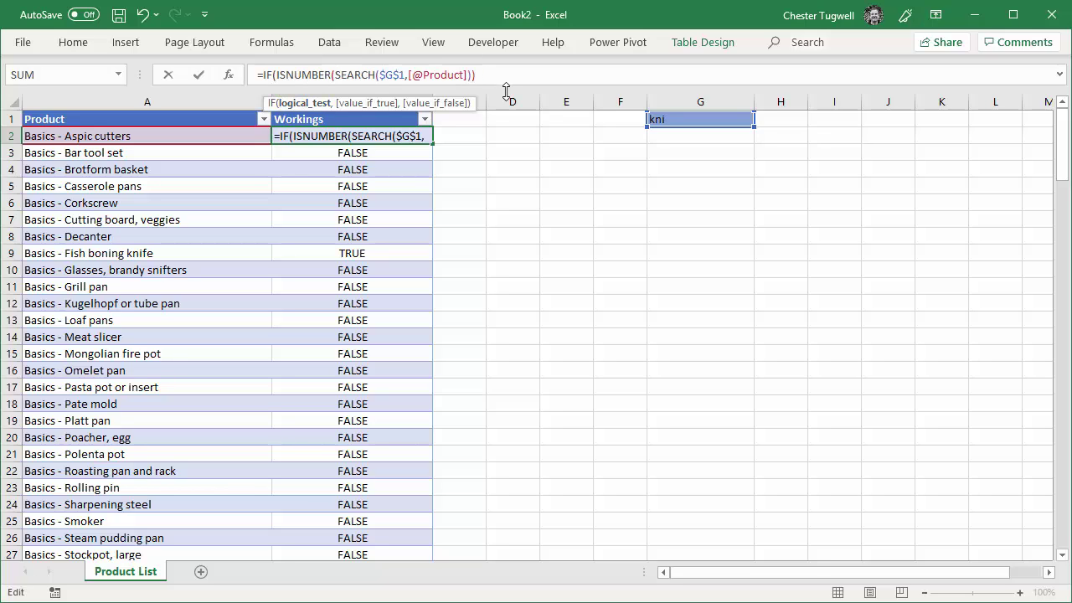
pyautogui.write(',')
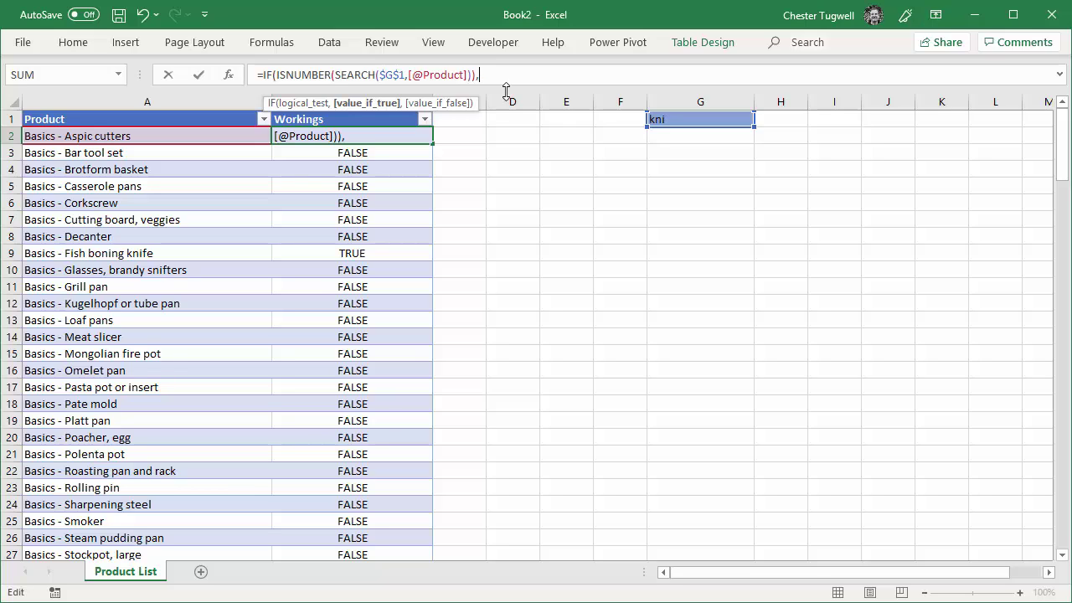
# - Enter MAX($B$1:B1)+1 as the IF function's value if true, with the first B1 reference made absolute
pyautogui.write('max')
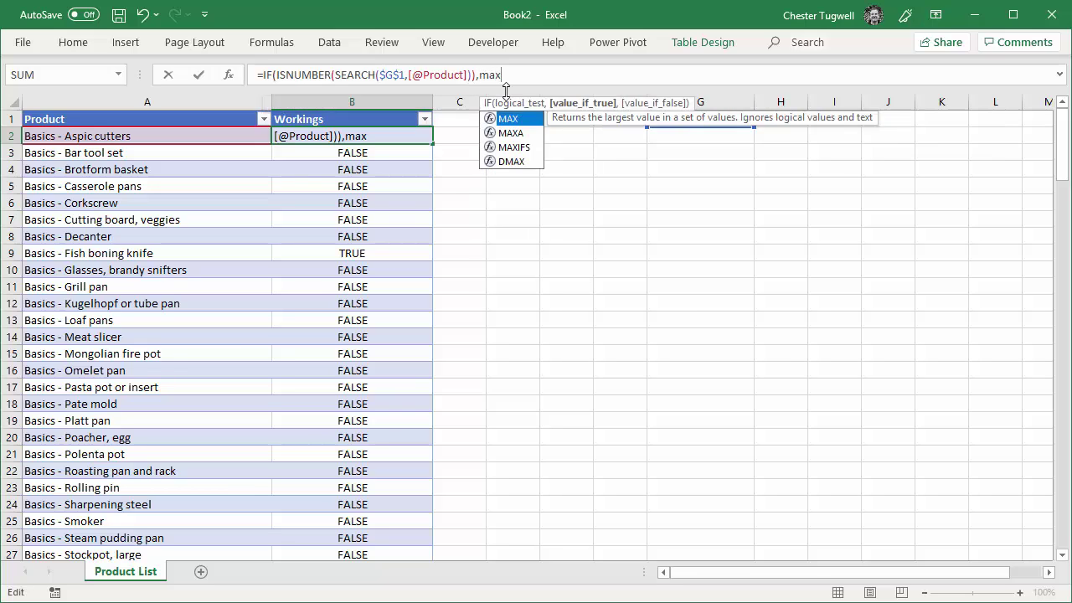
pyautogui.write('(')
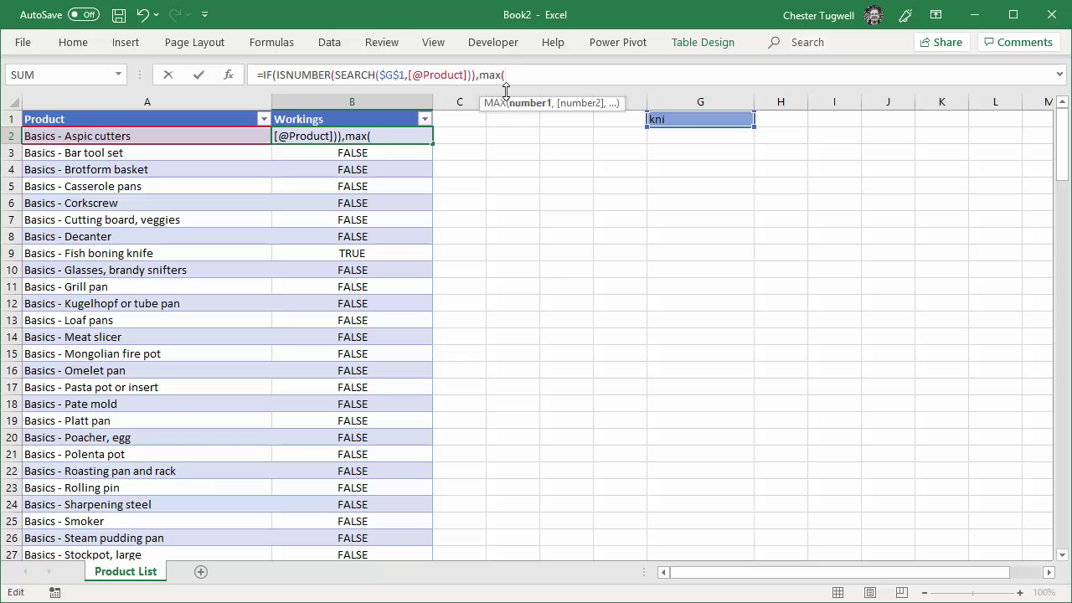
pyautogui.write('B1')
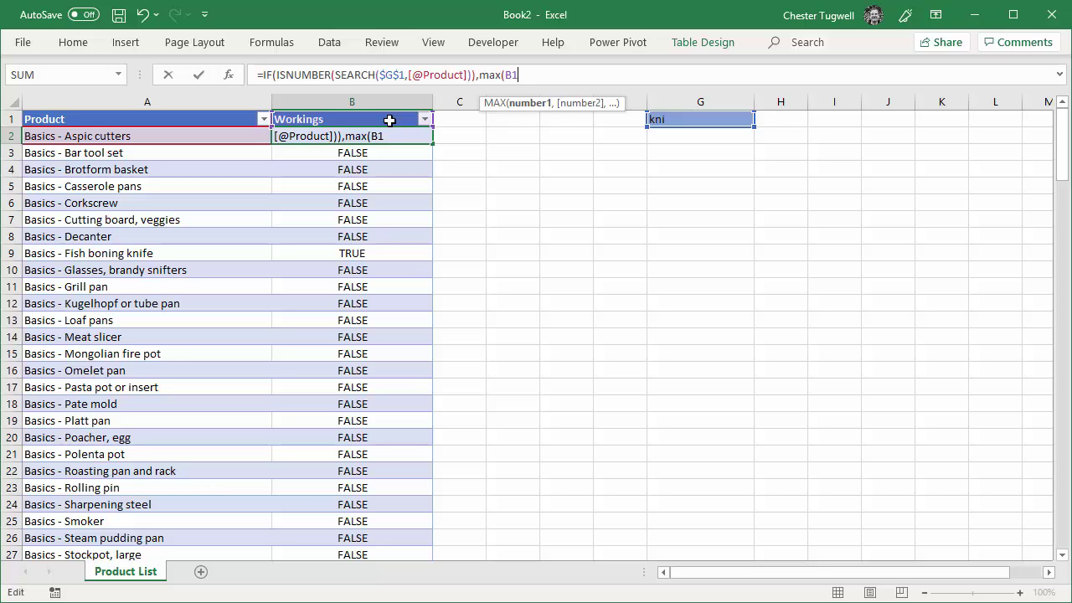
pyautogui.write(':B1')
pyautogui.doubleClick(512, 75)
pyautogui.press('F4')
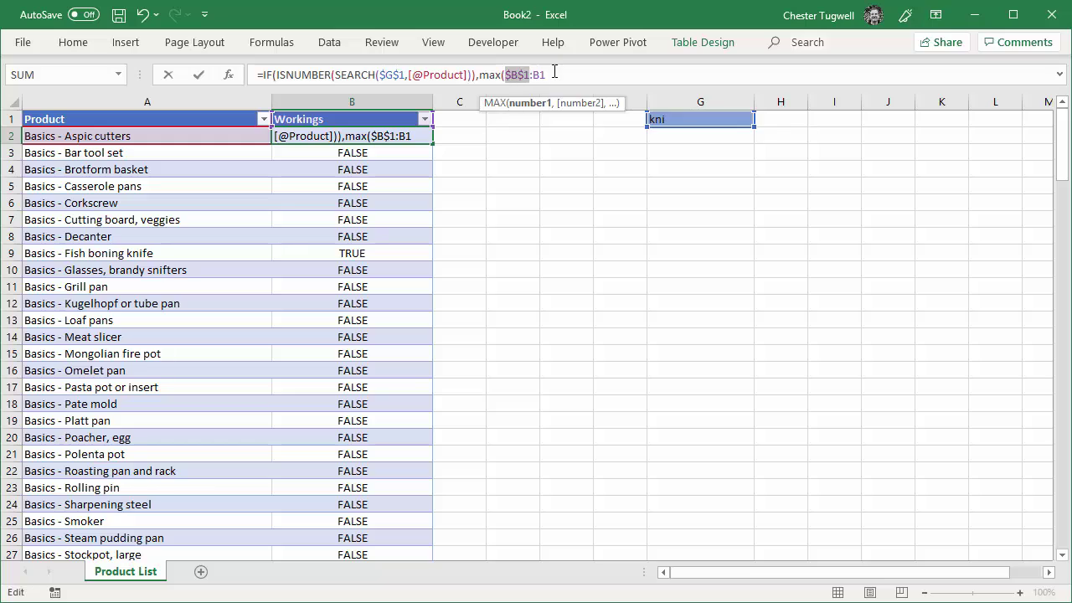
pyautogui.click(552, 75)
pyautogui.write(')')
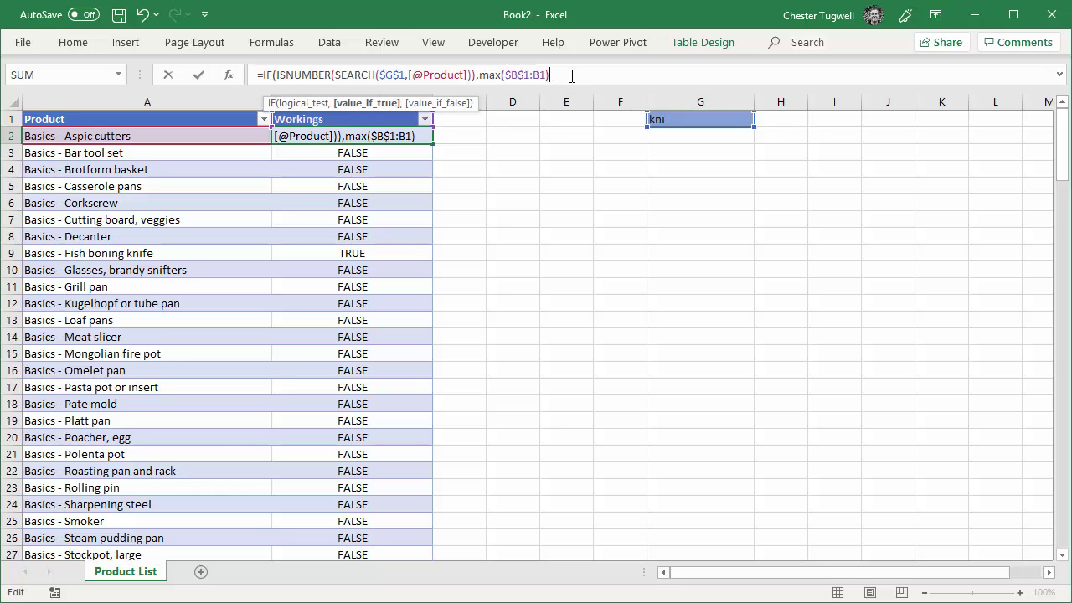
pyautogui.write('+1')
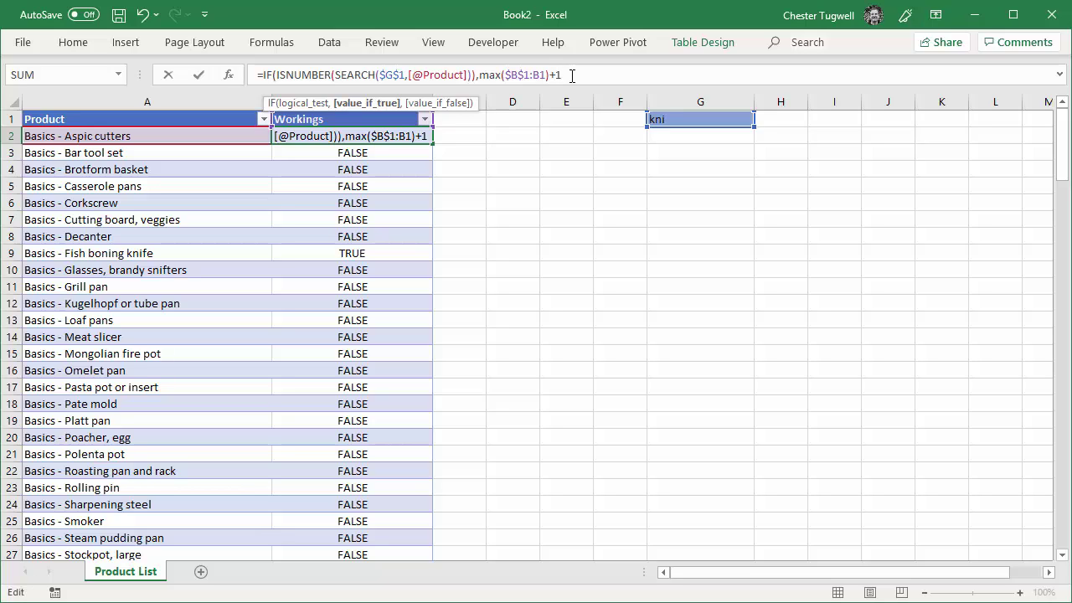
# - Set the IF function's value if false to 0, complete the formula, and review the numbering down the Workings column
pyautogui.write(',')
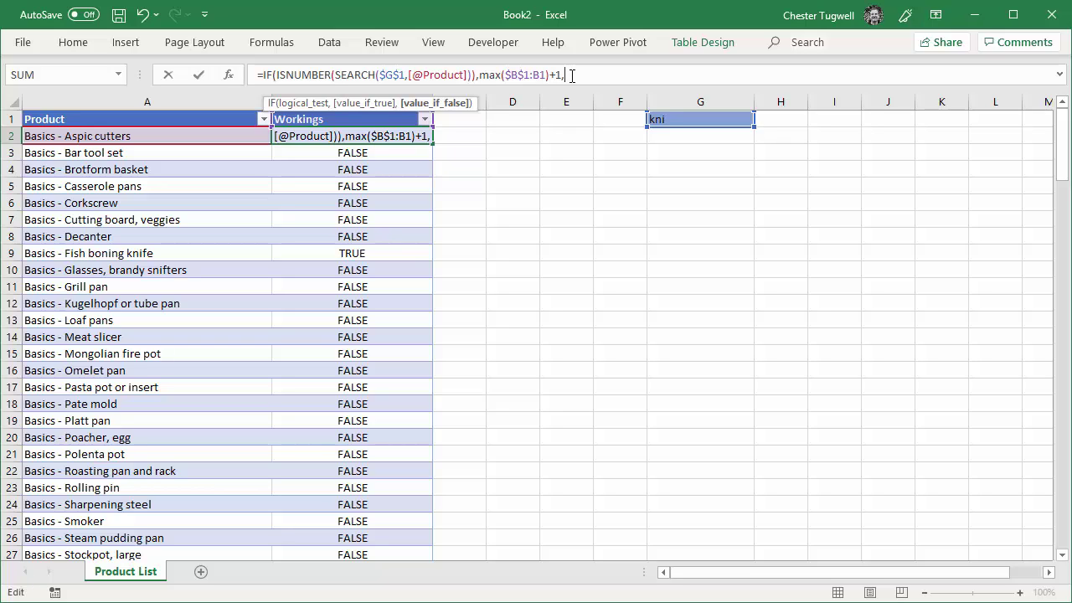
pyautogui.write('0')
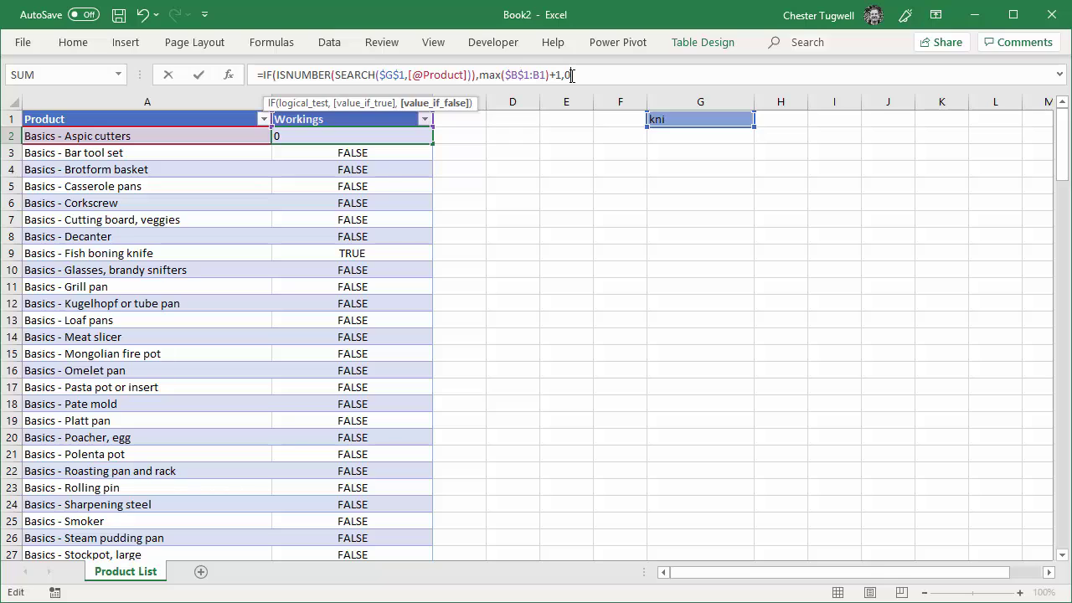
pyautogui.write(')')
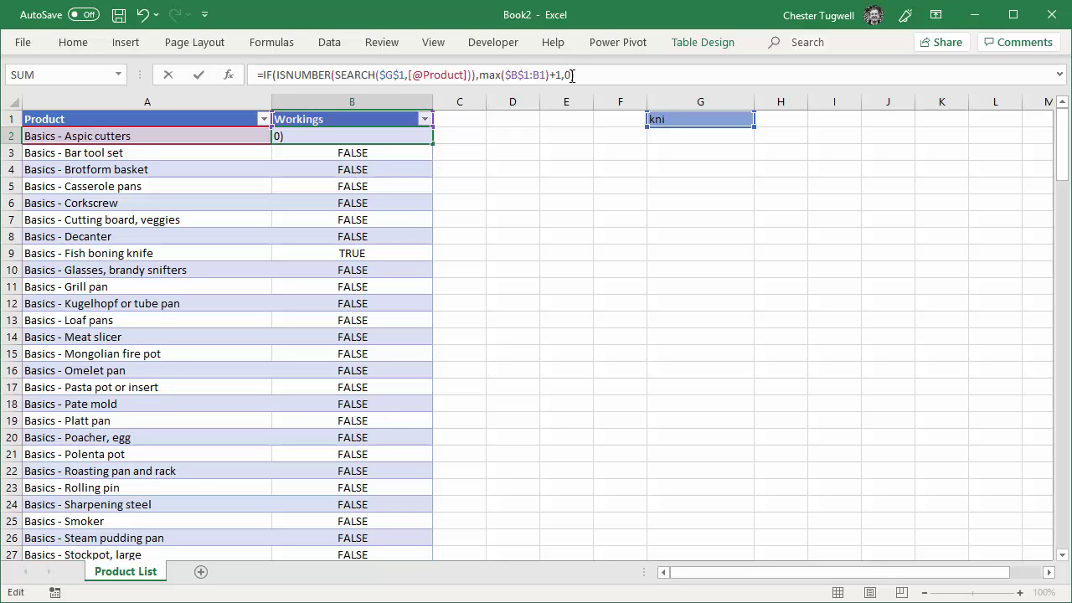
pyautogui.press('Return')
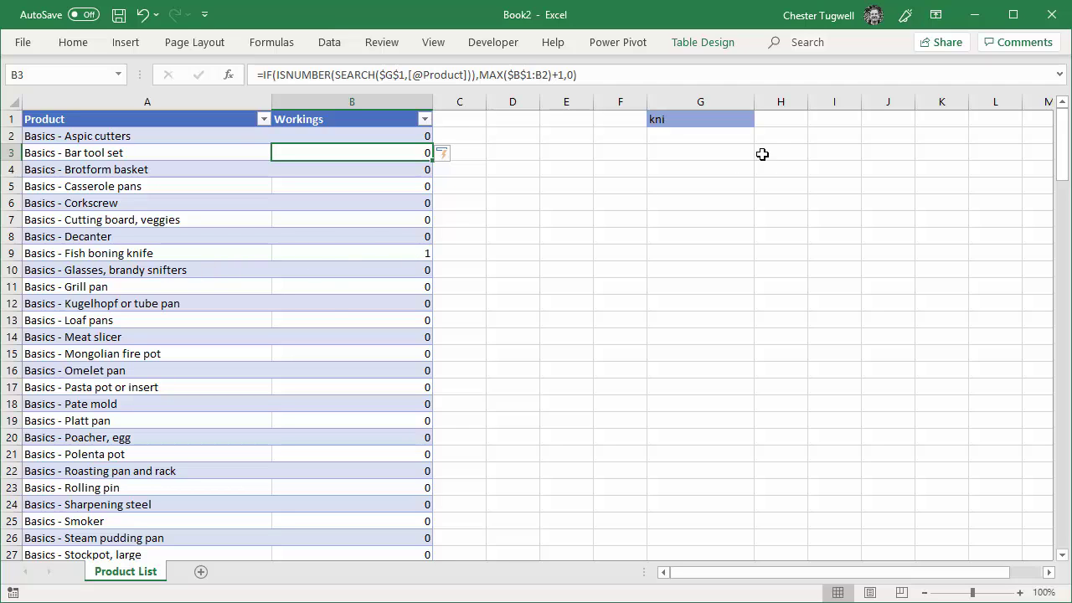
pyautogui.scroll(-1, 374, 312)
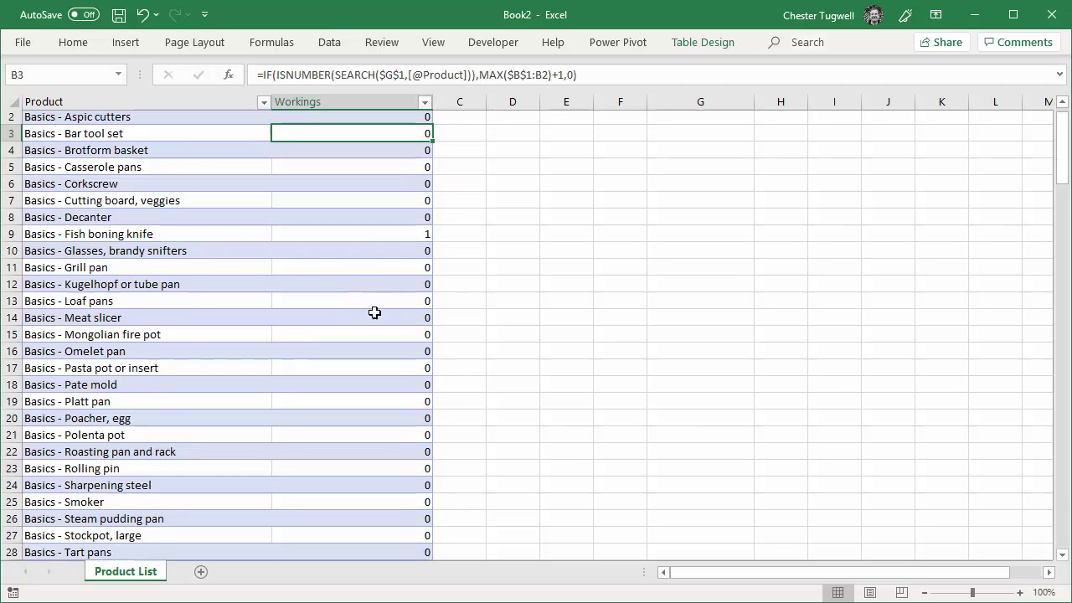
pyautogui.scroll(-5, 374, 312)
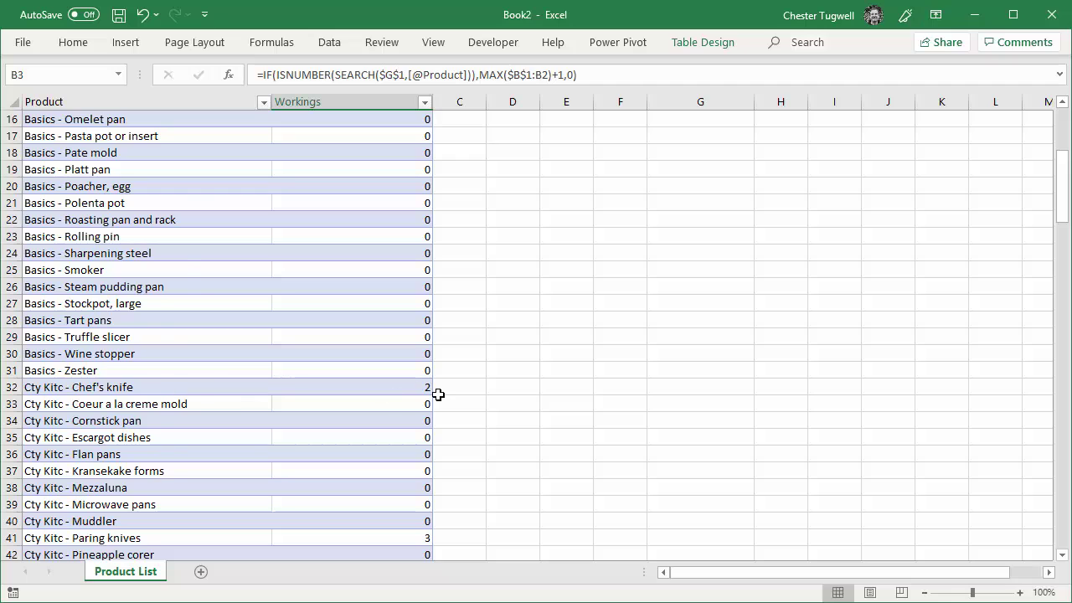
pyautogui.scroll(-3, 438, 393)
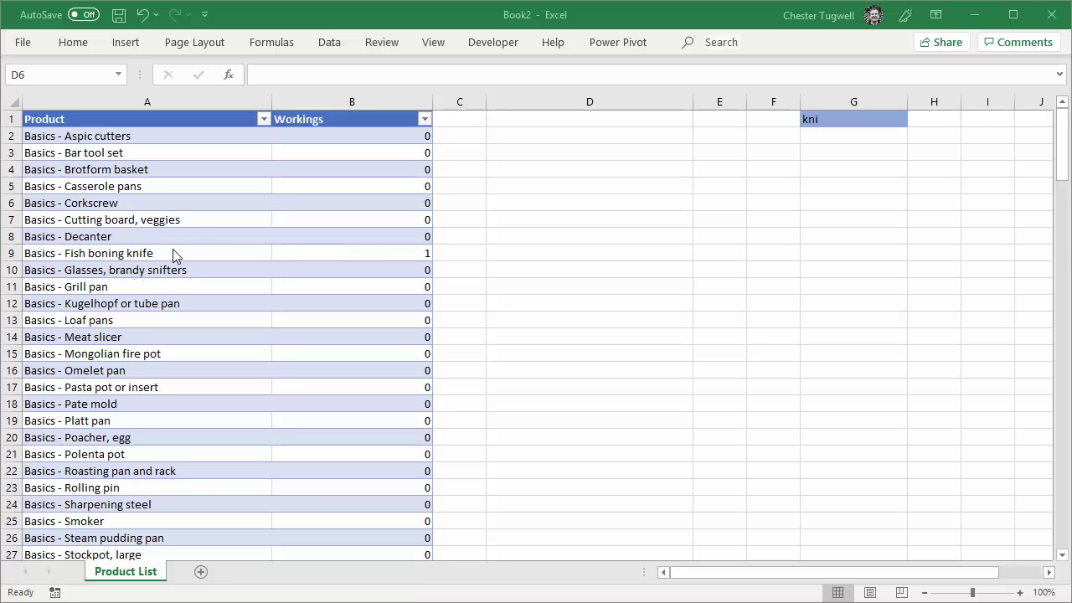
# - Start an INDEX formula in cell D2 with ProductList[Product] as the array
pyautogui.click(522, 136)
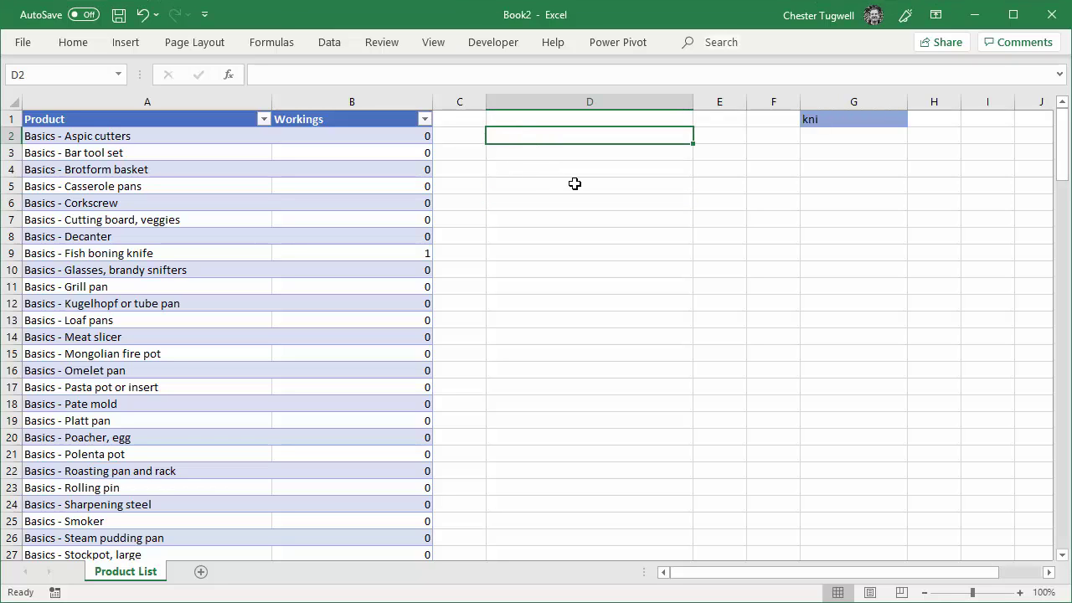
pyautogui.write('=i')
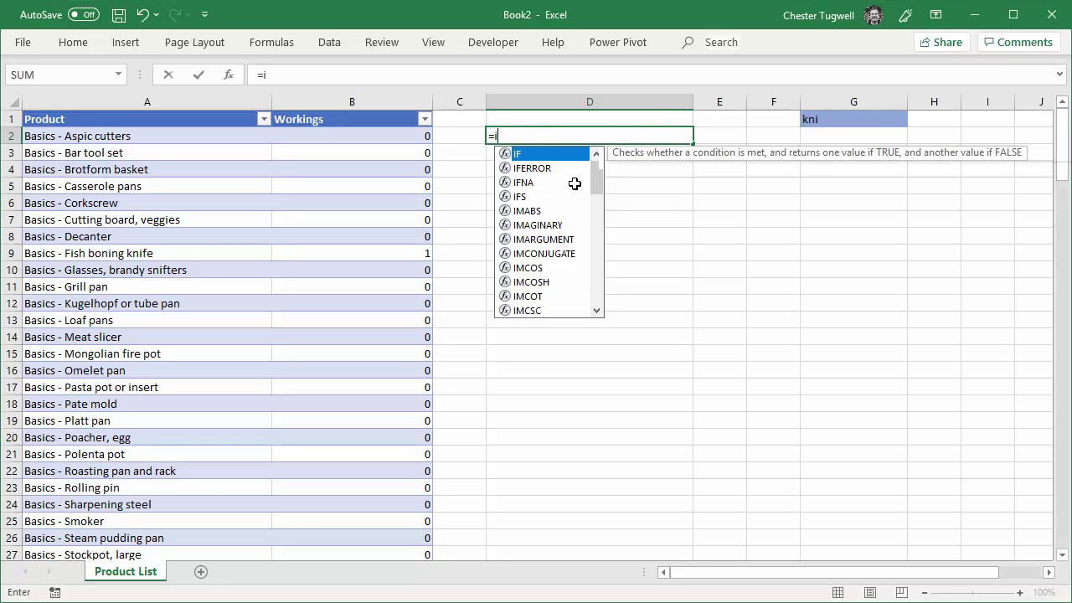
pyautogui.write('ndex(')
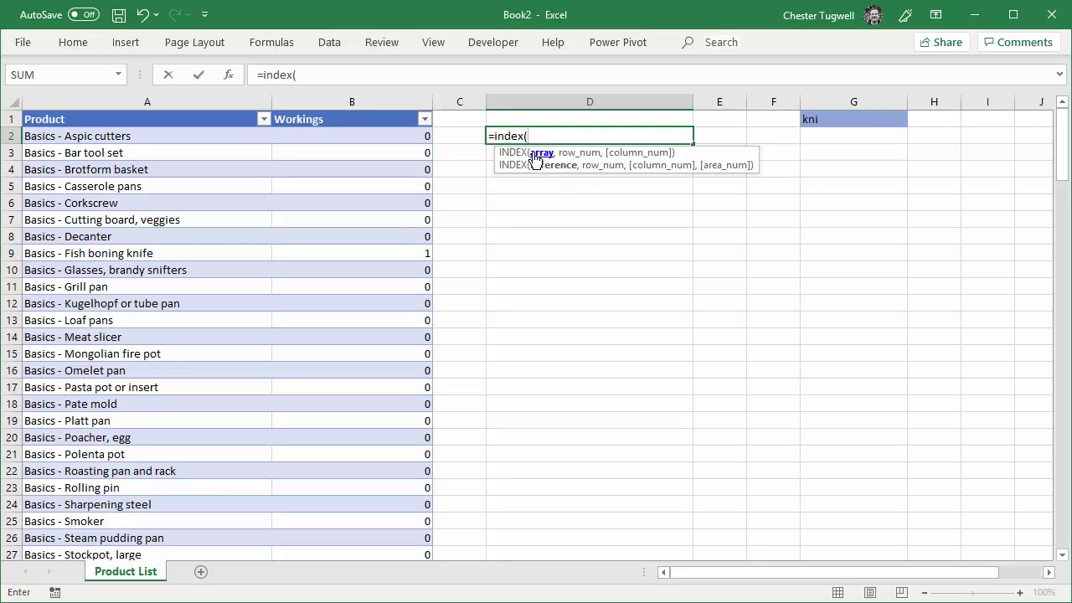
pyautogui.click(115, 110)
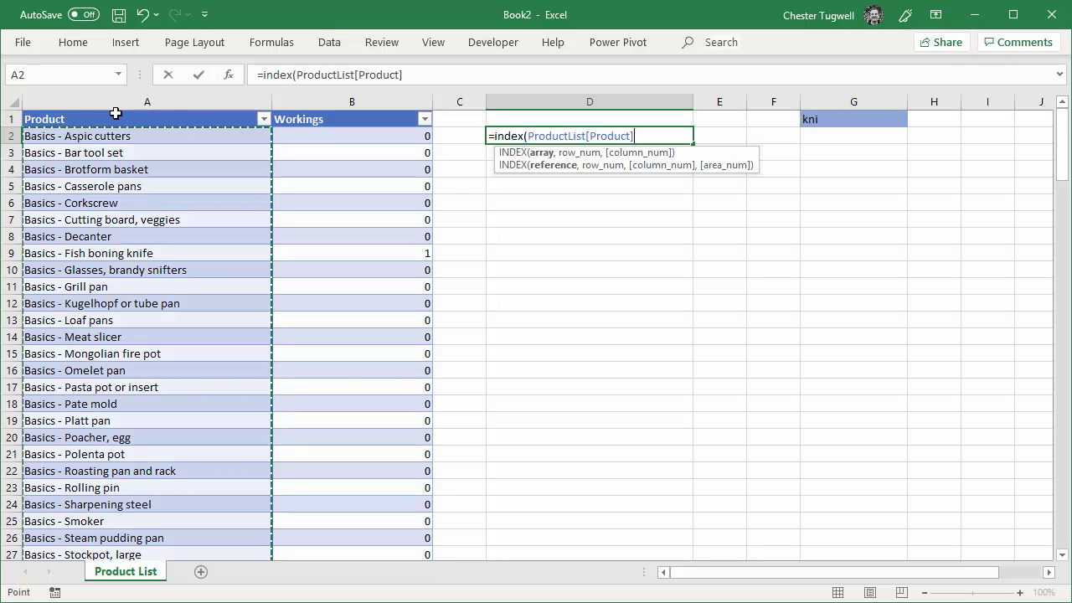
pyautogui.write(',')
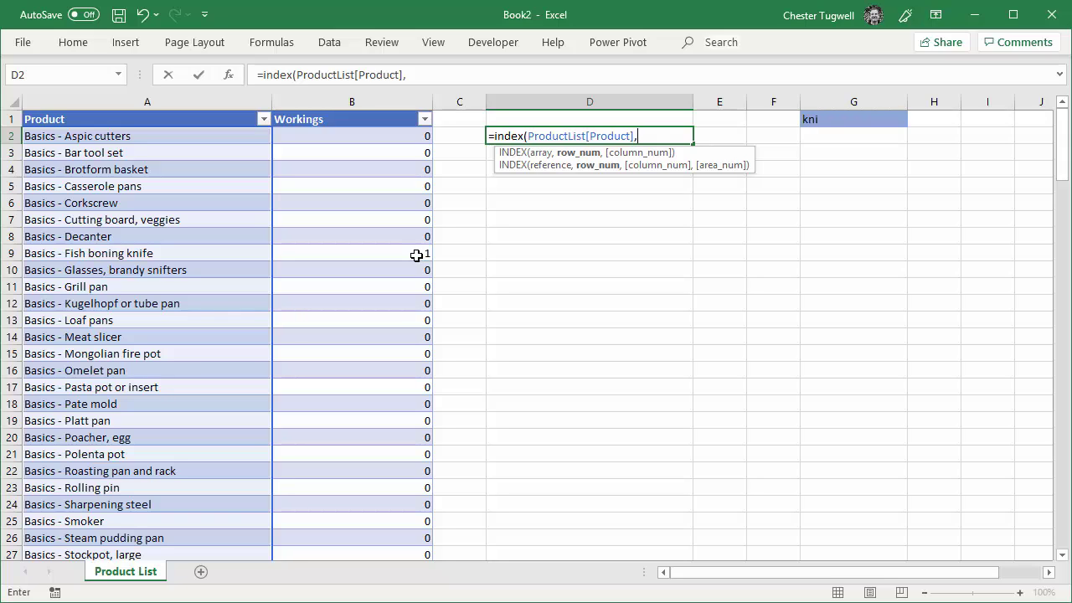
# - Add a MATCH function as the INDEX row number, with ROW(D1) as its lookup value
pyautogui.write('ma')
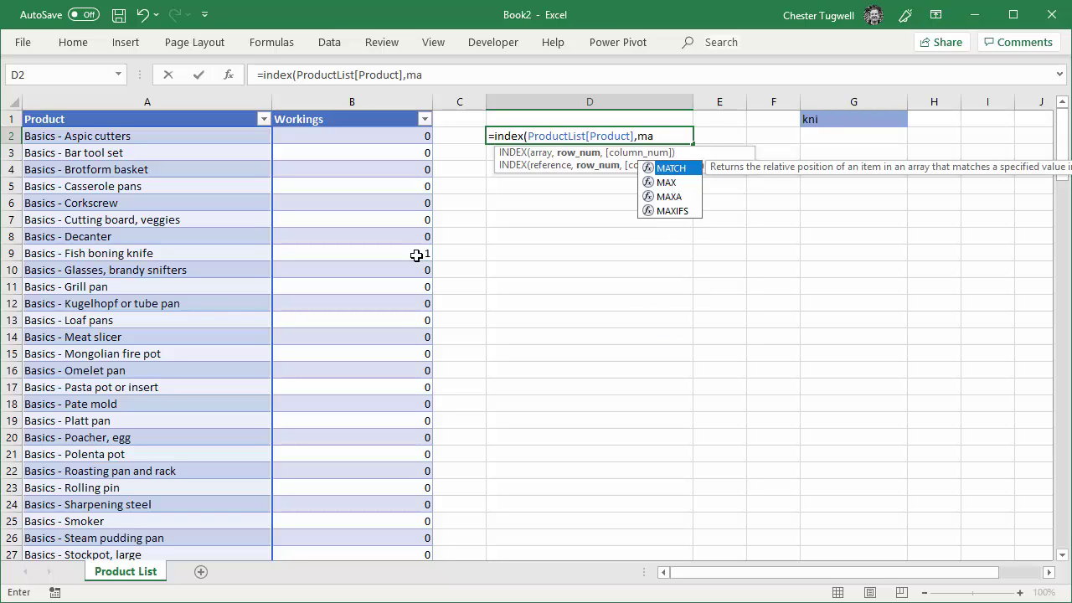
pyautogui.write('tch(')
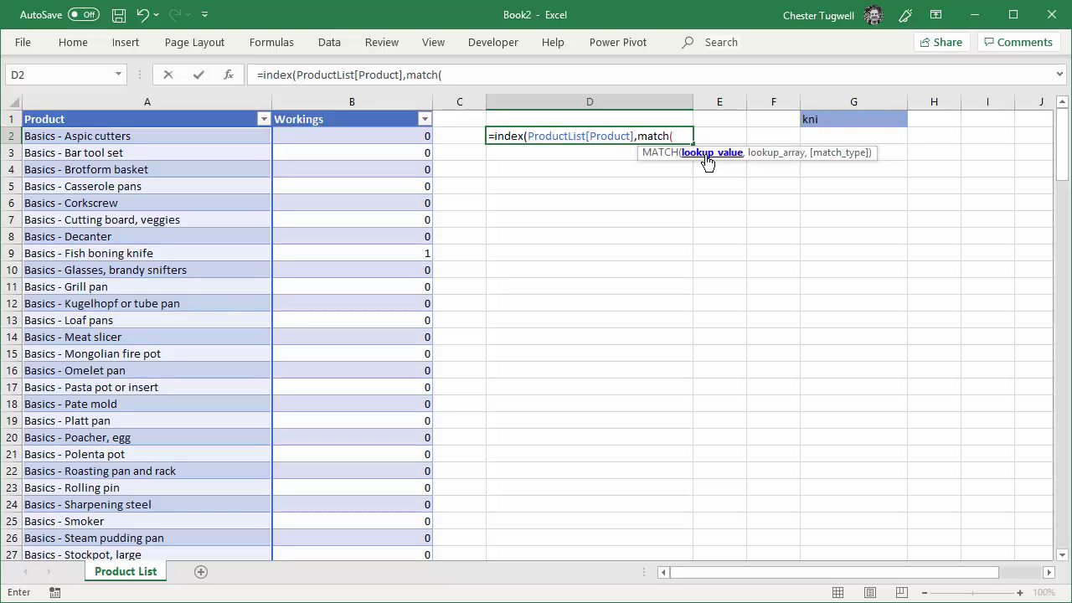
pyautogui.write('r')
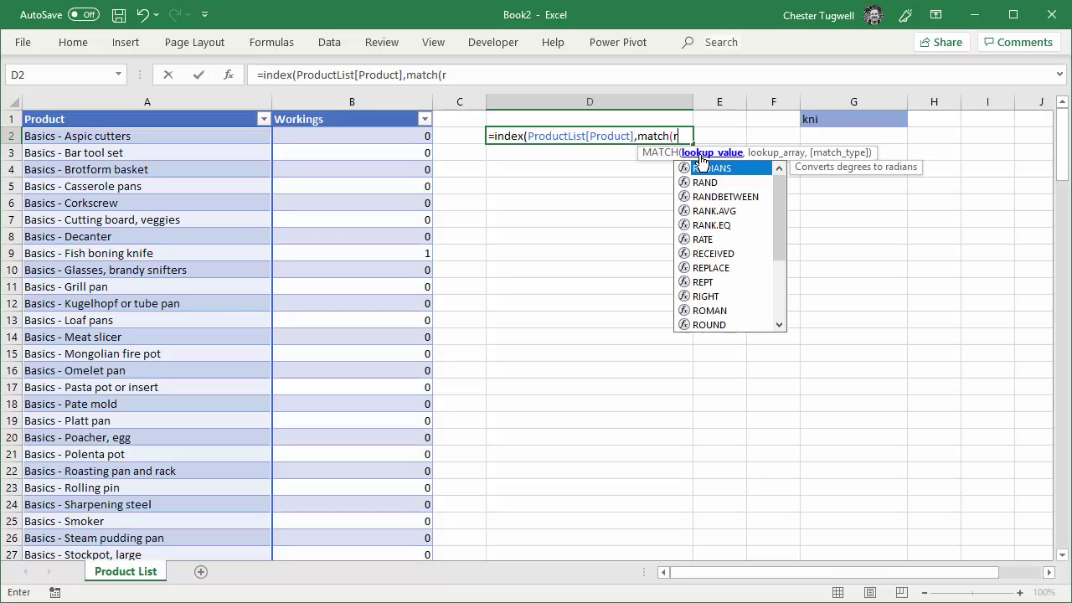
pyautogui.write('ow(')
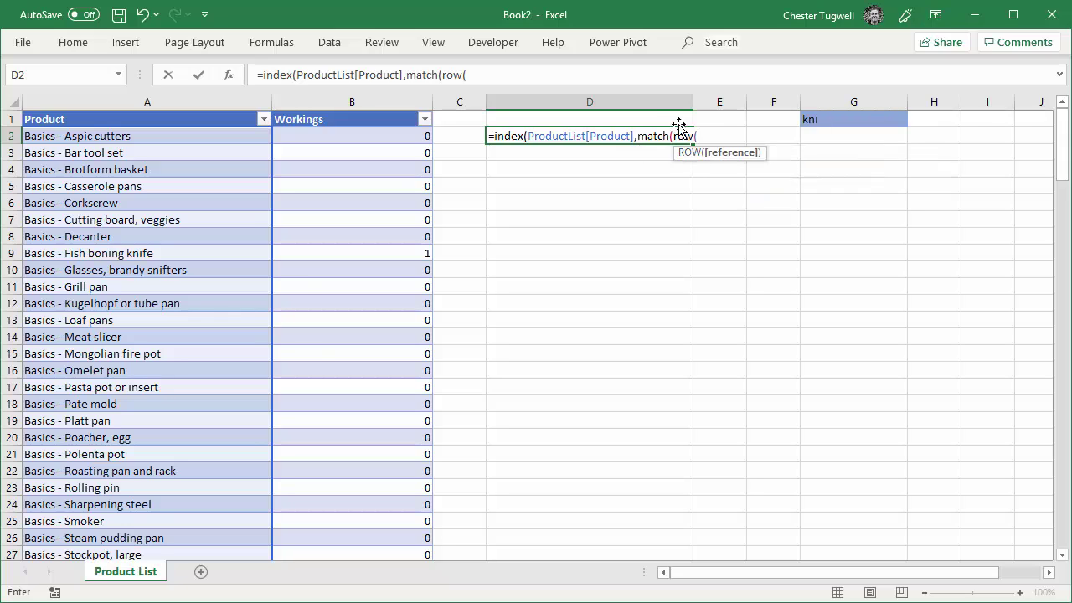
pyautogui.click(675, 119)
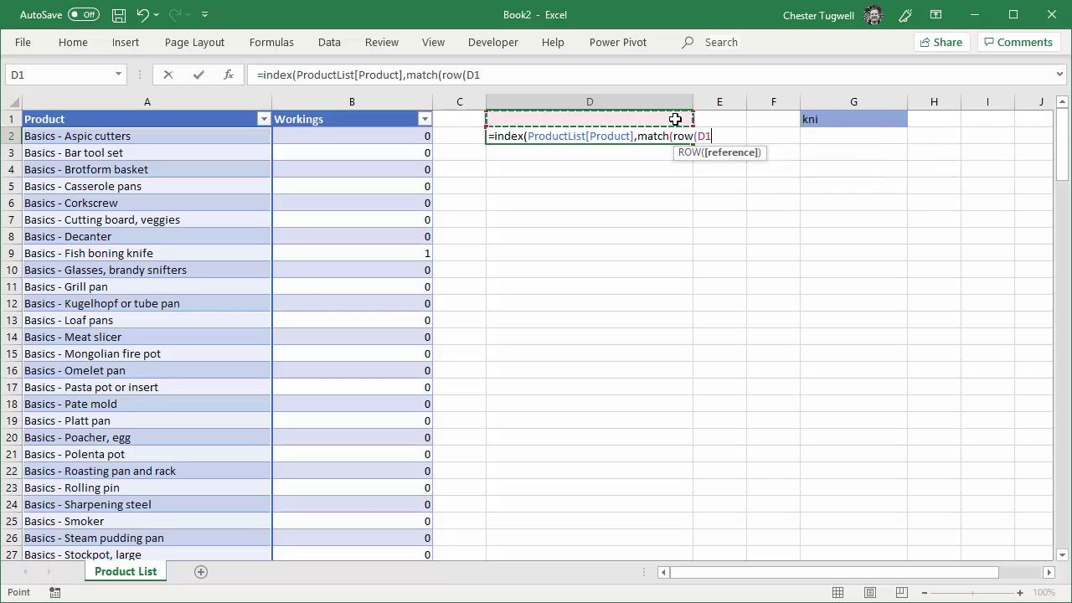
pyautogui.write(')')
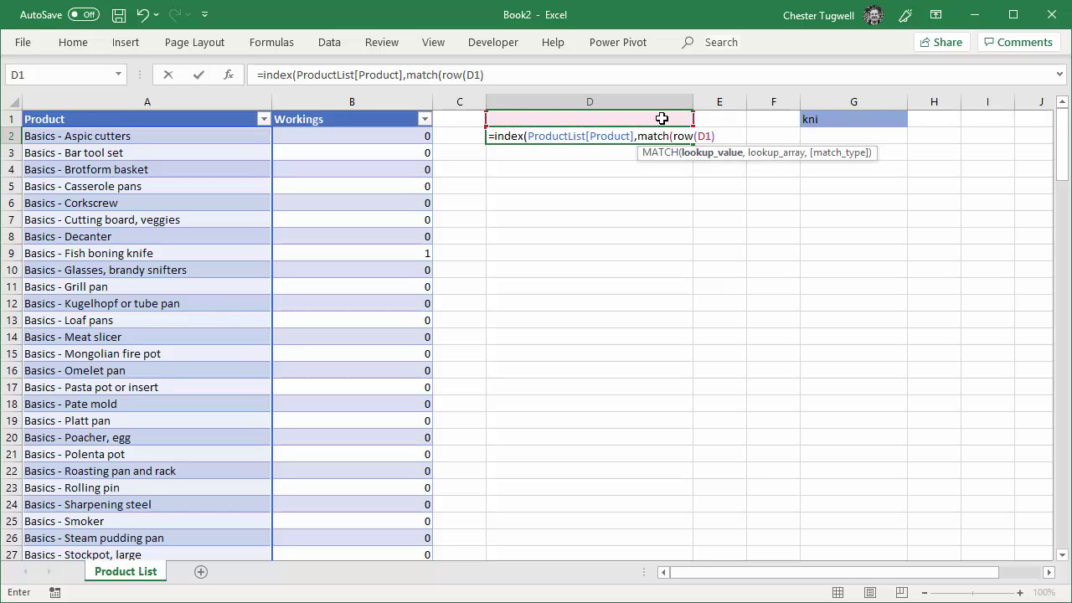
pyautogui.write(',')
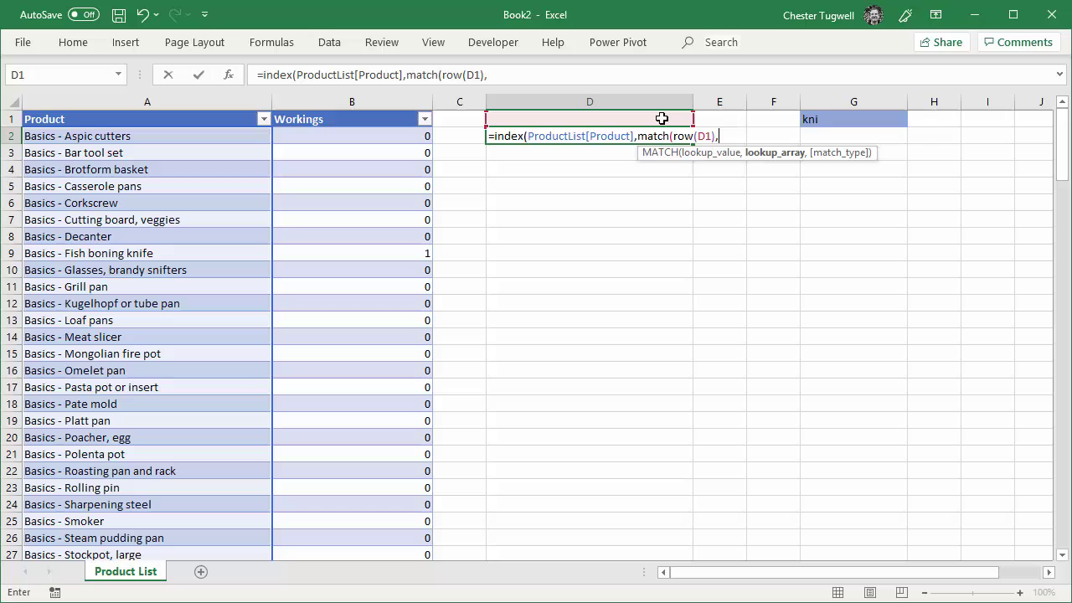
# - Complete the MATCH with lookup array ProductList[Workings] and match type 0, and fill the D2 formula down to D23
pyautogui.click(384, 110)
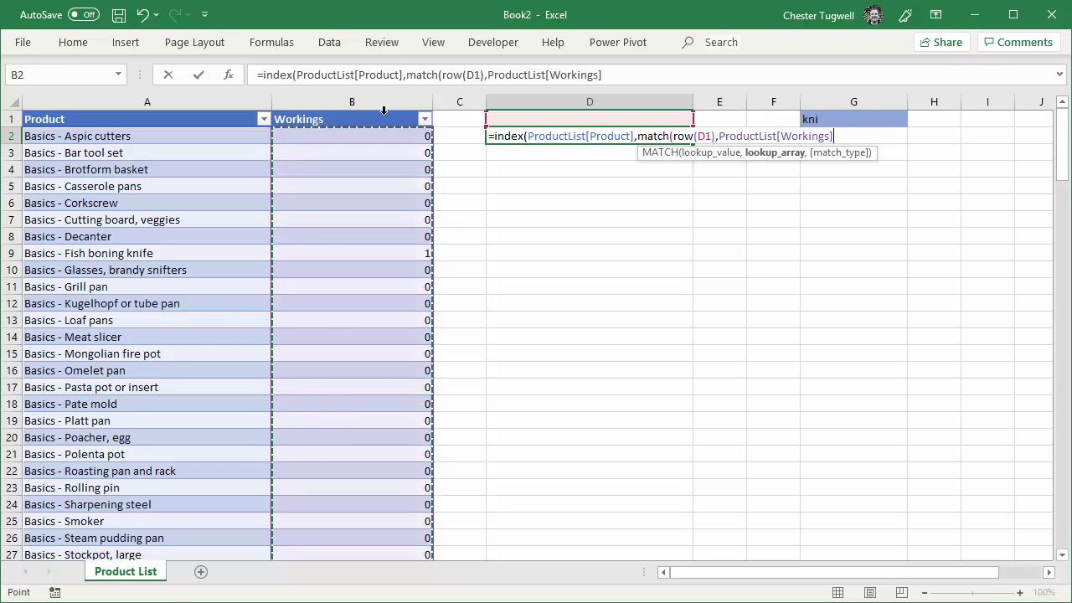
pyautogui.write(',0)')
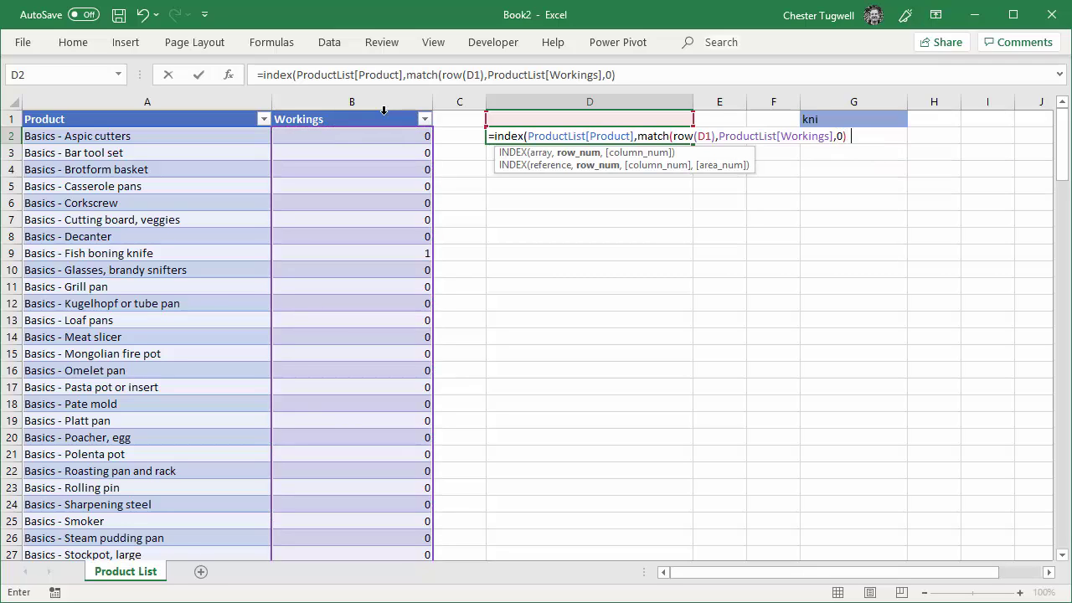
pyautogui.write(')')
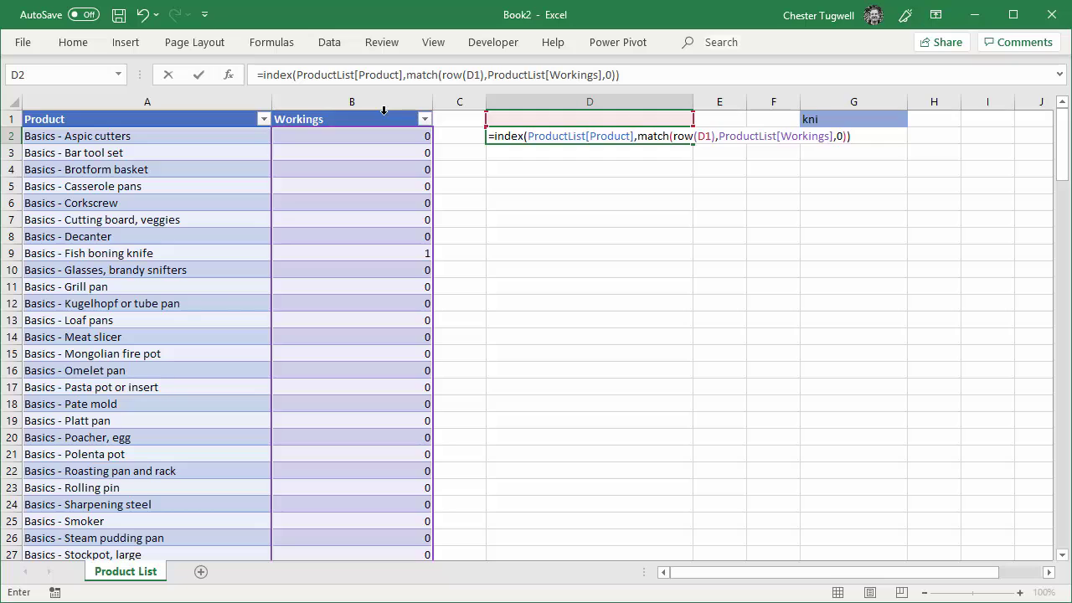
pyautogui.press('Return')
pyautogui.click(657, 135)
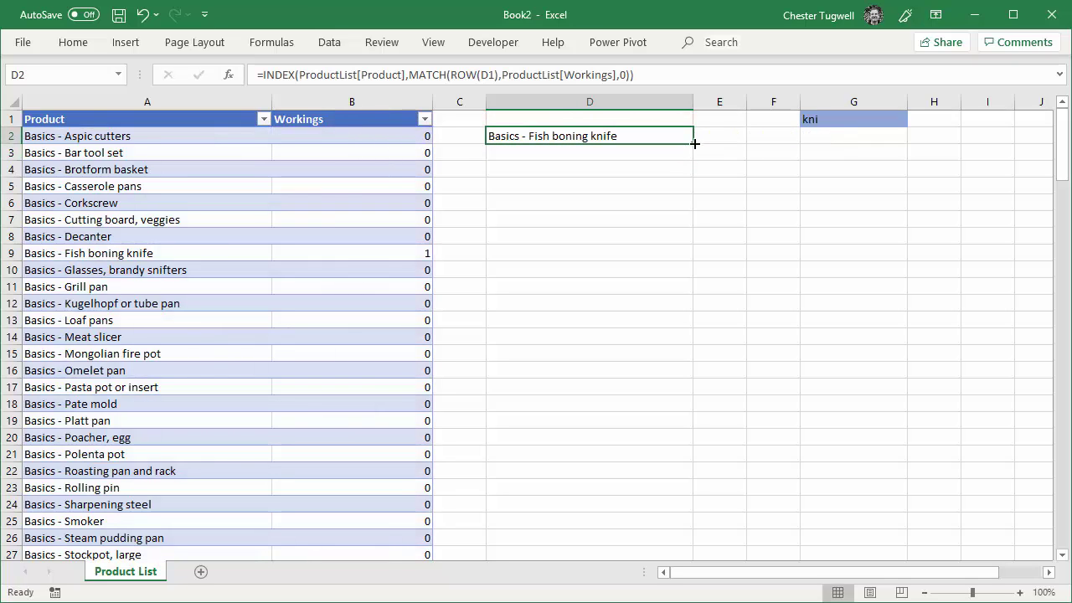
pyautogui.moveTo(694, 144); pyautogui.dragTo(696, 498)
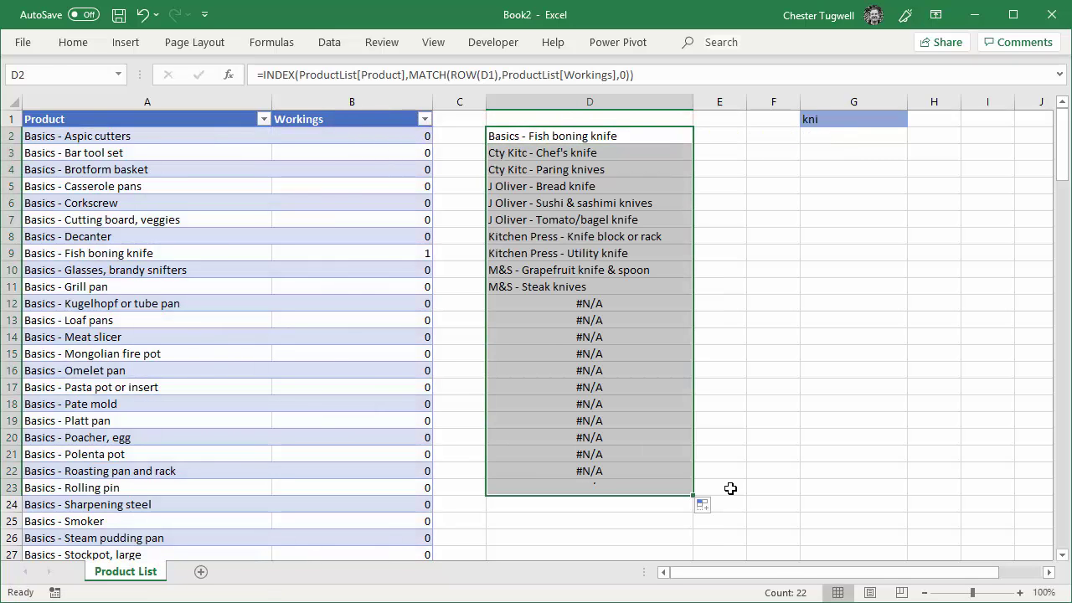
# - Inspect the formula in D3 and the Workings number beside Cty Kitc - Chef's knife in B32
pyautogui.click(542, 156)
pyautogui.doubleClick(543, 156)
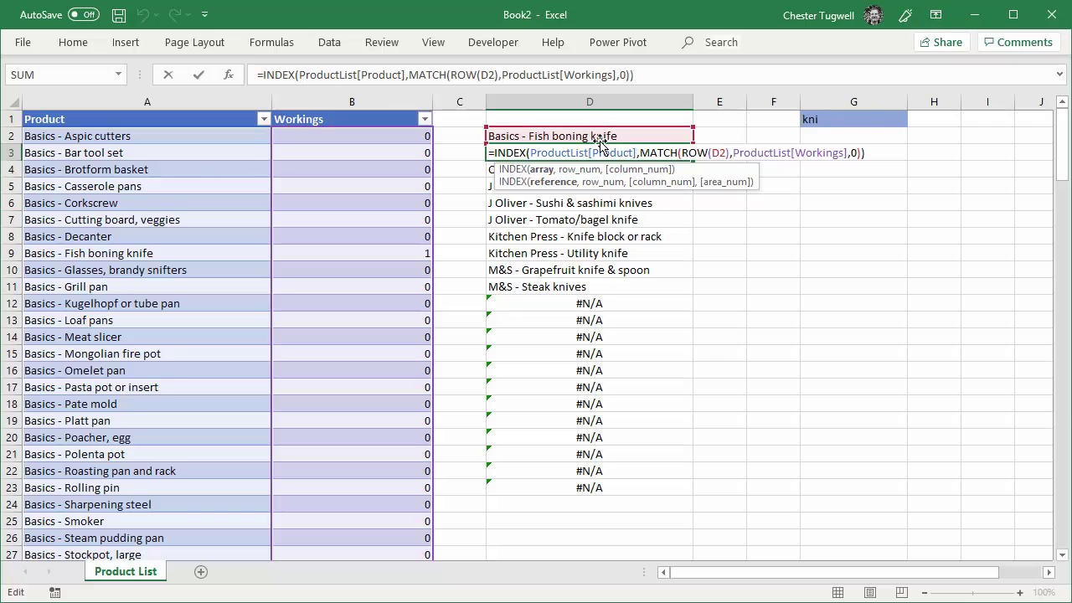
pyautogui.press('Return')
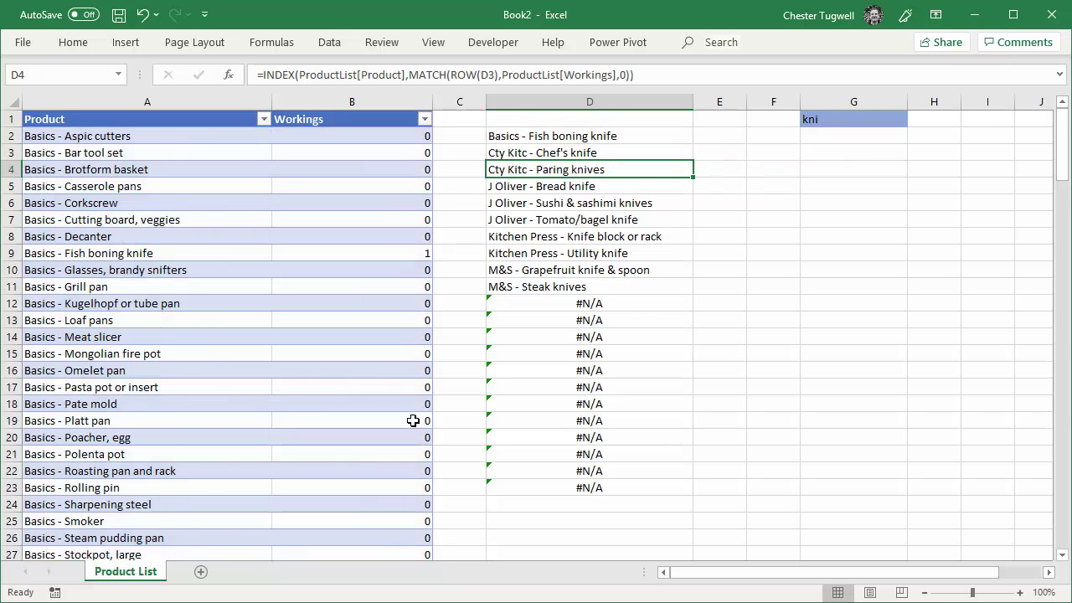
pyautogui.scroll(-3, 411, 419)
pyautogui.click(412, 483)
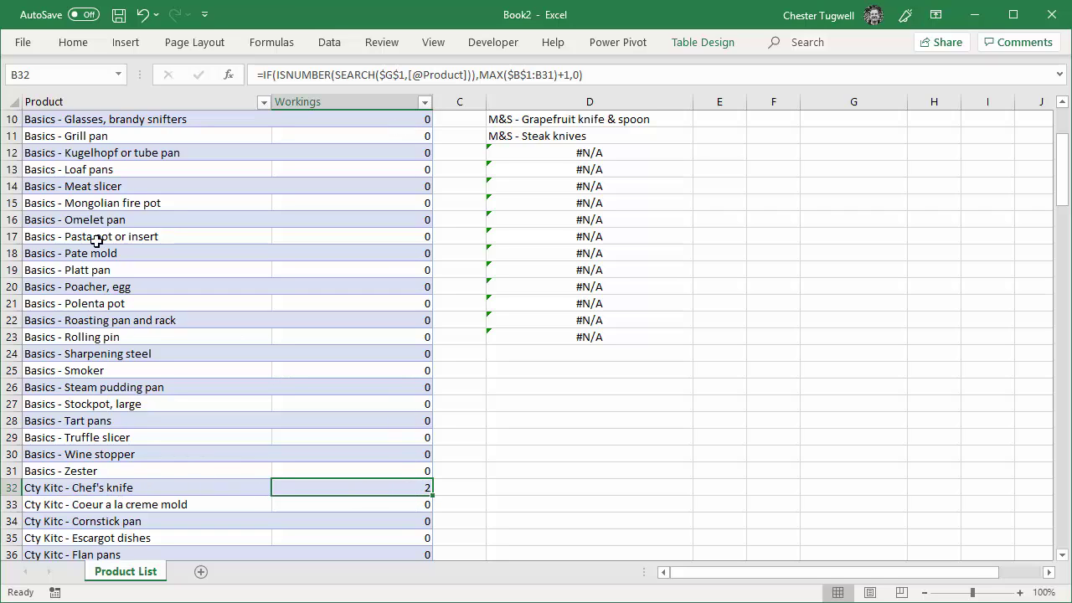
pyautogui.scroll(3, 602, 436)
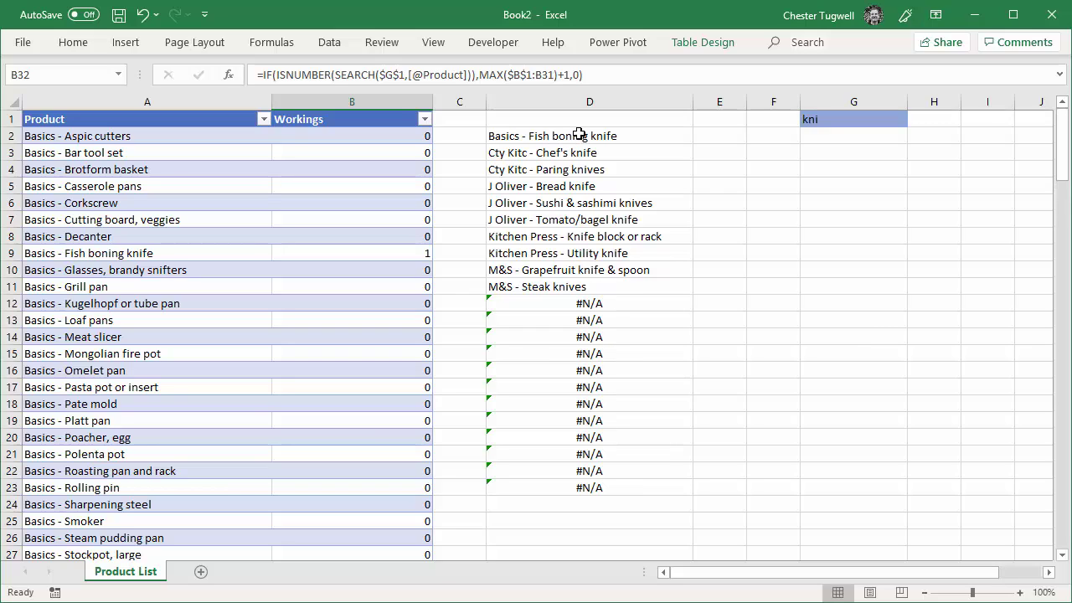
# - Wrap the INDEX formula in D2 in an IFNA function with an empty string "" as the value if NA
pyautogui.click(548, 136)
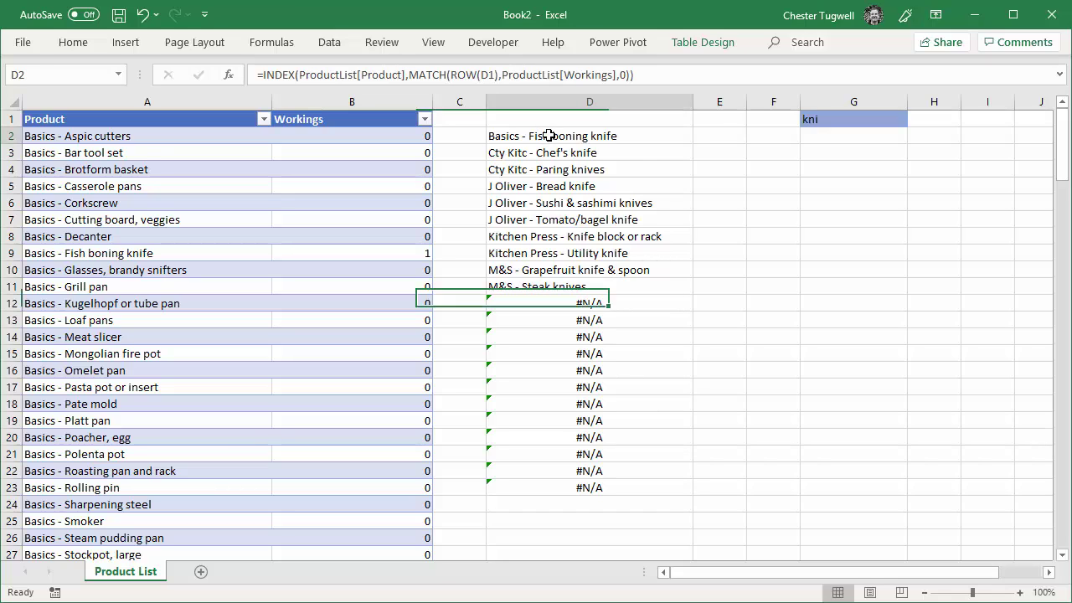
pyautogui.doubleClick(530, 136)
pyautogui.click(495, 135)
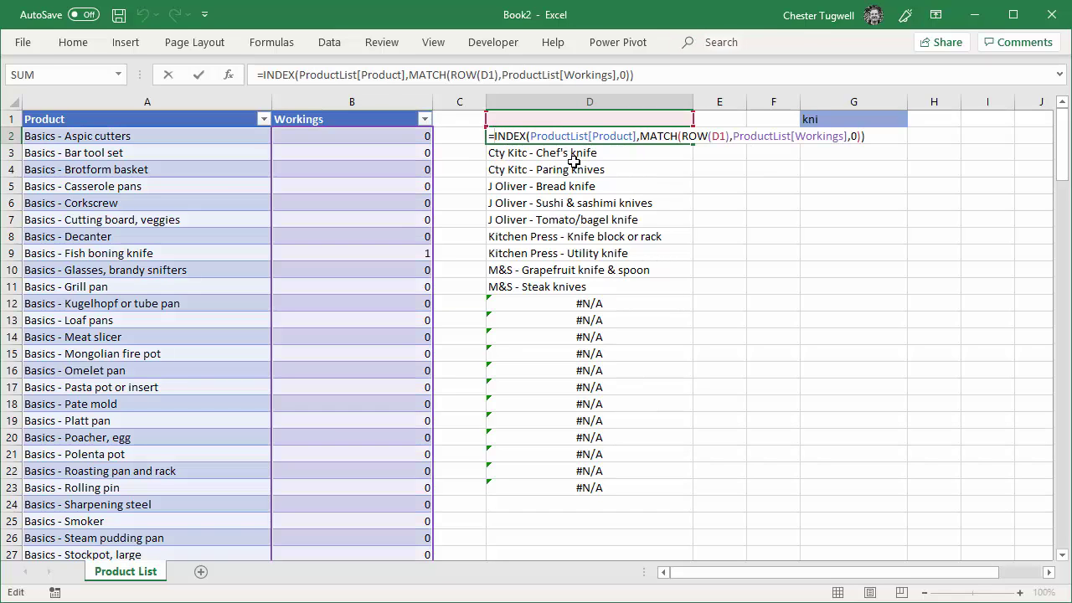
pyautogui.write('IFNA(')
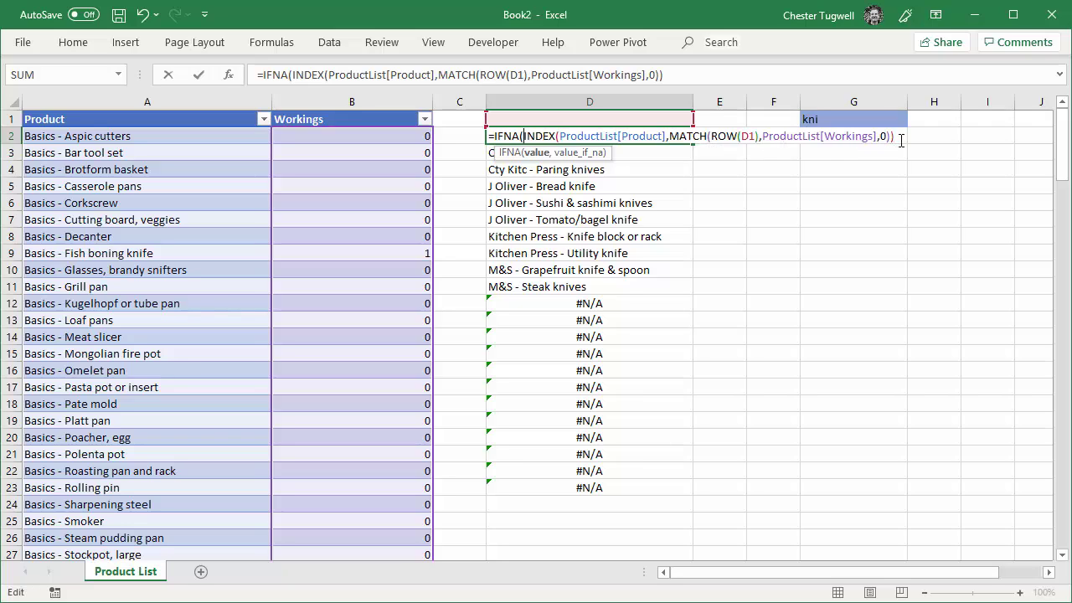
pyautogui.write(',""')
pyautogui.press('Return')
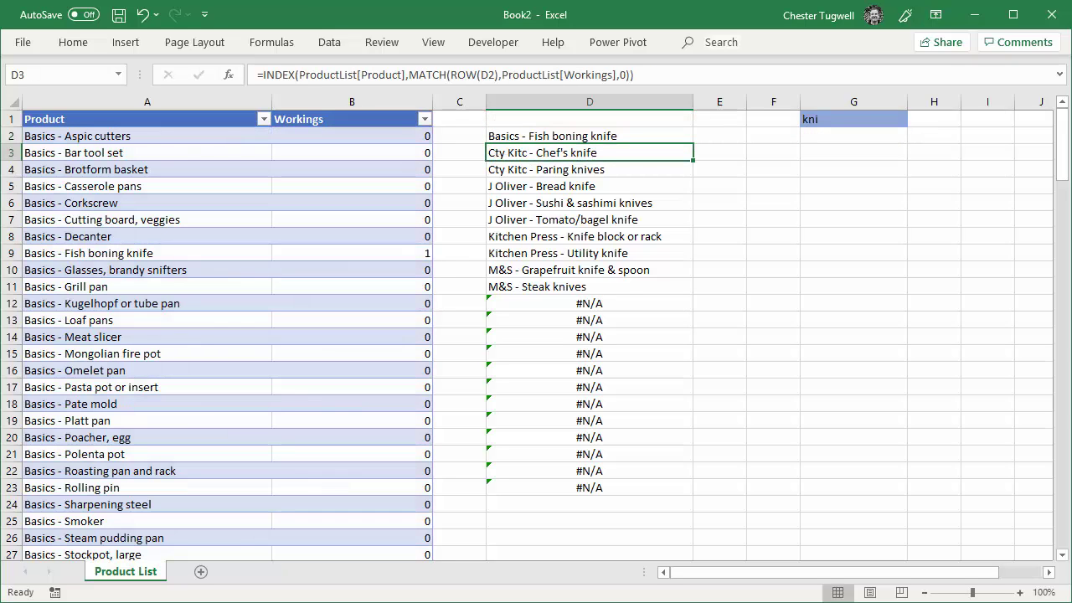
# - Fill the IFNA formula from D2 down column D to D41
pyautogui.click(661, 141)
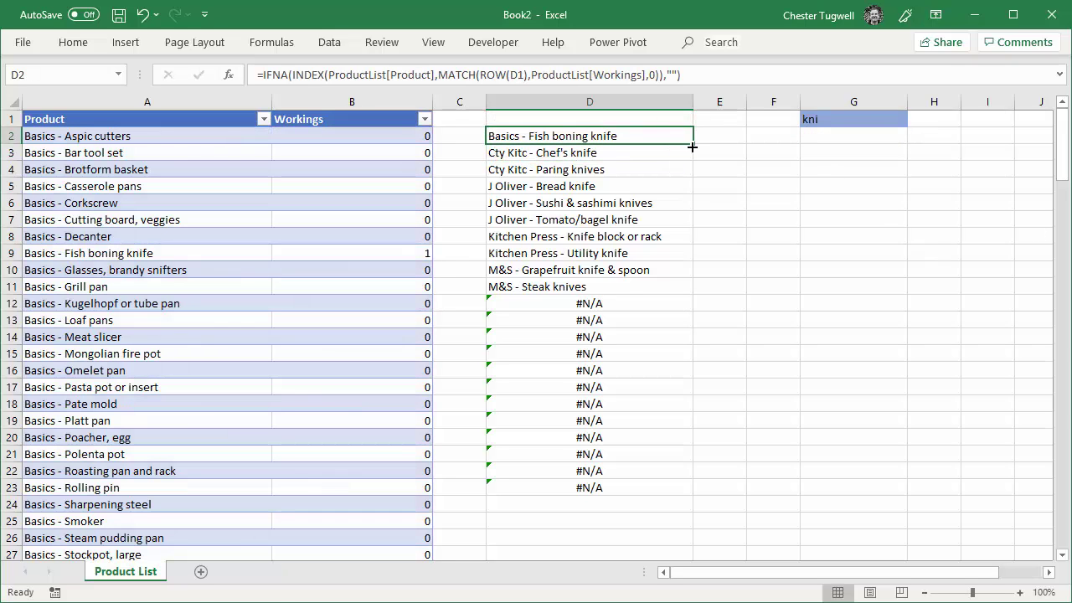
pyautogui.moveTo(693, 145); pyautogui.dragTo(639, 521)
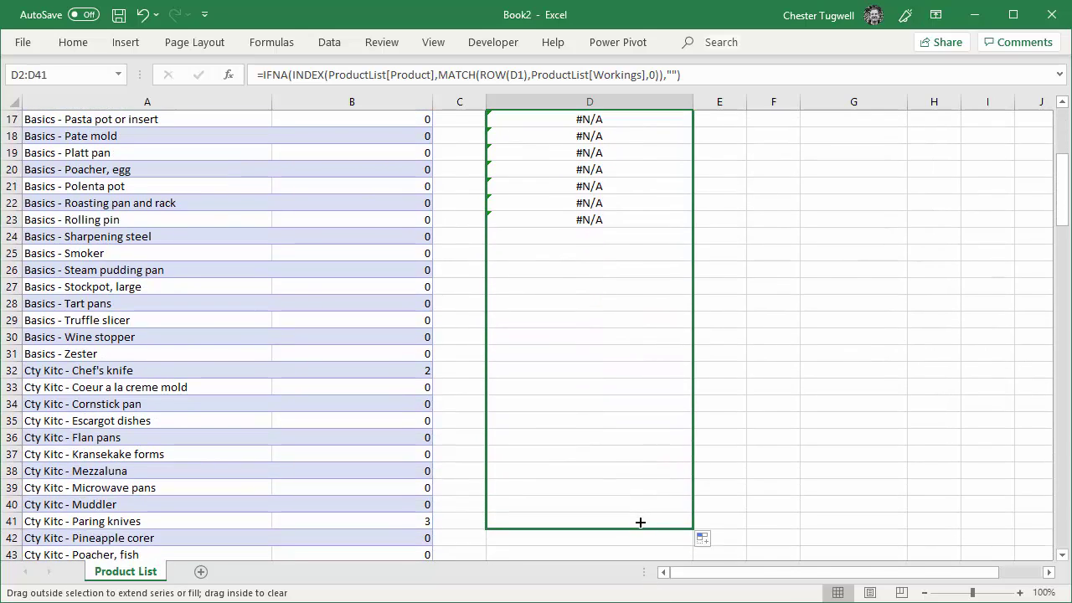
pyautogui.scroll(5, 642, 439)
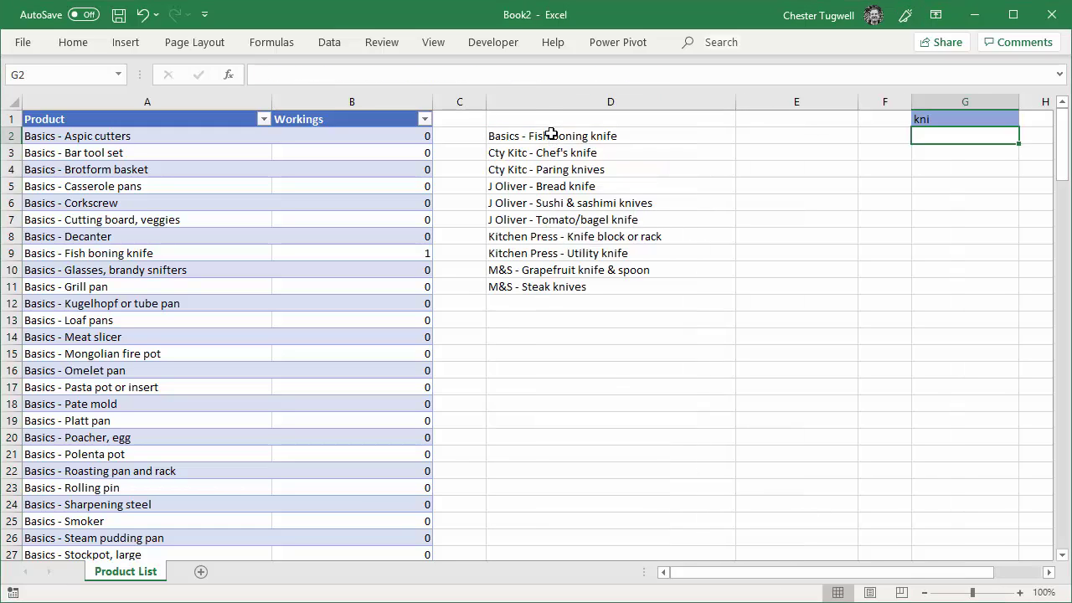
# - Review the products extracted in D2:D11 and set the search term in G1 to "j oliver"
pyautogui.moveTo(550, 136); pyautogui.dragTo(554, 287)
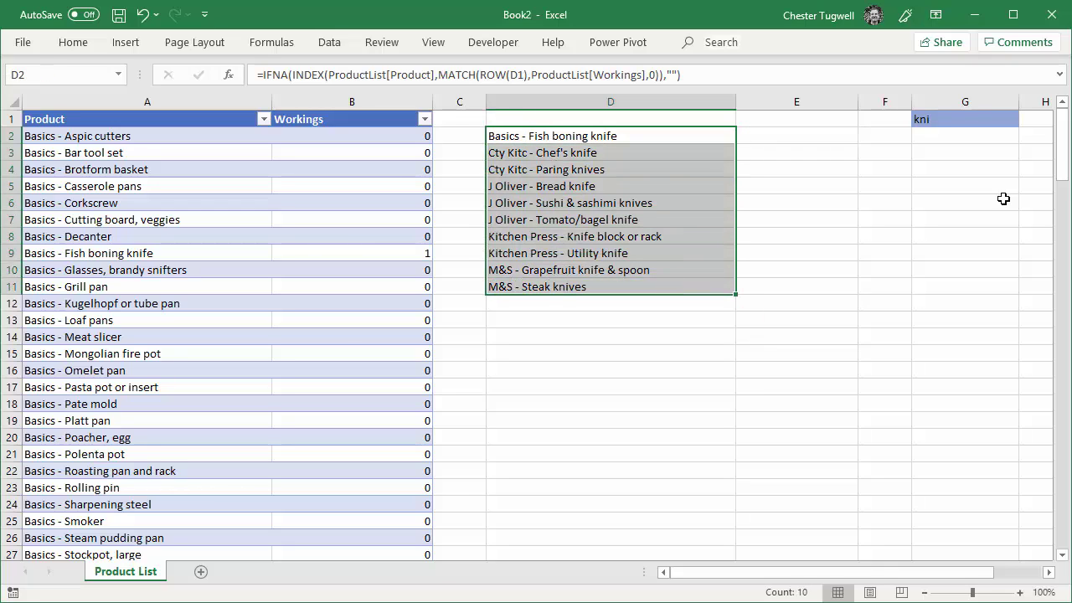
pyautogui.click(941, 120)
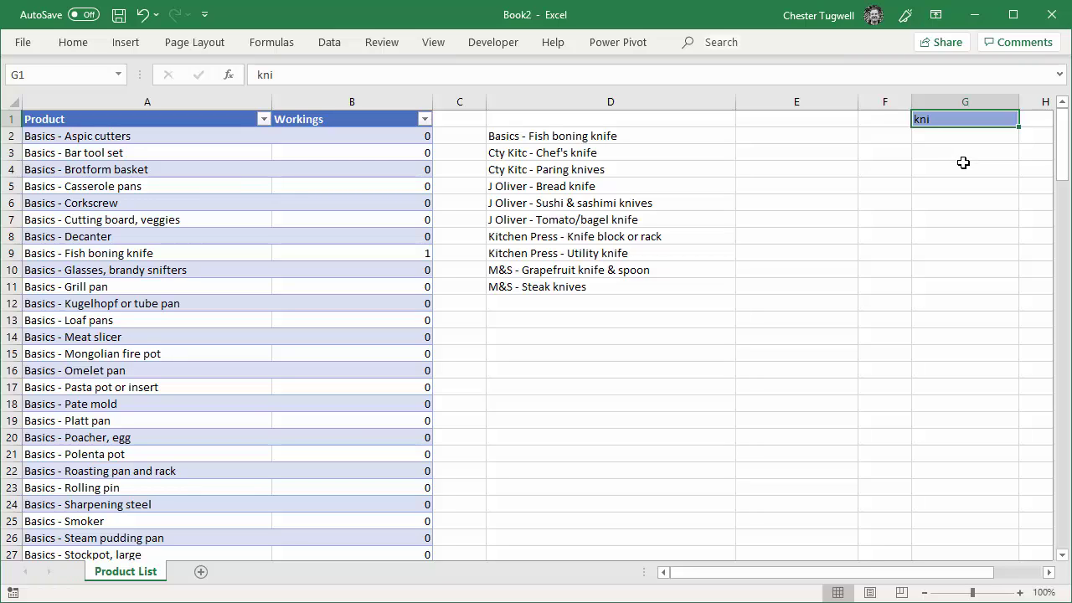
pyautogui.write('j')
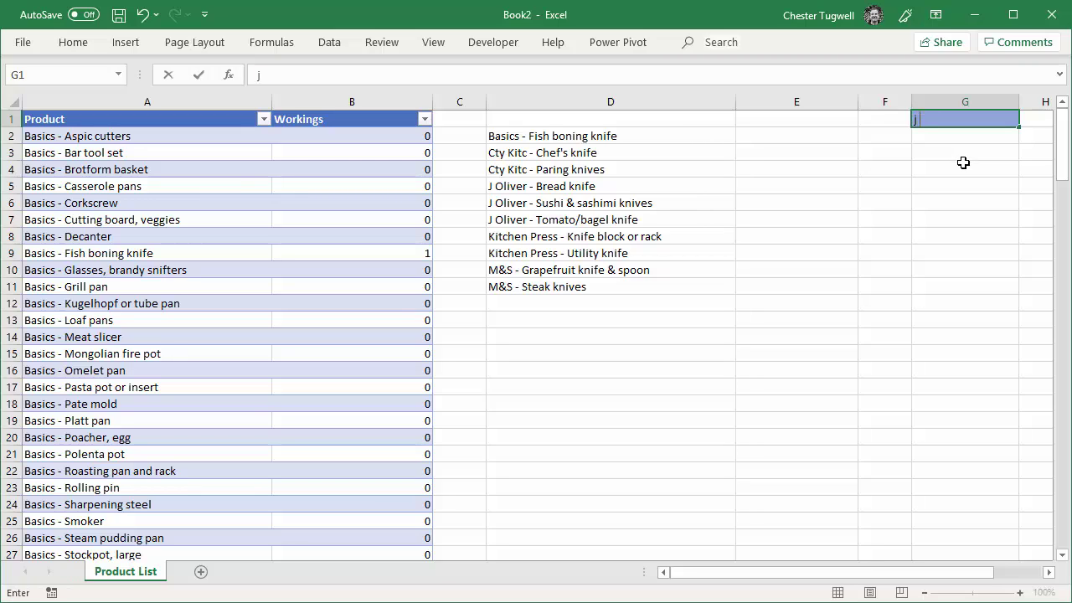
pyautogui.write(' oliver')
pyautogui.press('Return')
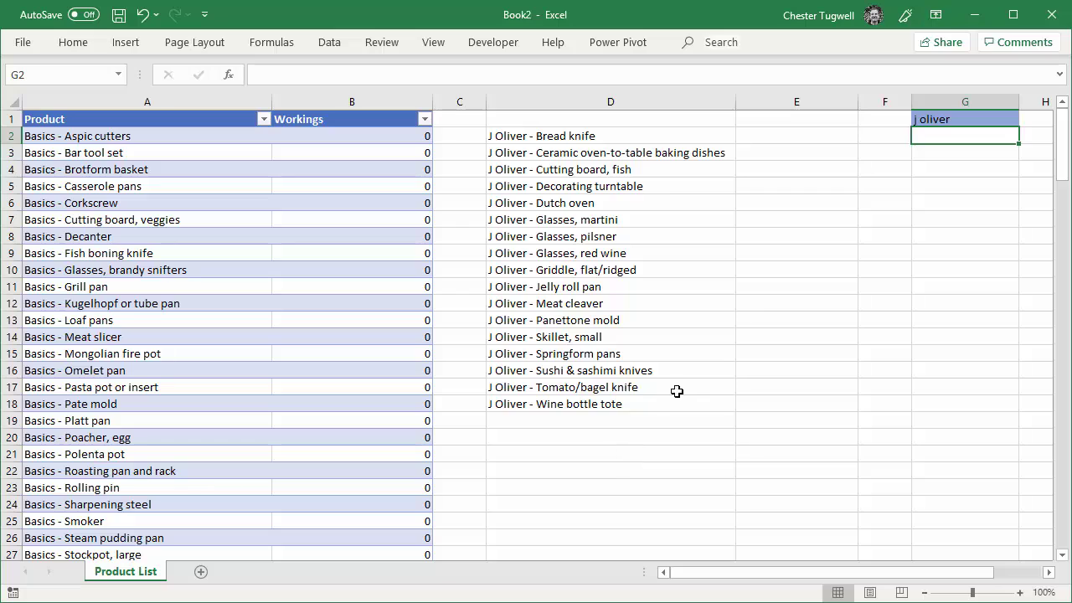
# - Start an OFFSET formula in E2 with D2 as the reference, leaving the rows and cols arguments blank
pyautogui.click(797, 135)
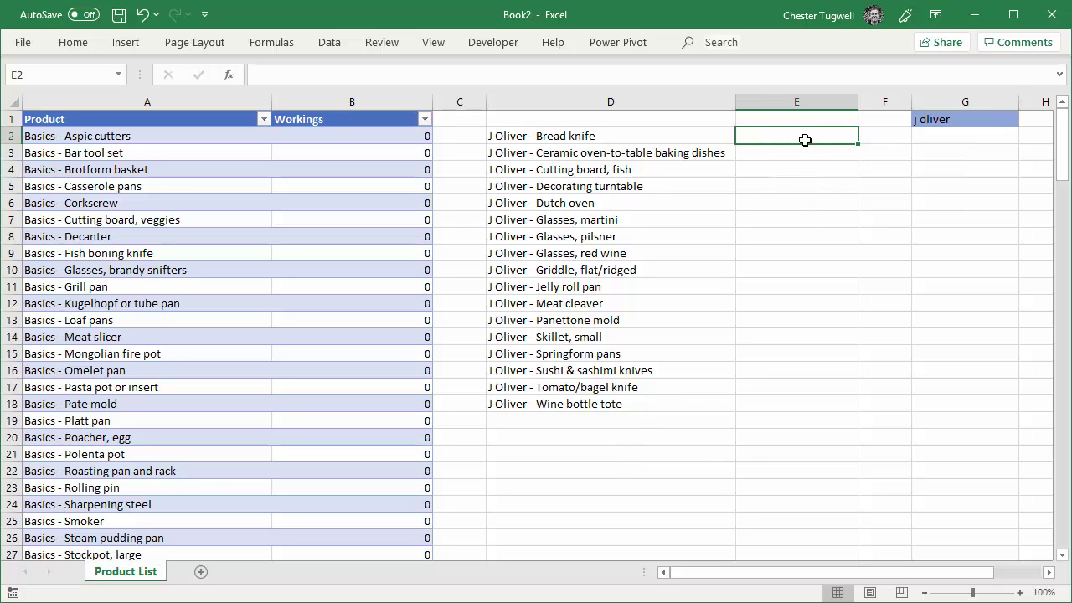
pyautogui.write('=')
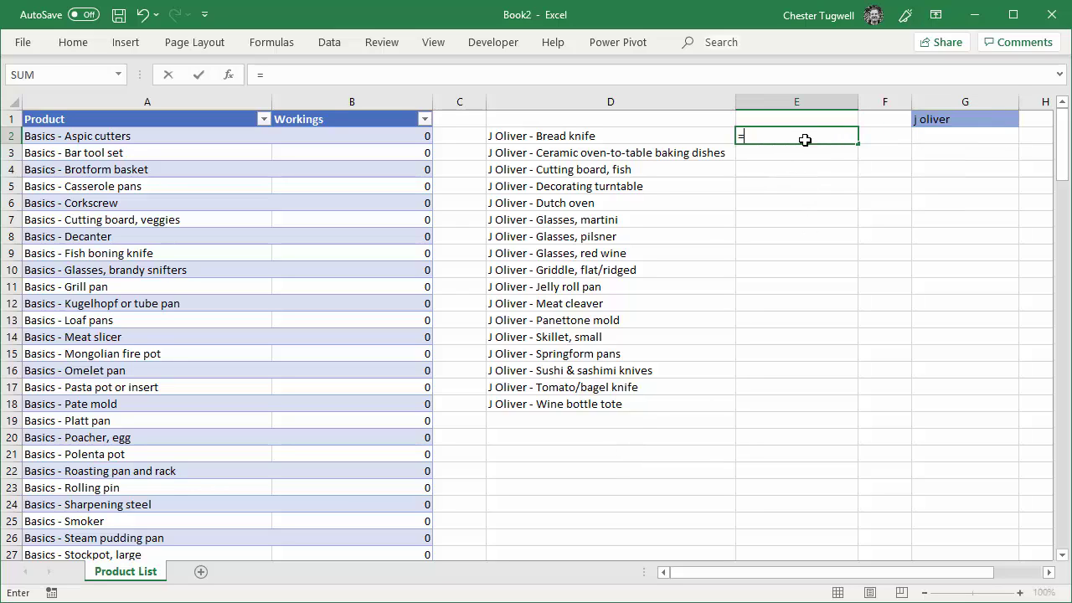
pyautogui.write('offset')
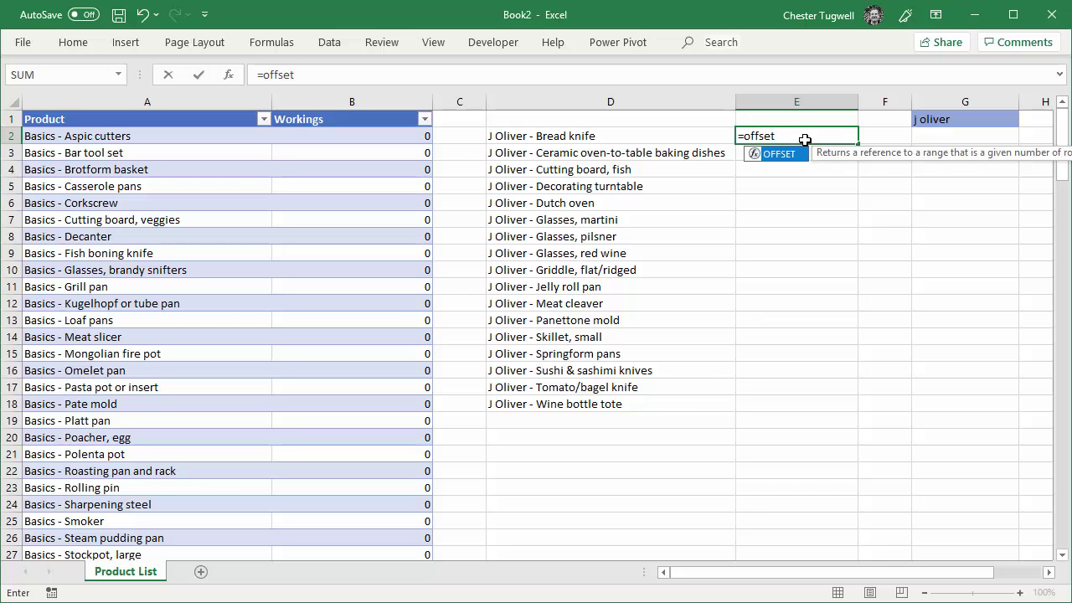
pyautogui.write('(')
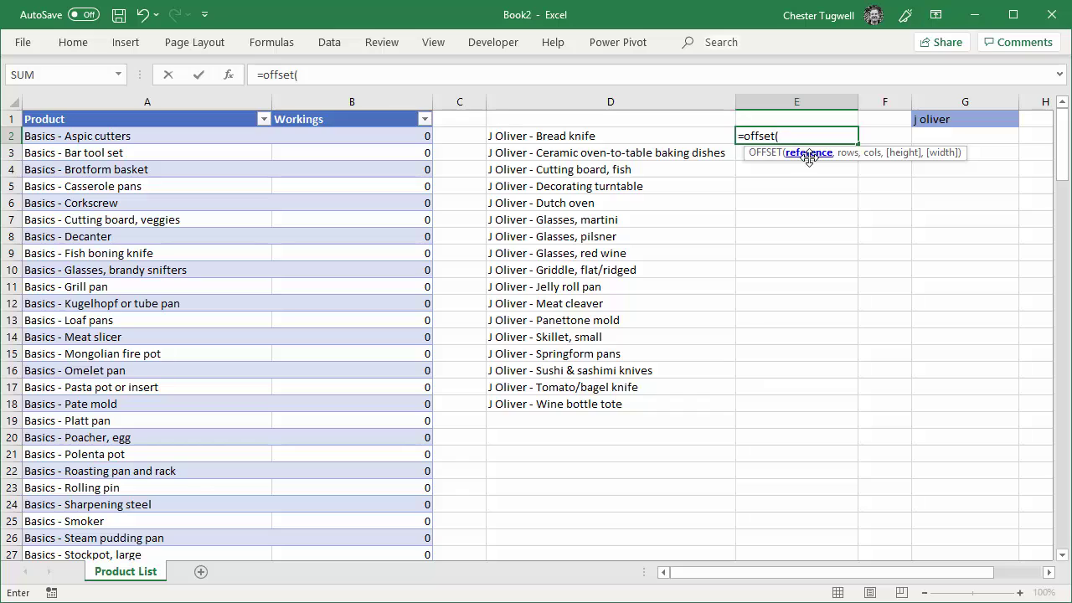
pyautogui.click(602, 136)
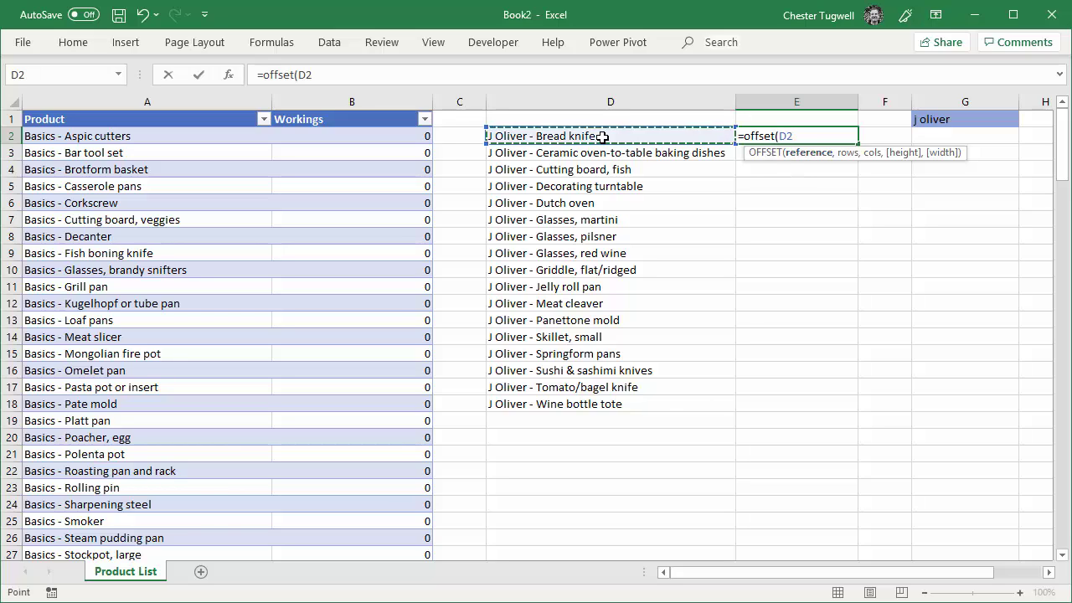
pyautogui.write(',')
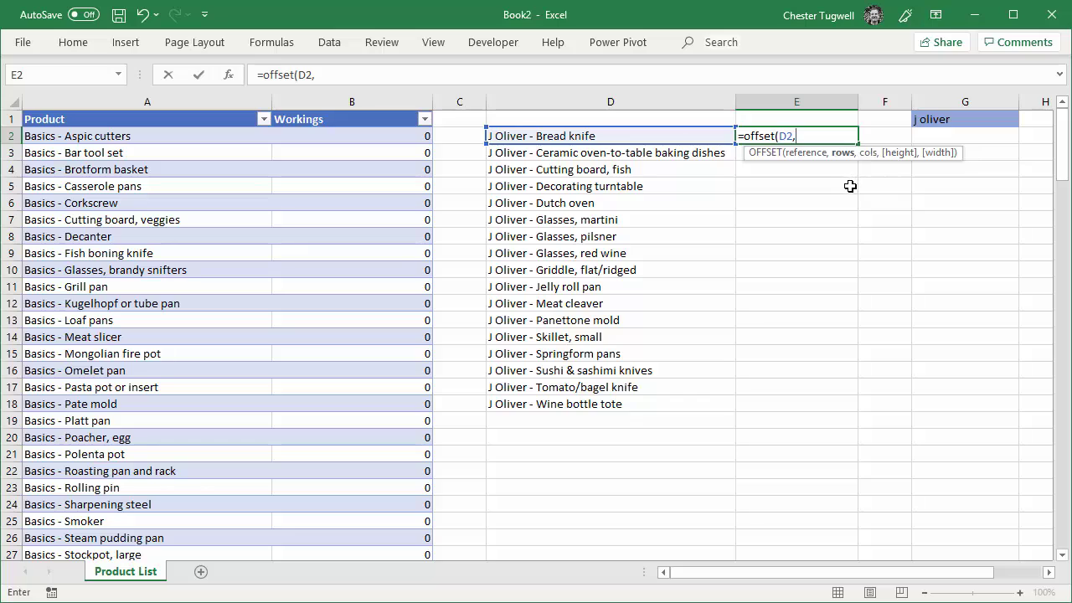
pyautogui.write(',,')
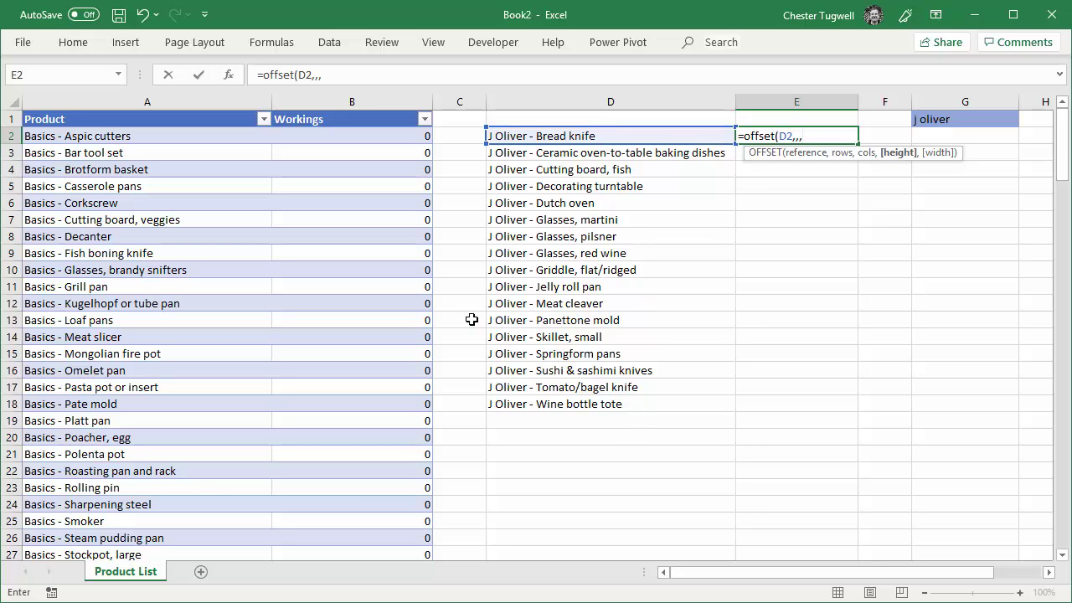
# - Check the numbering in the Workings column, set the OFFSET height to MAX(ProductList[Workings]), and complete the formula in E2
pyautogui.moveTo(1065, 161); pyautogui.dragTo(1065, 132)
pyautogui.moveTo(1064, 150); pyautogui.dragTo(1063, 360)
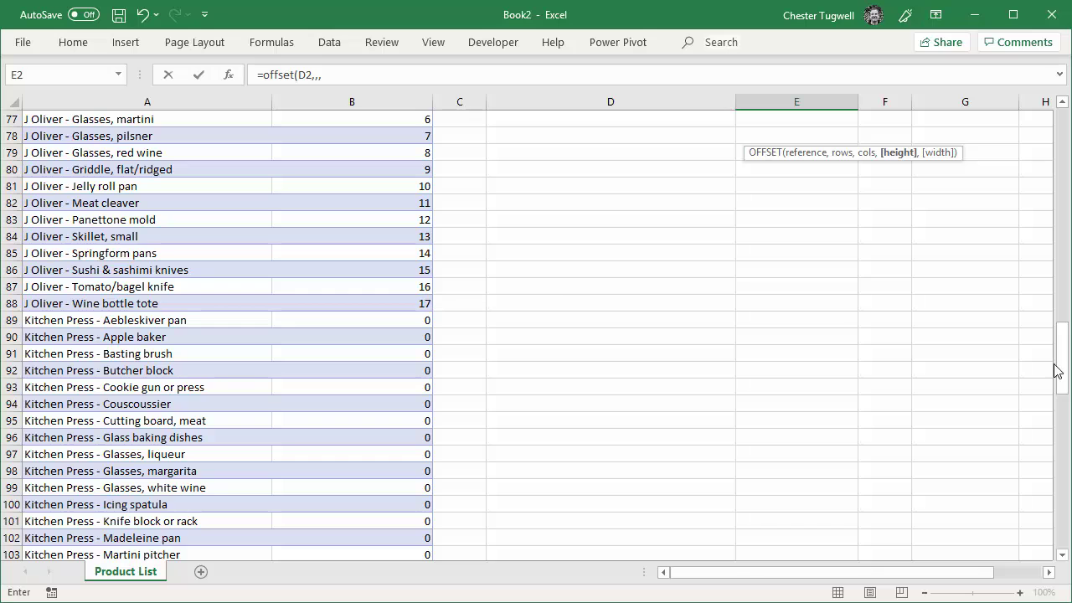
pyautogui.moveTo(1061, 369); pyautogui.dragTo(1061, 152)
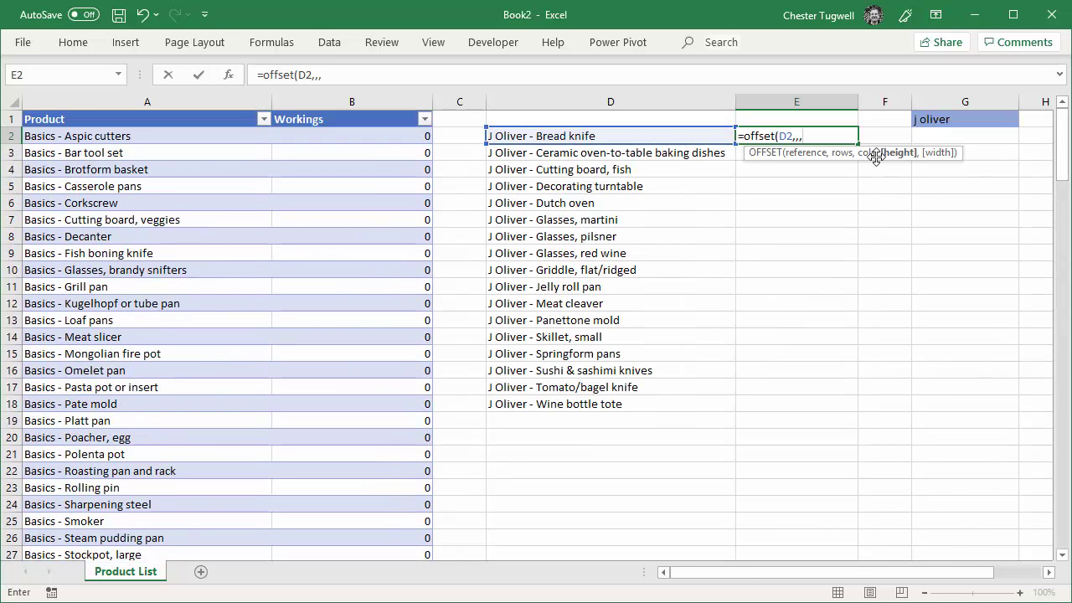
pyautogui.write('max(')
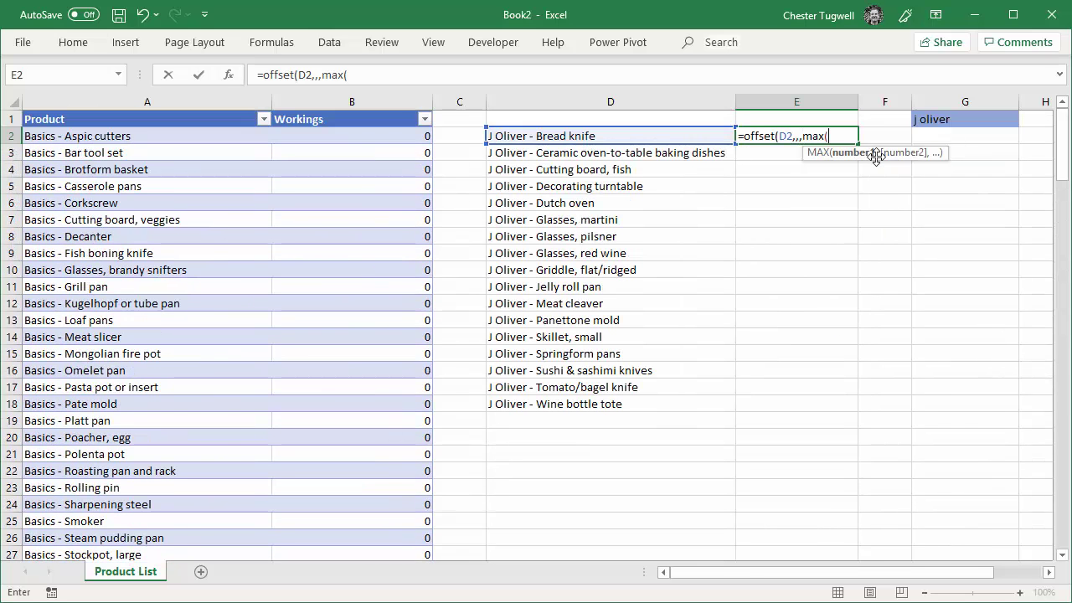
pyautogui.click(353, 115)
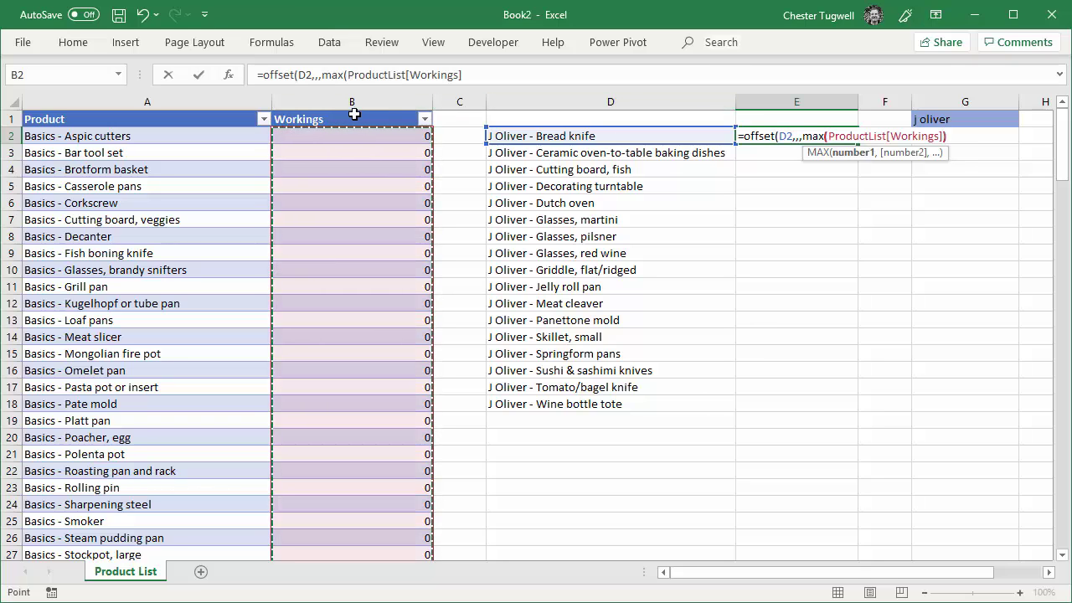
pyautogui.write(')')
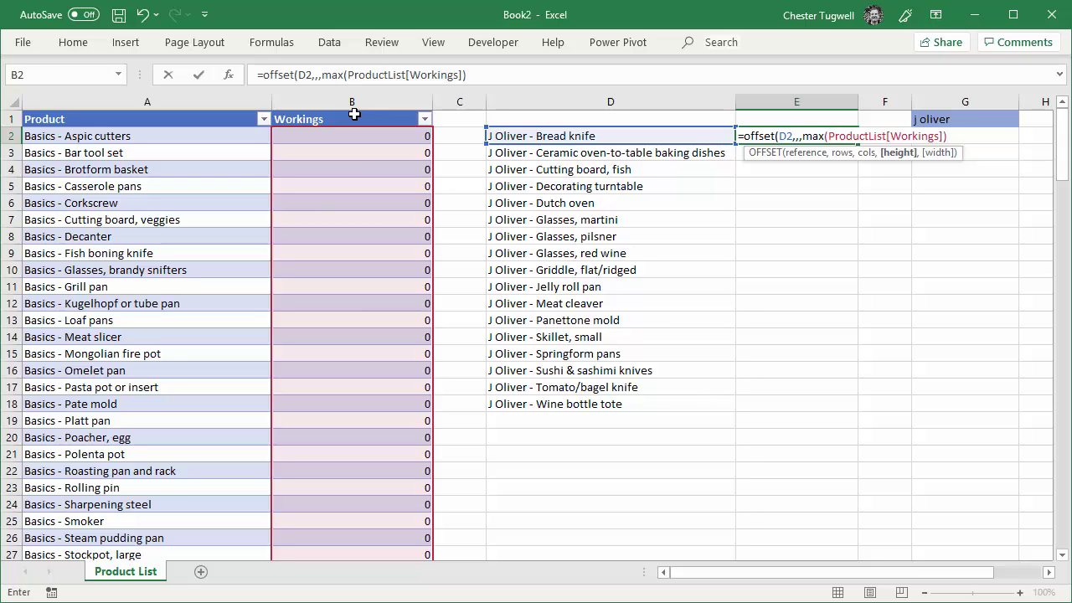
pyautogui.write(')')
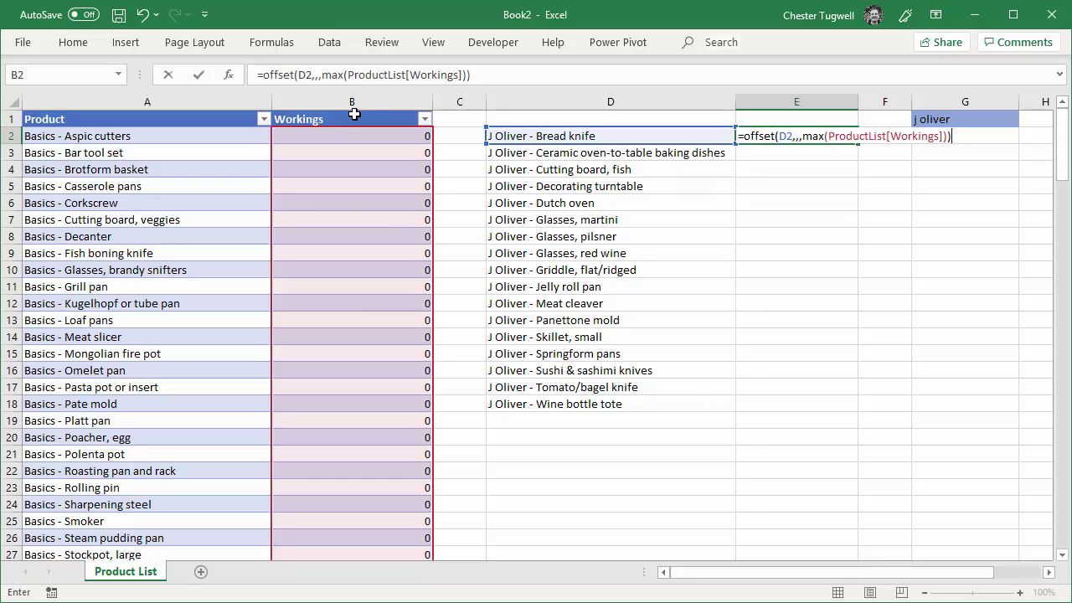
pyautogui.press('Return')
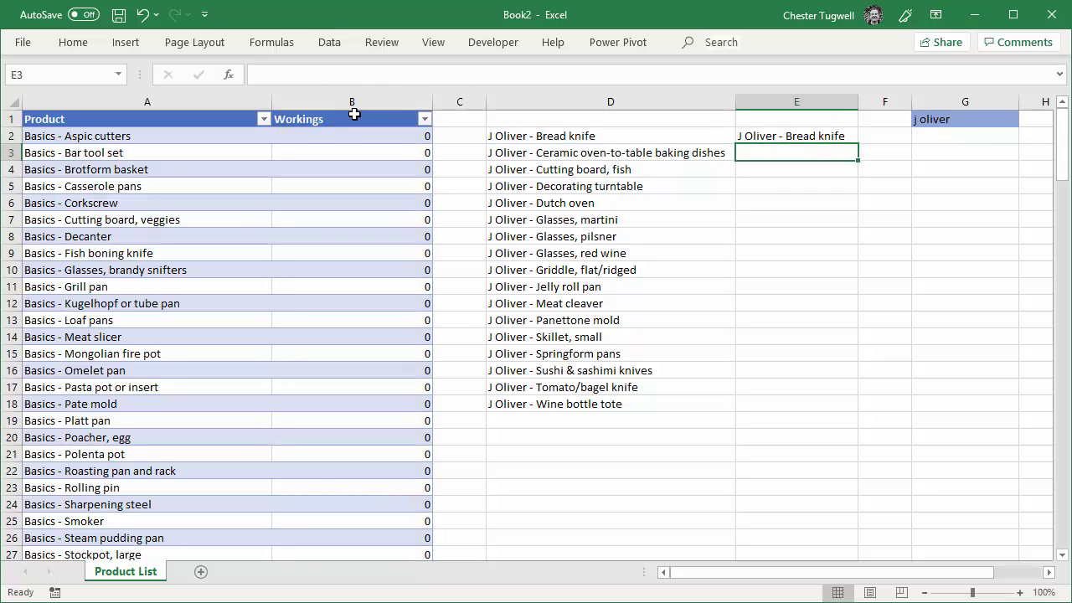
# - Evaluate the whole OFFSET formula in E2 to examine the array it returns, and restore the formula
pyautogui.doubleClick(792, 137)
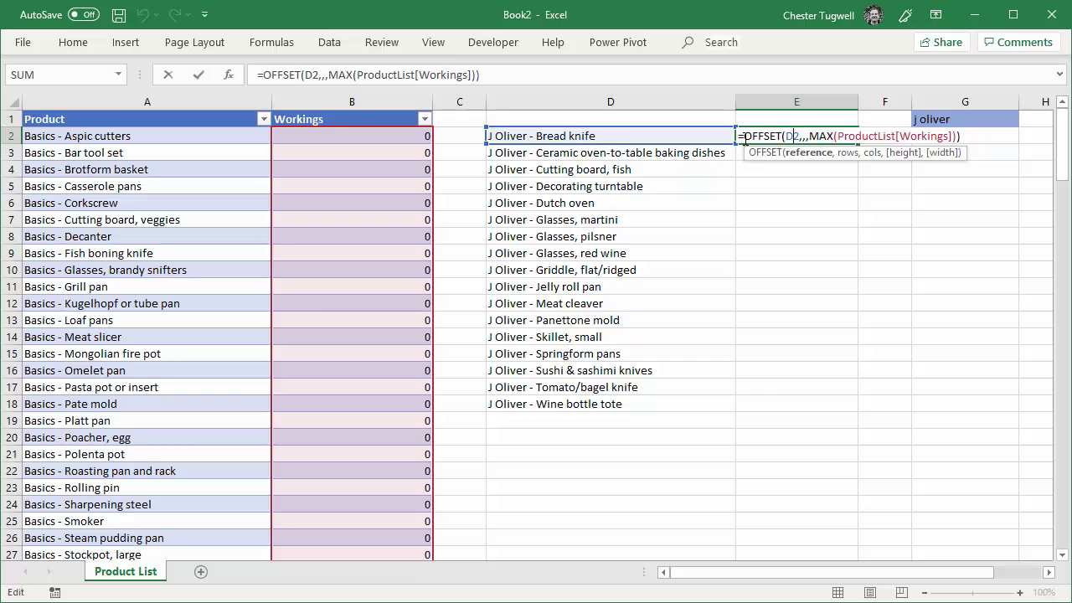
pyautogui.moveTo(740, 135); pyautogui.dragTo(963, 156)
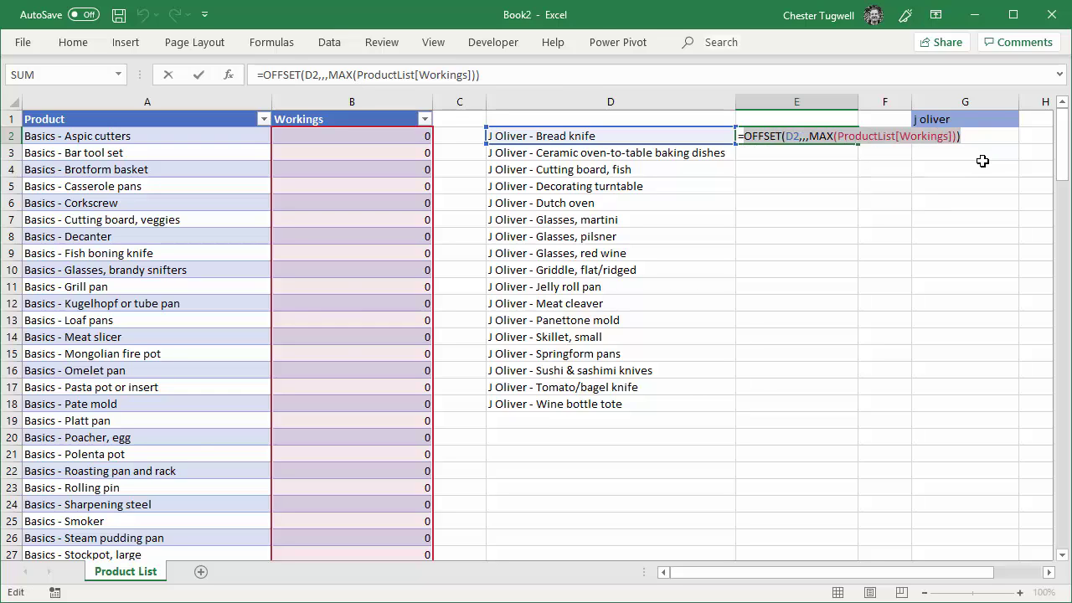
pyautogui.press('F9')
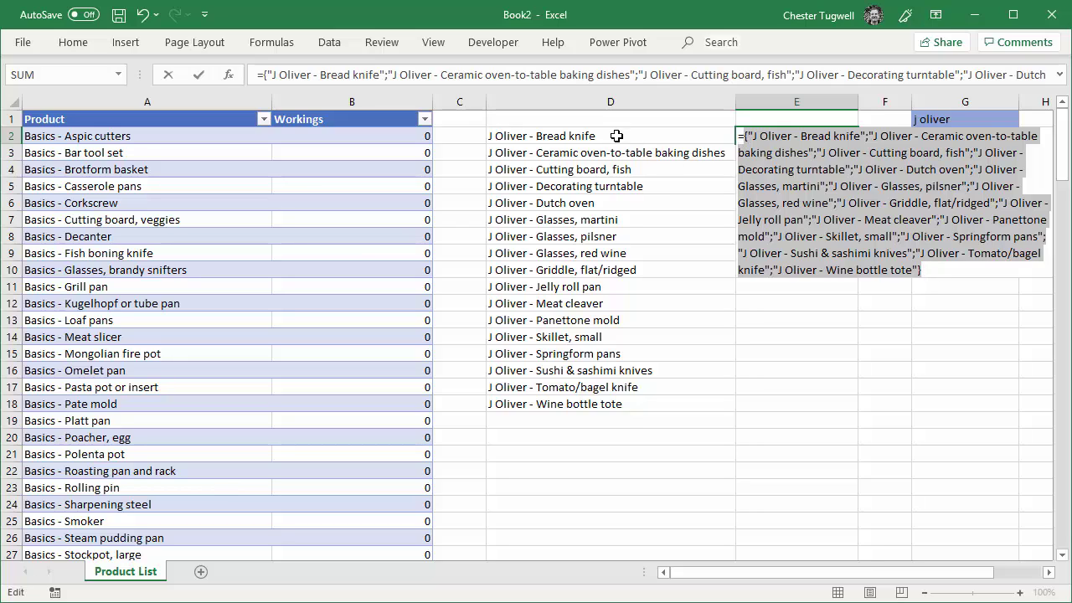
pyautogui.hotkey('ctrl', 'z')
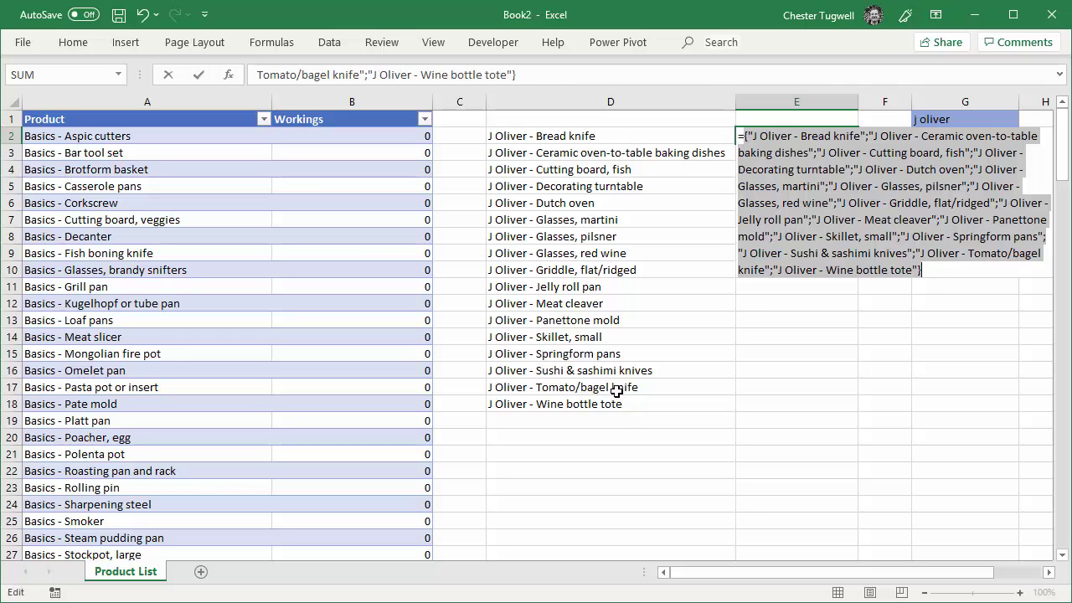
pyautogui.press('Return')
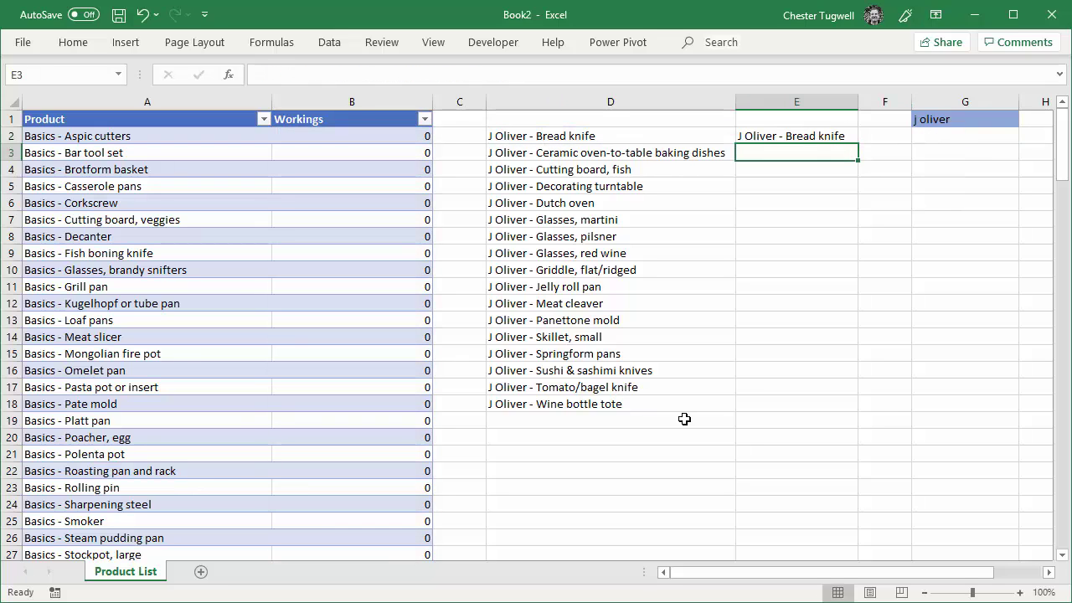
# - Set the search term in G1 to "kni"
pyautogui.click(955, 120)
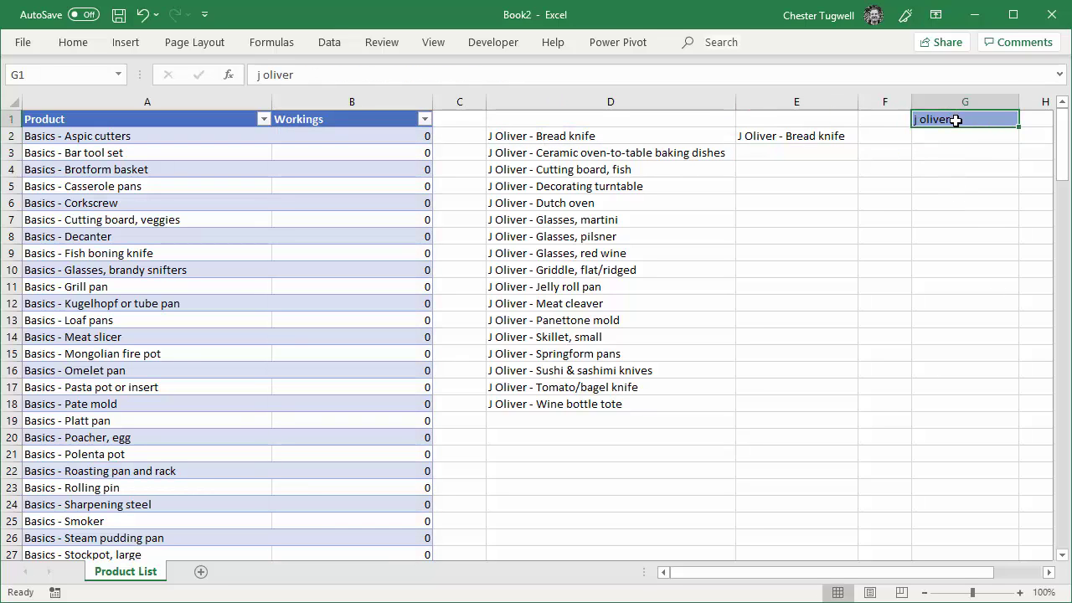
pyautogui.write('kni')
pyautogui.press('Return')
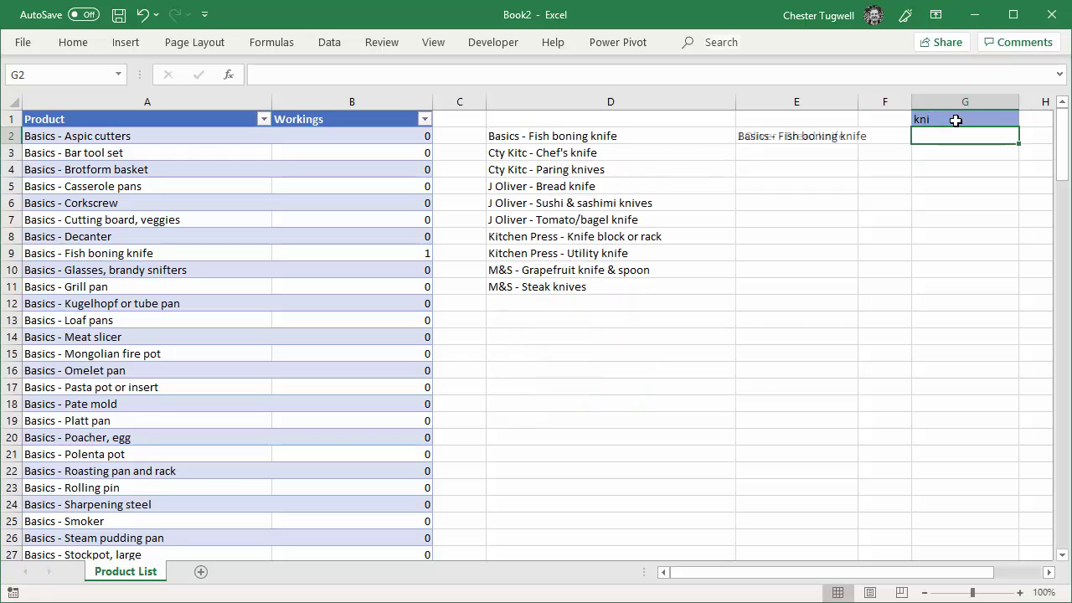
# - Evaluate the full OFFSET formula in E2 for the "kni" search to examine the returned array, and restore the formula
pyautogui.click(834, 134)
pyautogui.doubleClick(738, 136)
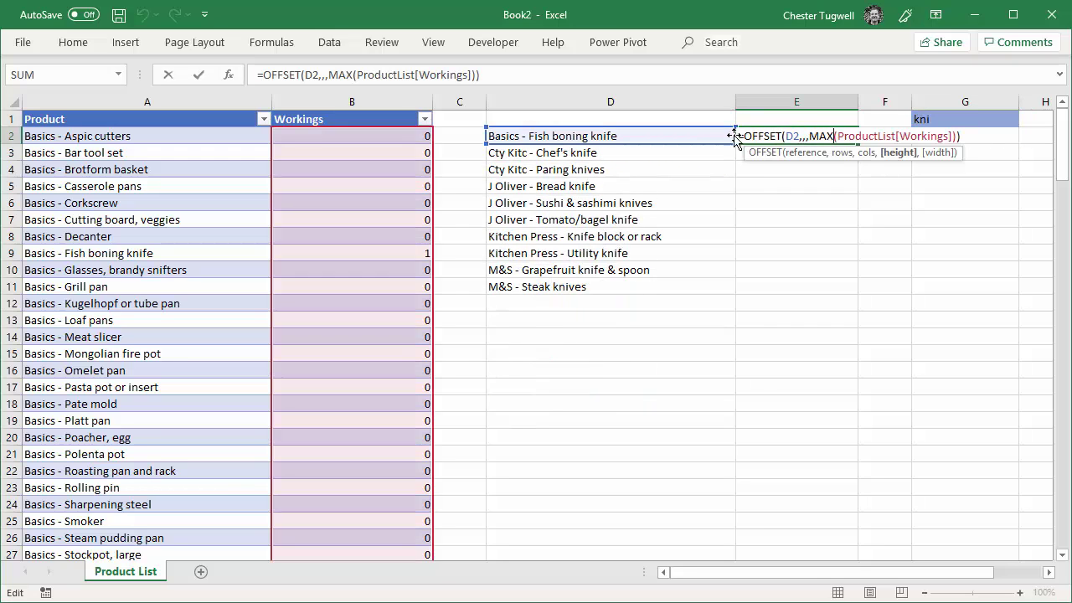
pyautogui.moveTo(739, 136); pyautogui.dragTo(1020, 149)
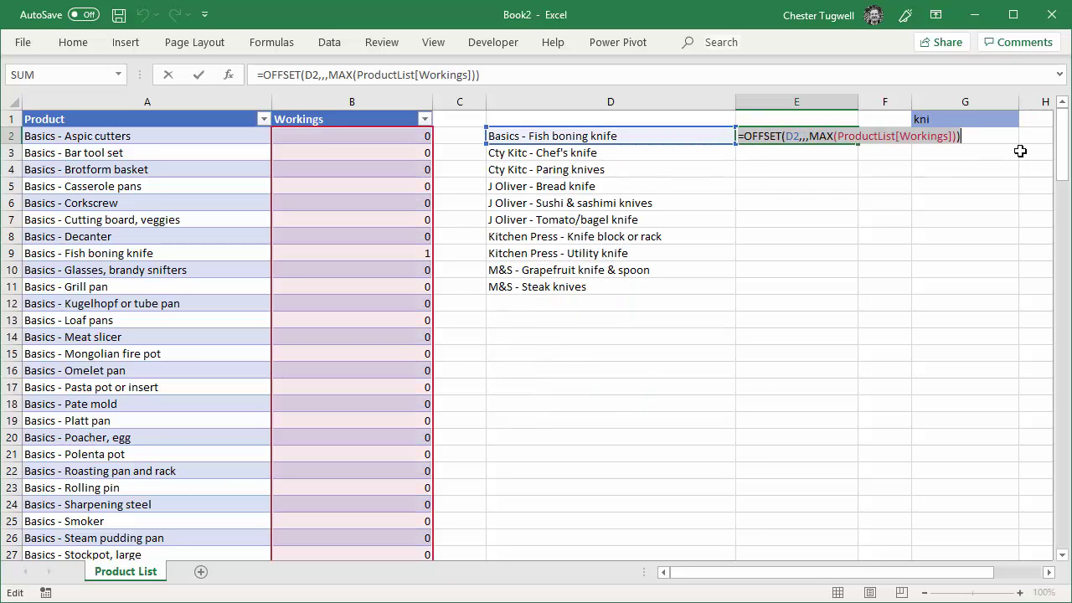
pyautogui.press('F9')
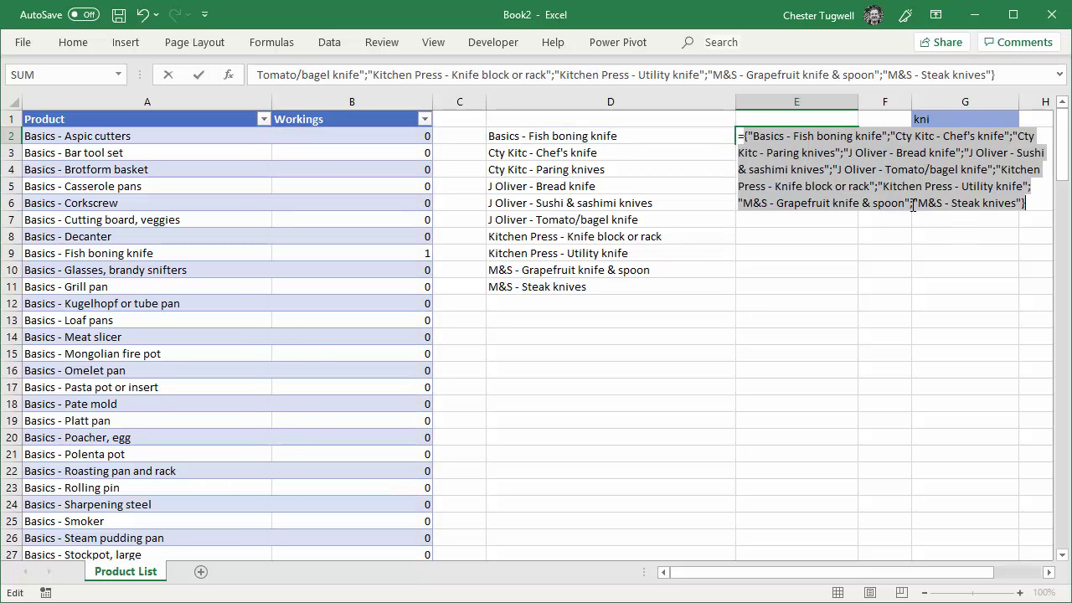
pyautogui.hotkey('ctrl', 'z')
pyautogui.press('Return')
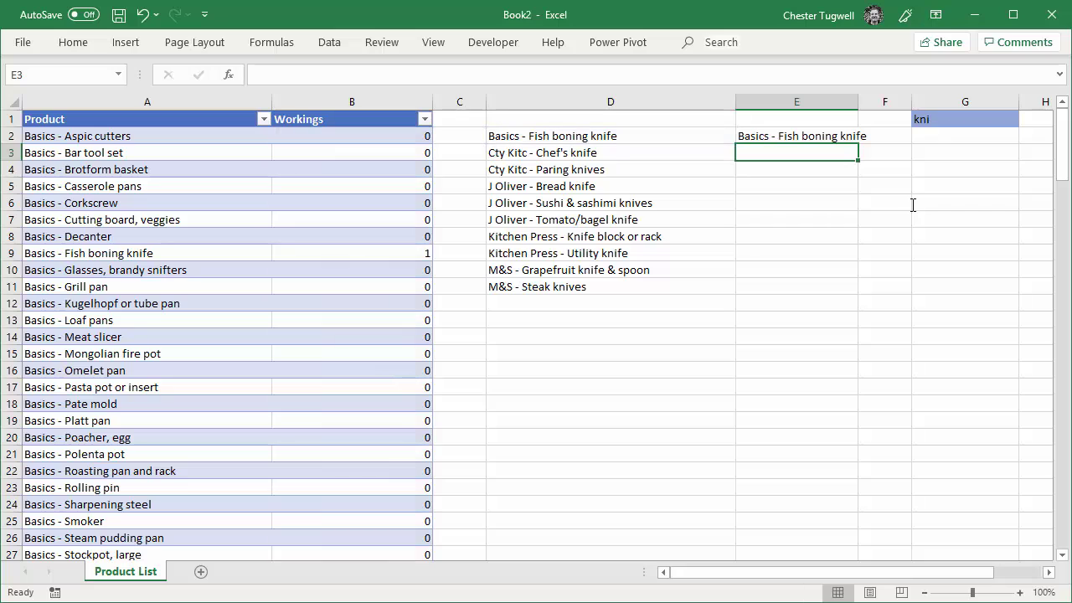
# - Widen column E so the product name returned in E2 fits inside the cell
pyautogui.click(788, 132)
pyautogui.moveTo(857, 102); pyautogui.dragTo(894, 104)
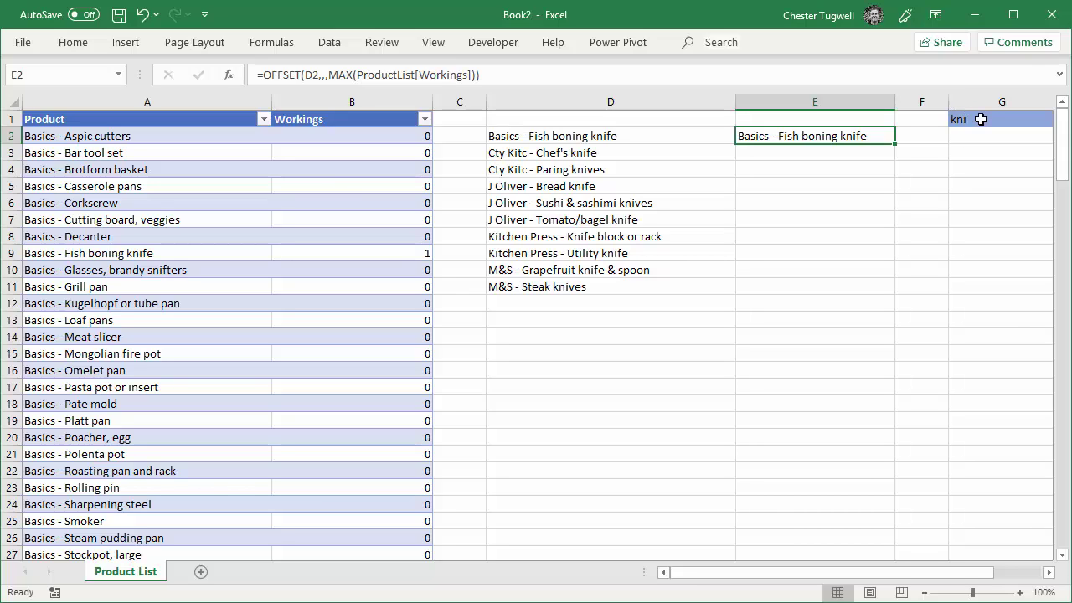
pyautogui.press('Return')
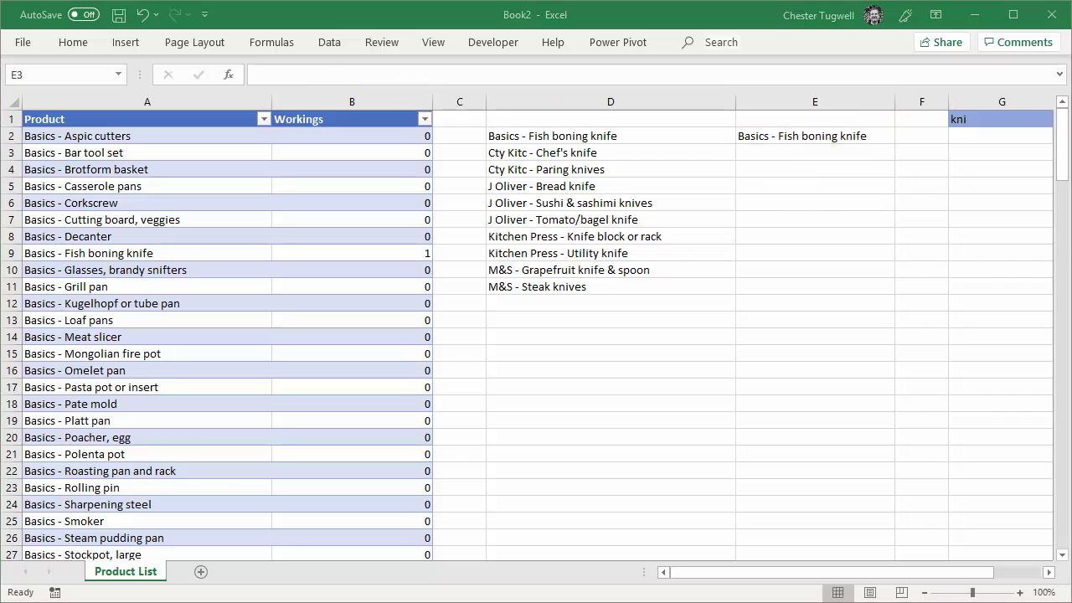
# - Make the D2 reference in the E2 OFFSET formula absolute ($D$2) and copy the whole formula text
pyautogui.doubleClick(804, 139)
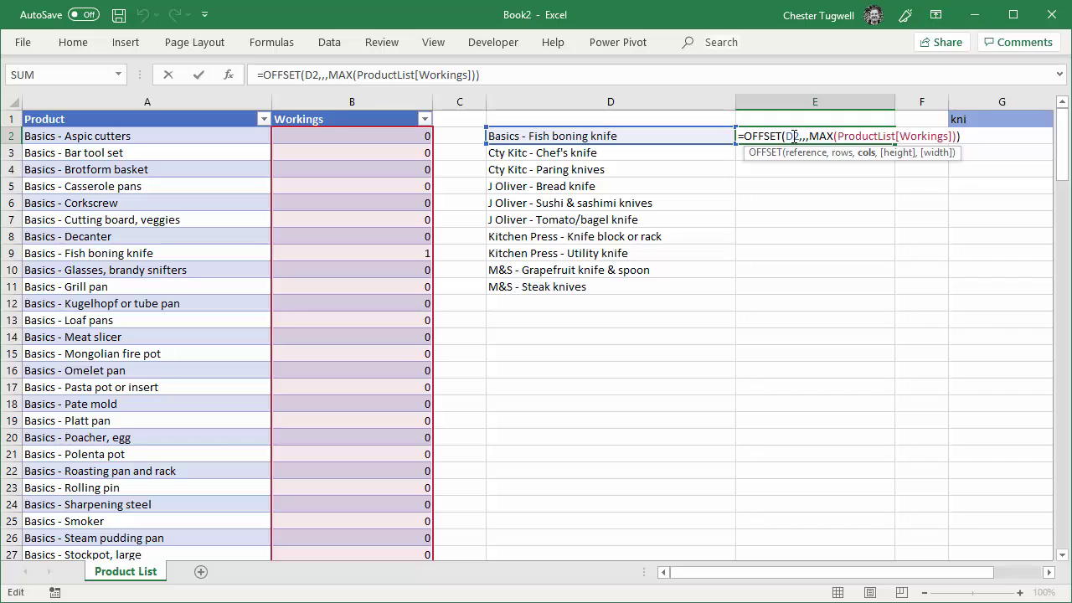
pyautogui.click(794, 137)
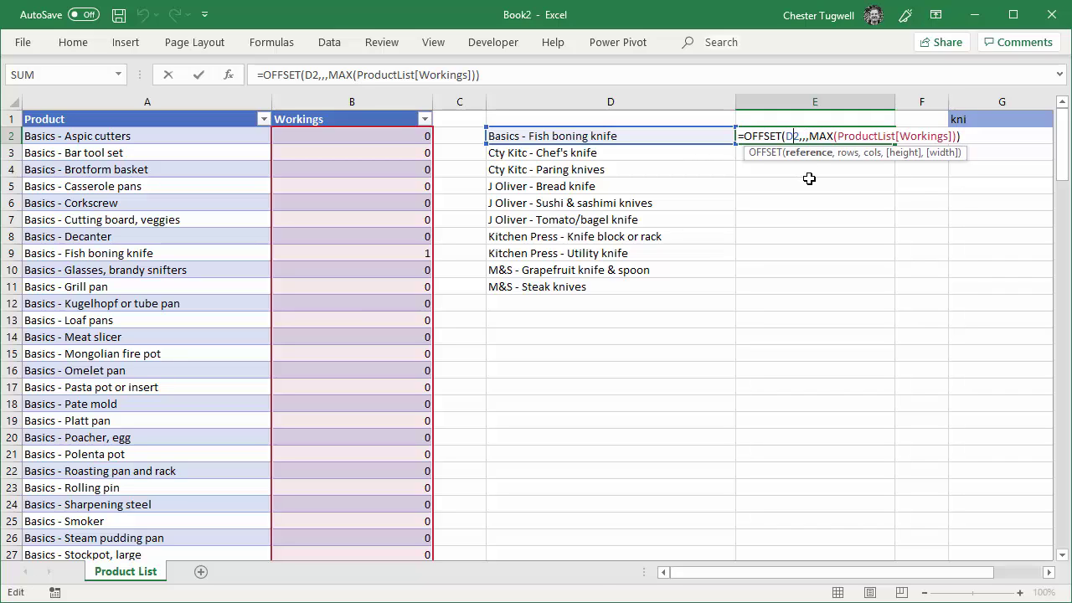
pyautogui.press('F4')
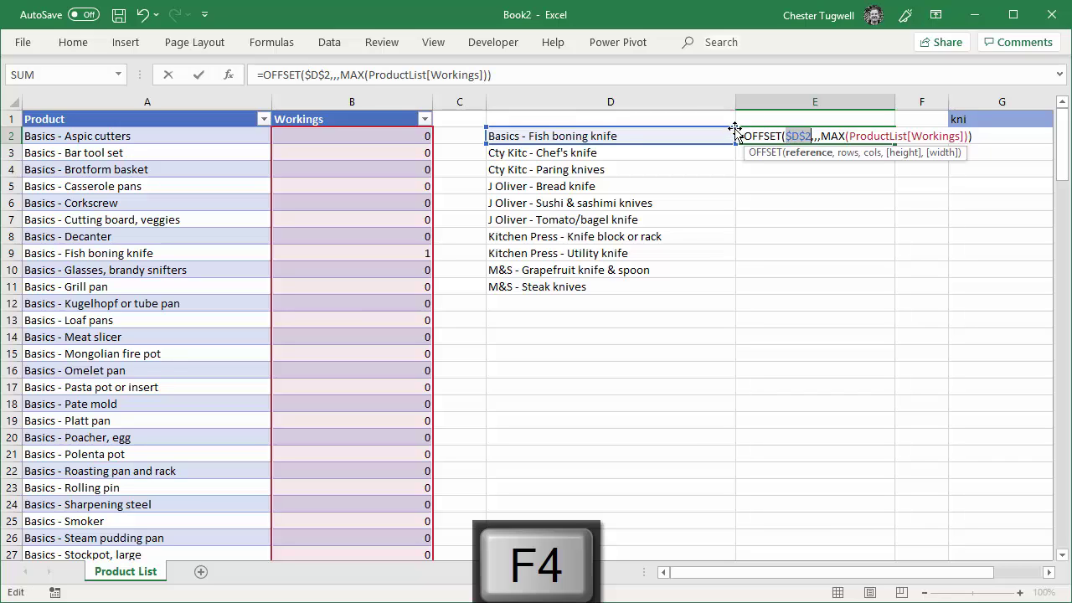
pyautogui.moveTo(739, 136); pyautogui.dragTo(1021, 154)
pyautogui.hotkey('ctrl', 'c')
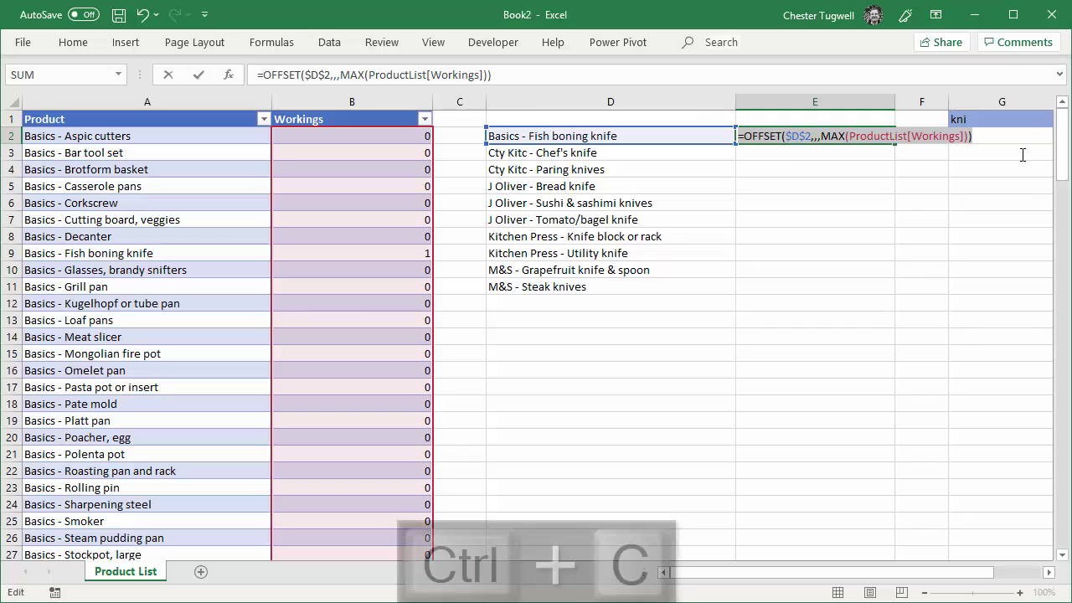
pyautogui.press('Return')
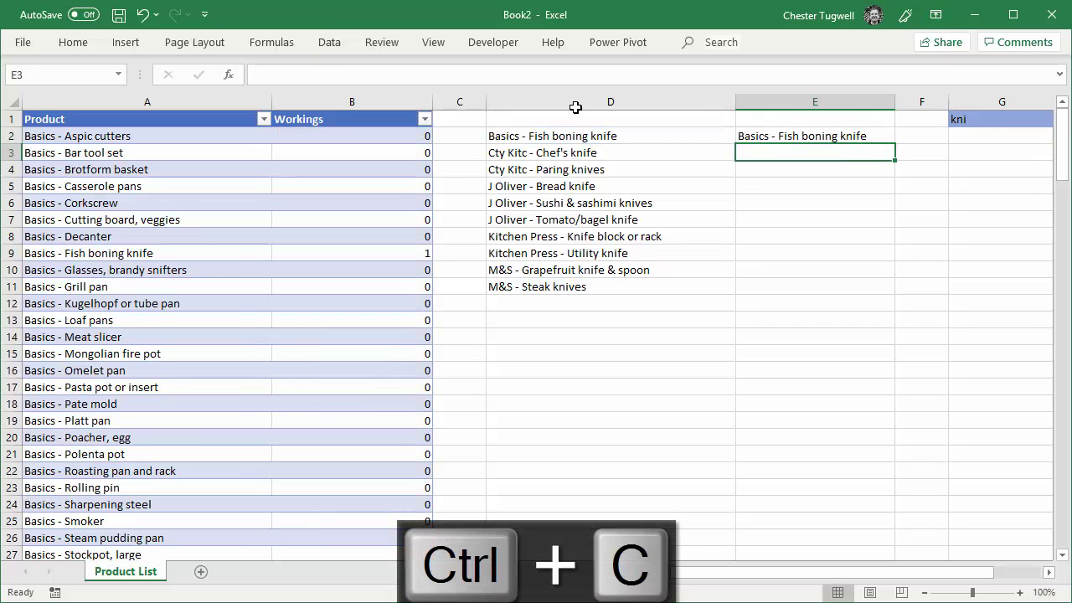
# - Define a new name DropDown that refers to the copied formula =OFFSET($D$2,,,MAX(ProductList[Workings]))
pyautogui.click(270, 47)
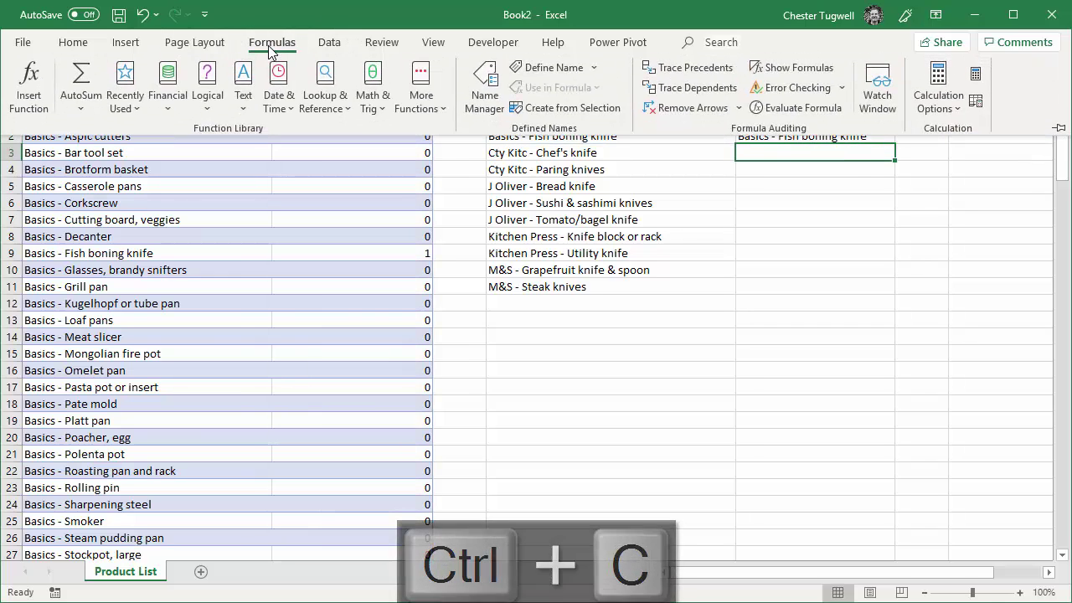
pyautogui.click(490, 97)
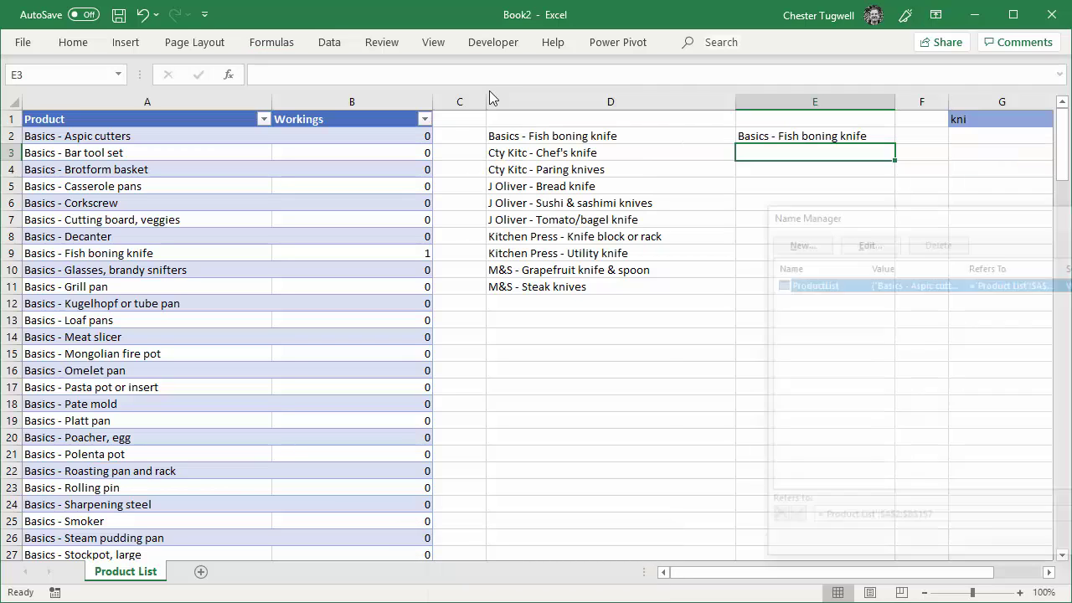
pyautogui.moveTo(654, 188); pyautogui.dragTo(628, 181)
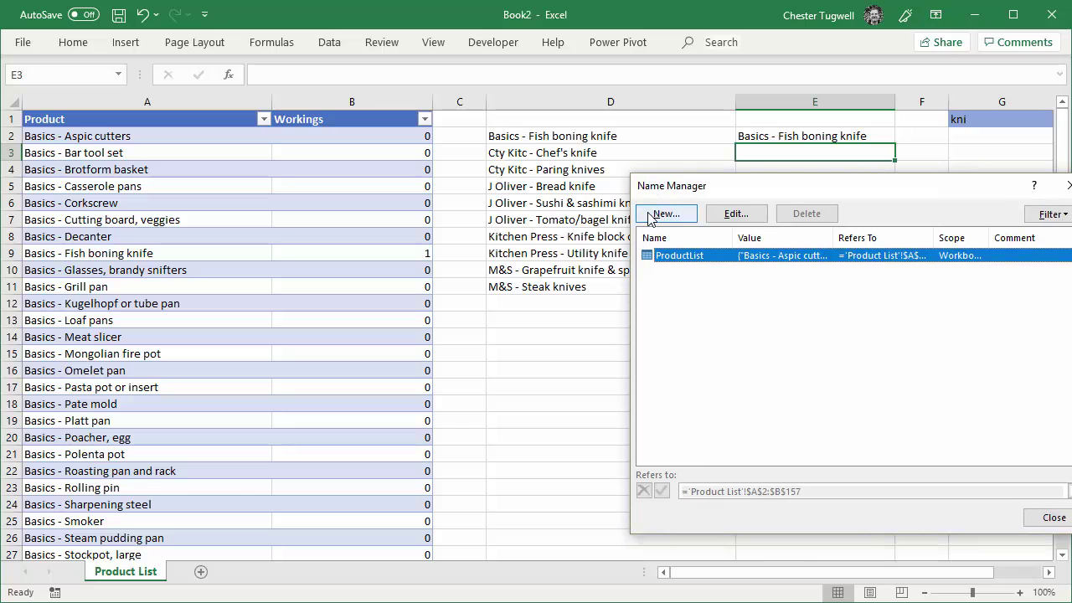
pyautogui.click(654, 215)
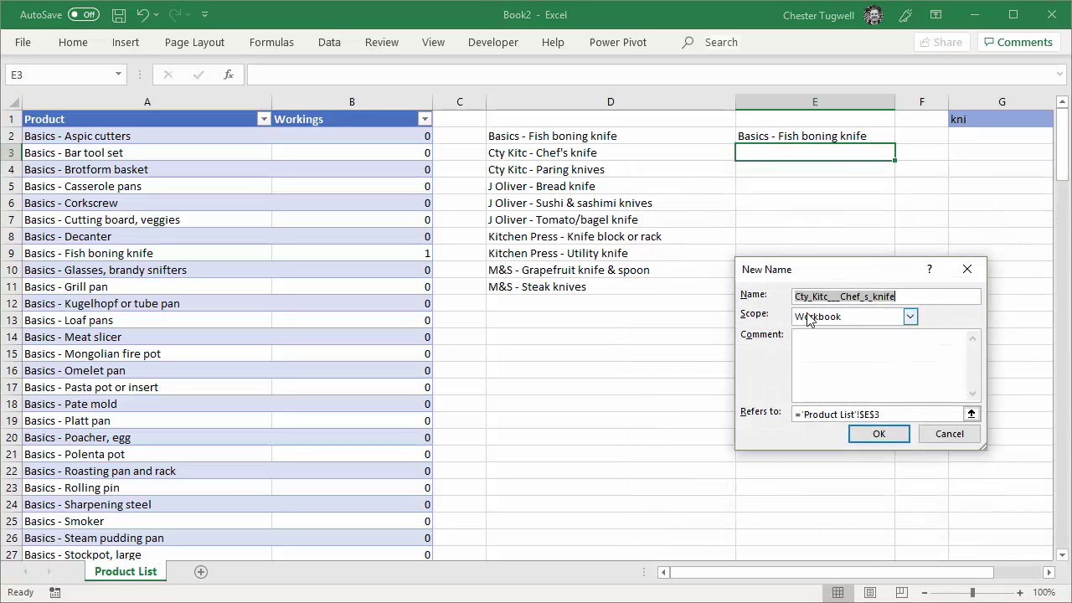
pyautogui.write('DropDown')
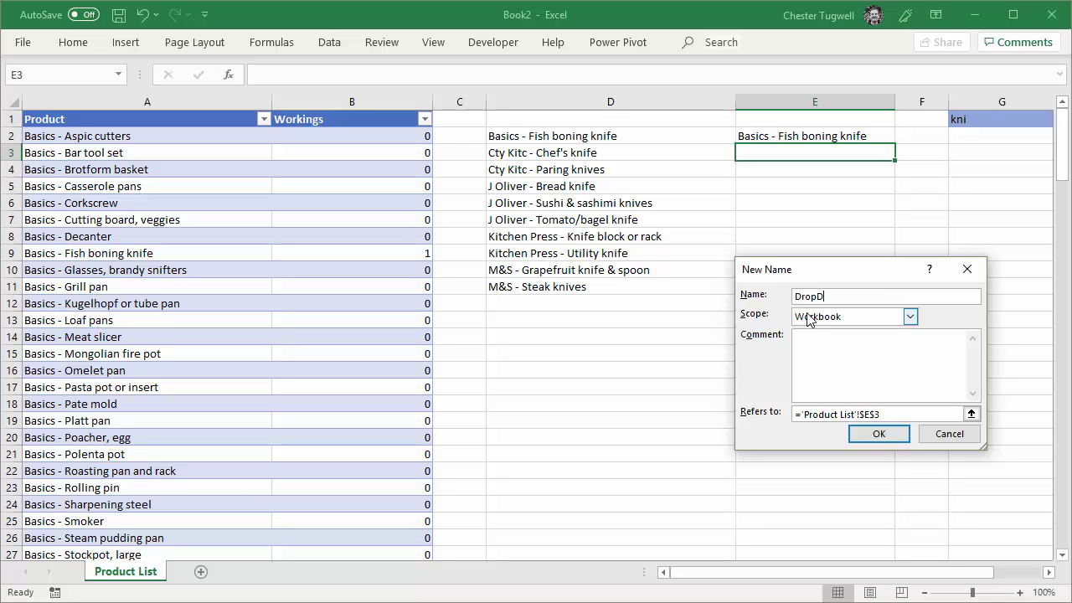
pyautogui.click(887, 414)
pyautogui.hotkey('ctrl', 'v')
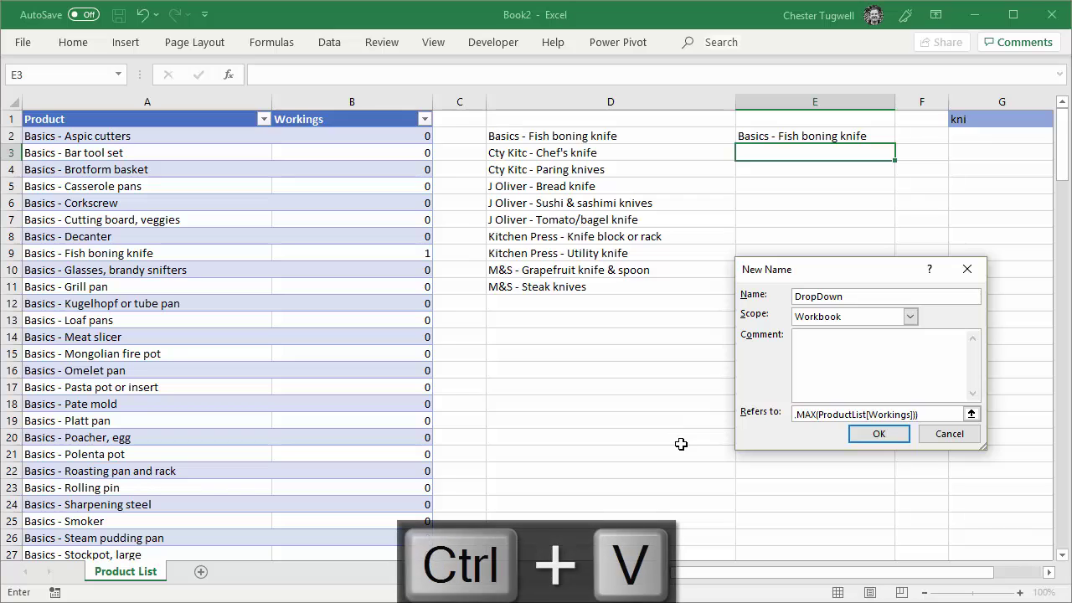
pyautogui.click(873, 434)
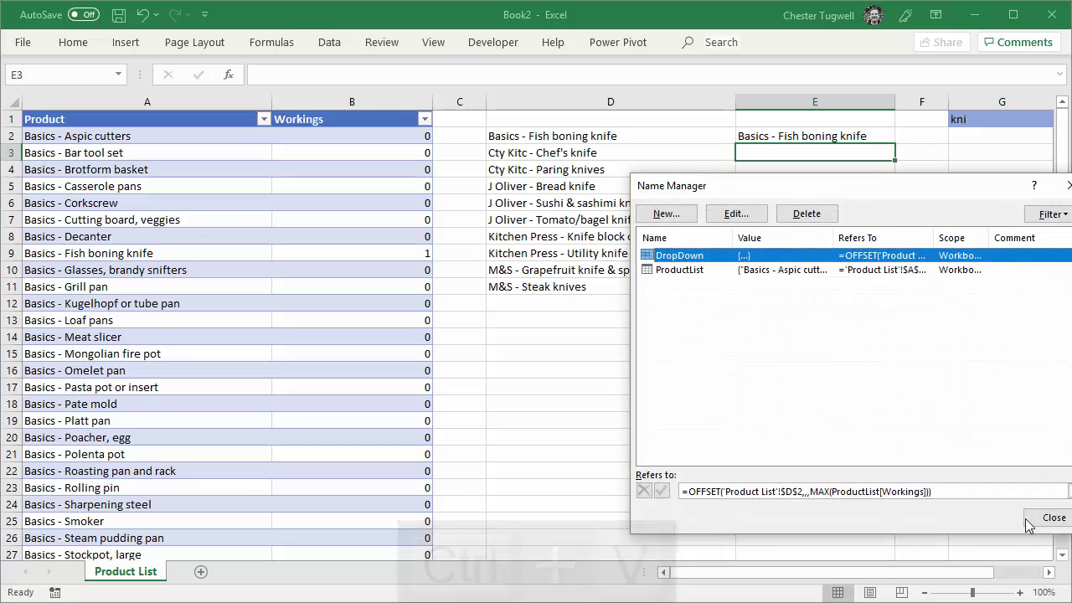
pyautogui.click(1044, 515)
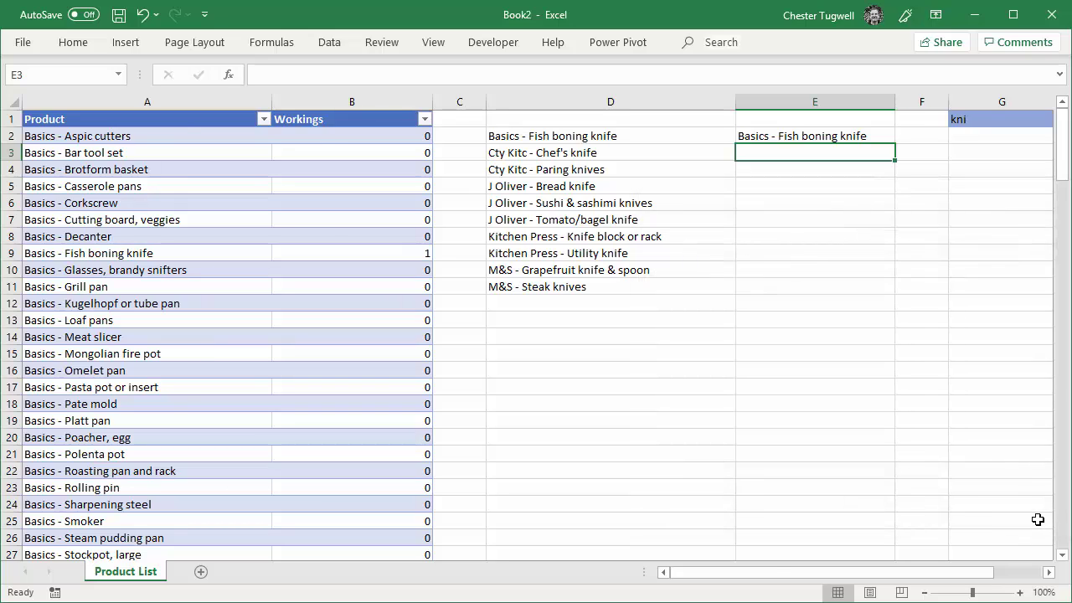
# - Widen column G slightly to give the search cell G1 more room
pyautogui.hscroll(1, 1037, 519)
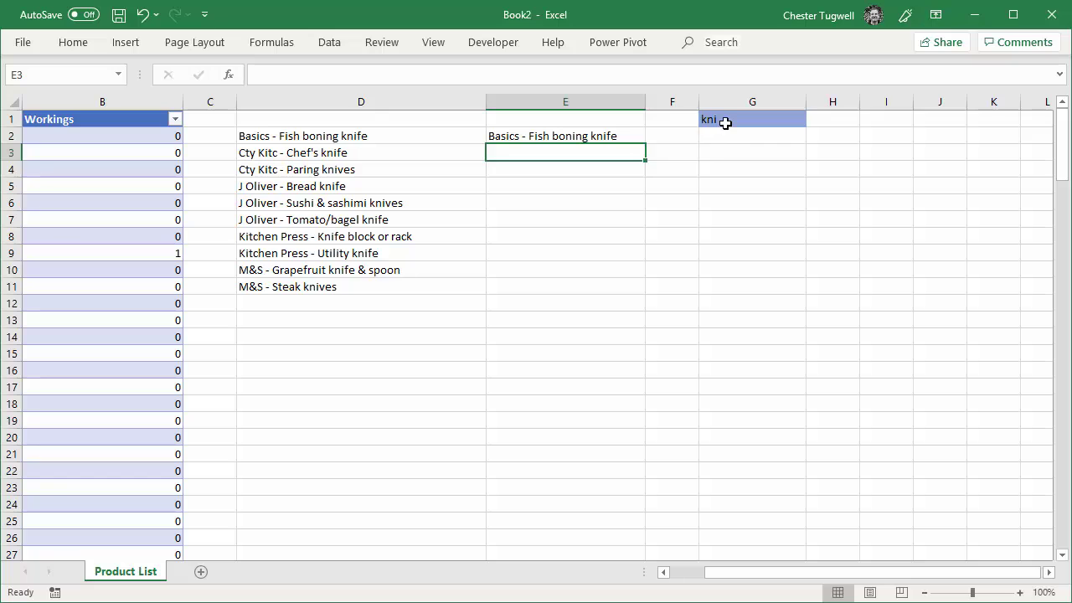
pyautogui.click(728, 121)
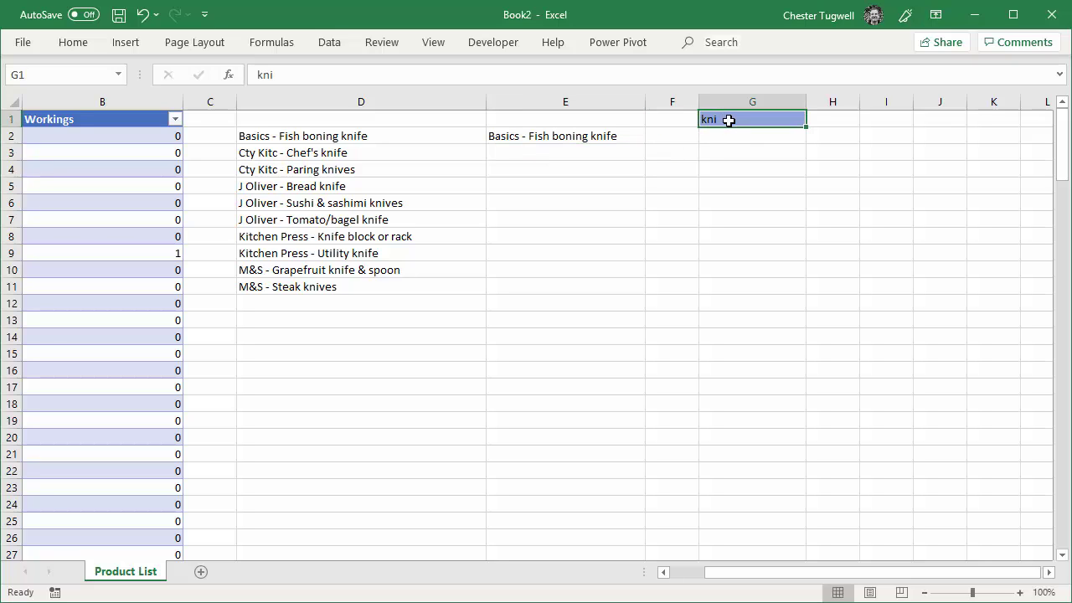
pyautogui.moveTo(806, 106); pyautogui.dragTo(827, 107)
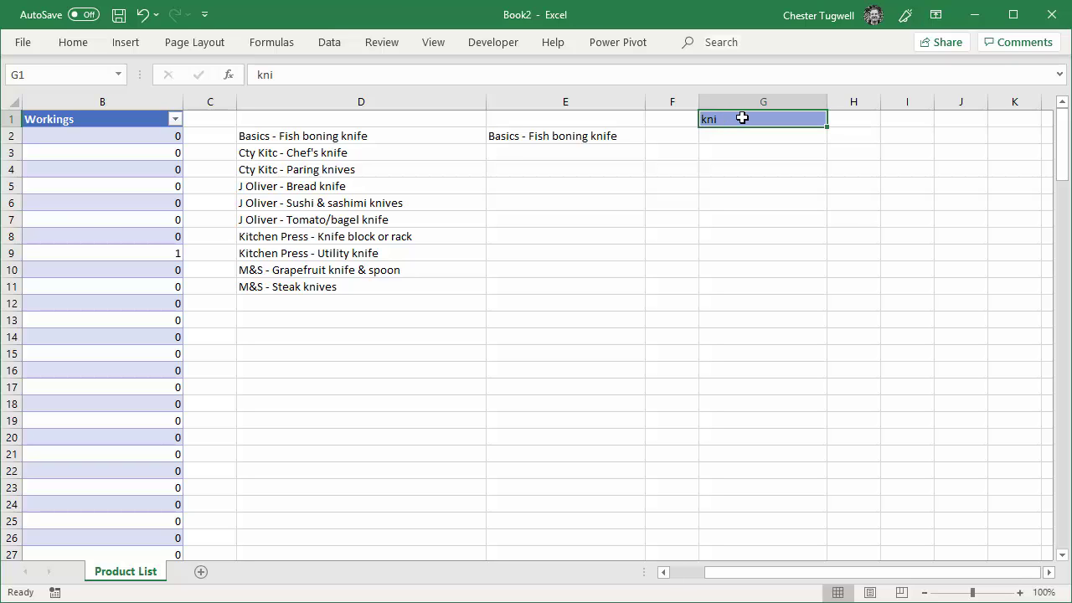
# - Set up data validation on G1 that allows a List, with the defined name =DropDown as its source
pyautogui.click(339, 42)
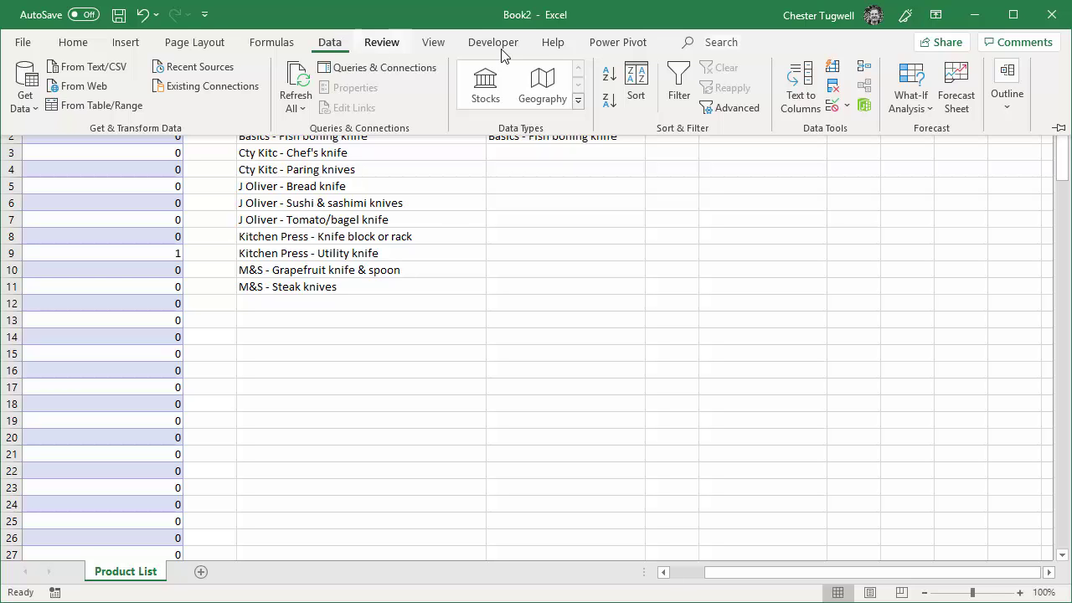
pyautogui.click(831, 91)
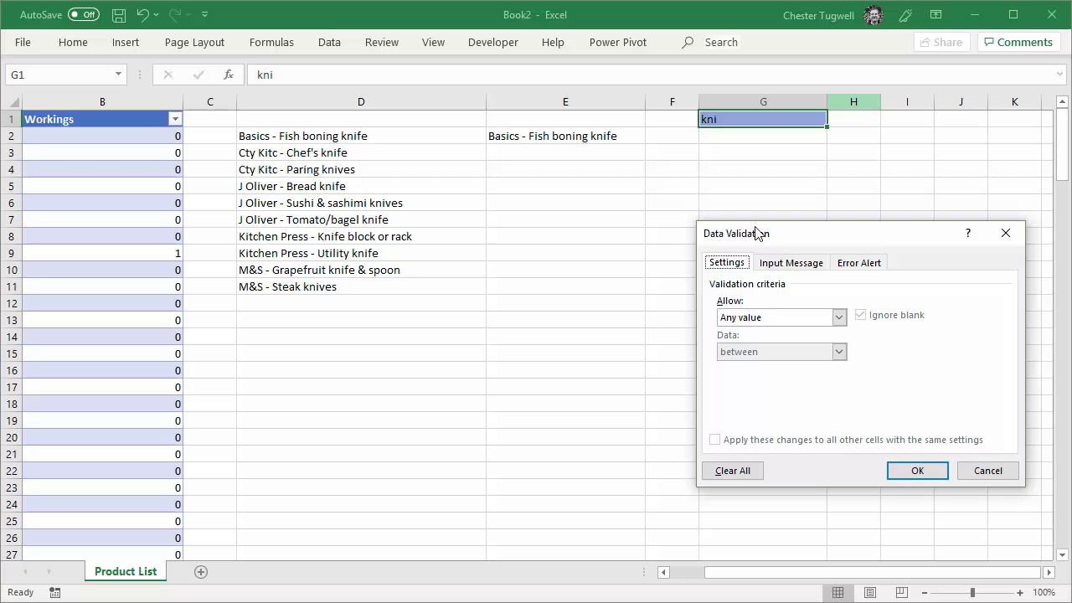
pyautogui.moveTo(755, 233); pyautogui.dragTo(414, 175)
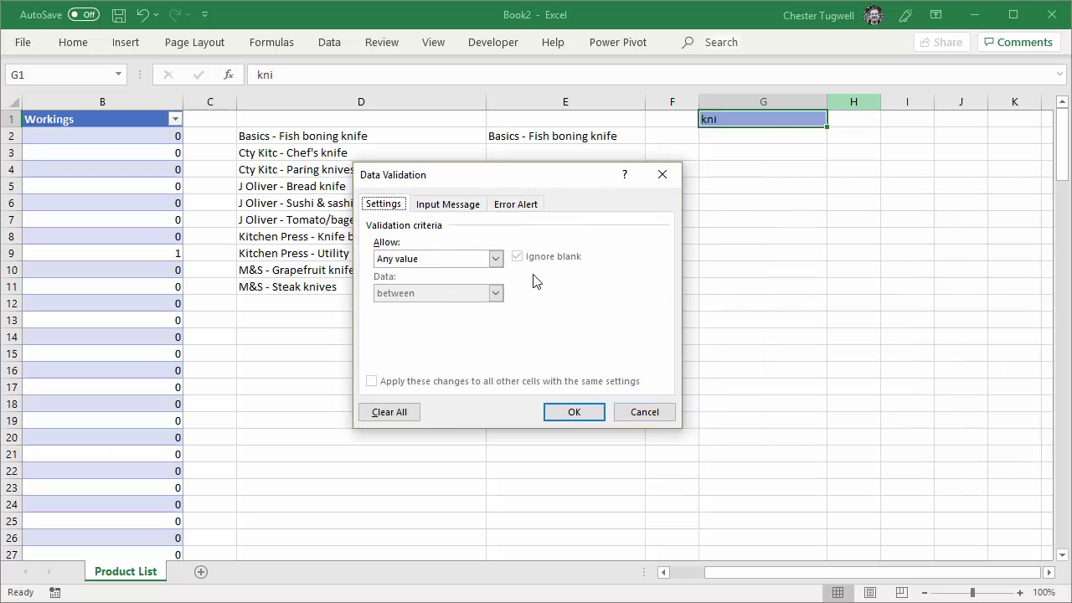
pyautogui.click(495, 258)
pyautogui.click(389, 307)
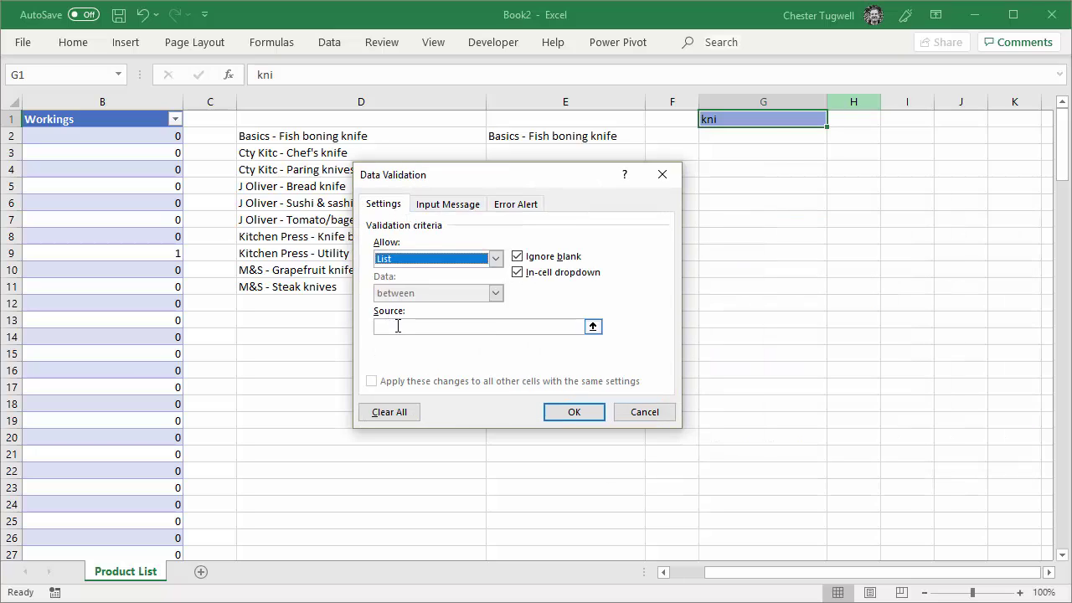
pyautogui.click(398, 326)
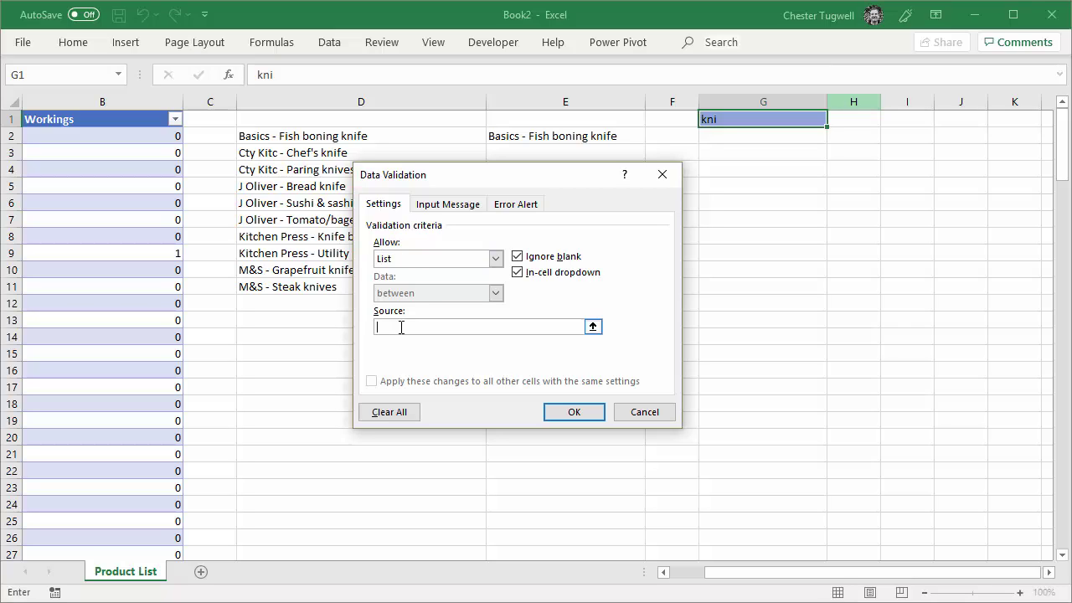
pyautogui.press('F3')
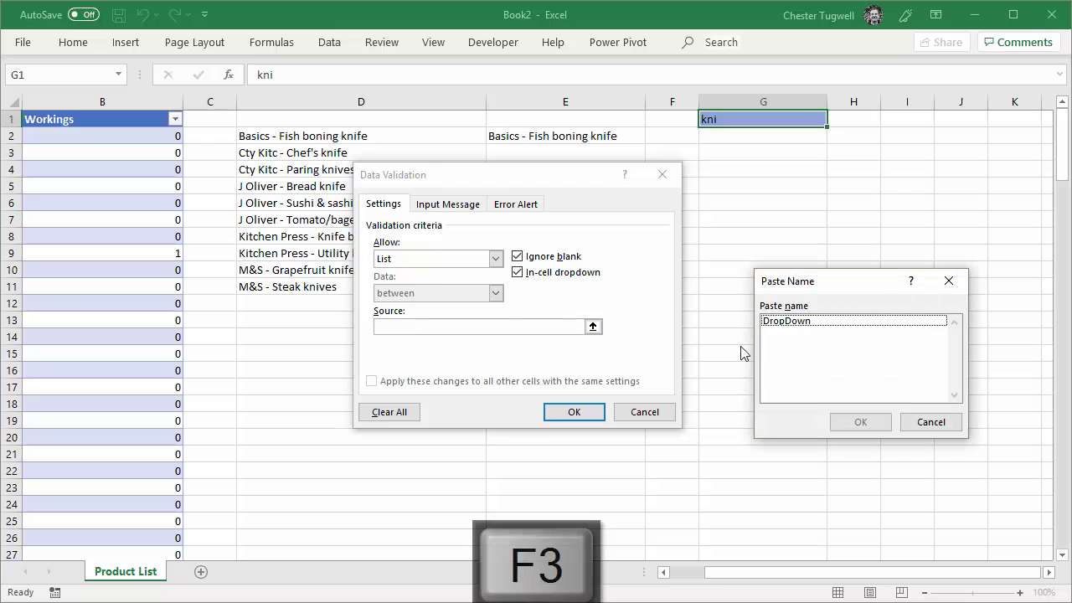
pyautogui.click(776, 323)
pyautogui.moveTo(793, 286); pyautogui.dragTo(661, 259)
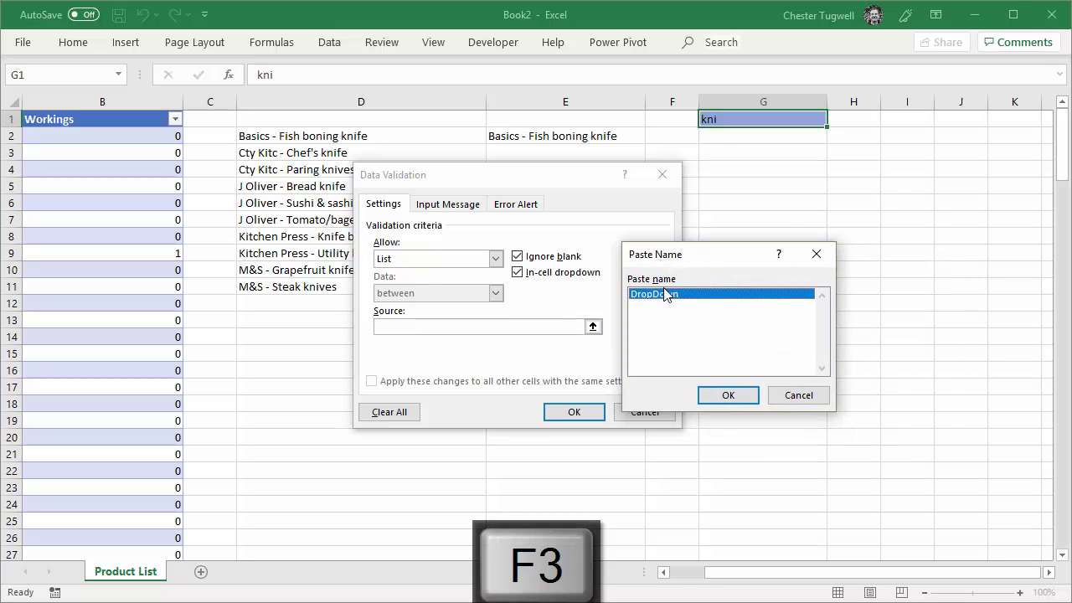
pyautogui.click(728, 400)
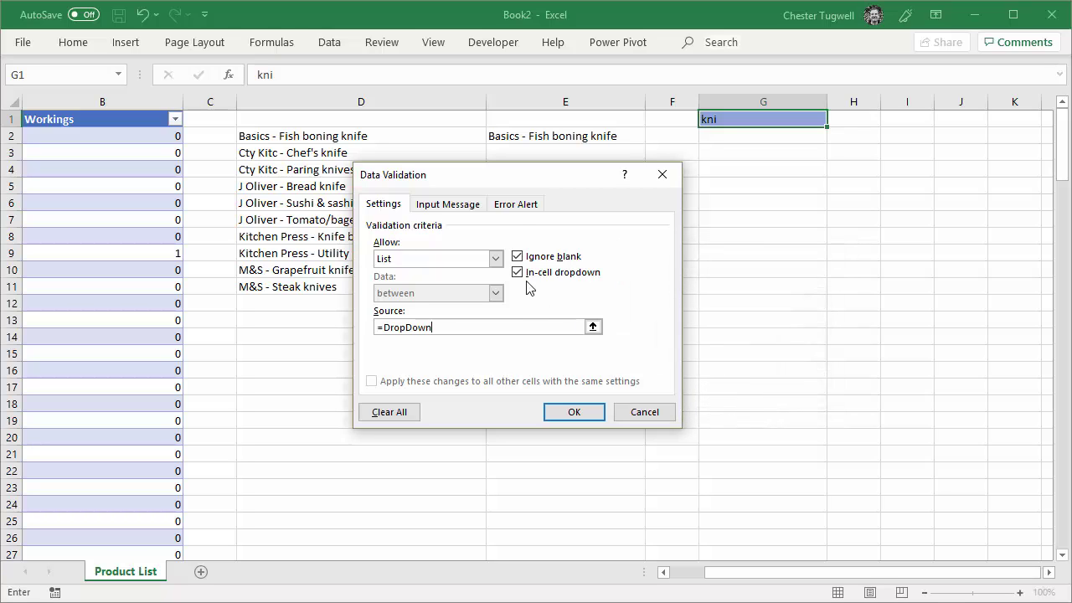
# - Turn off the error alert for invalid data in G1's validation and apply the validation settings
pyautogui.click(512, 204)
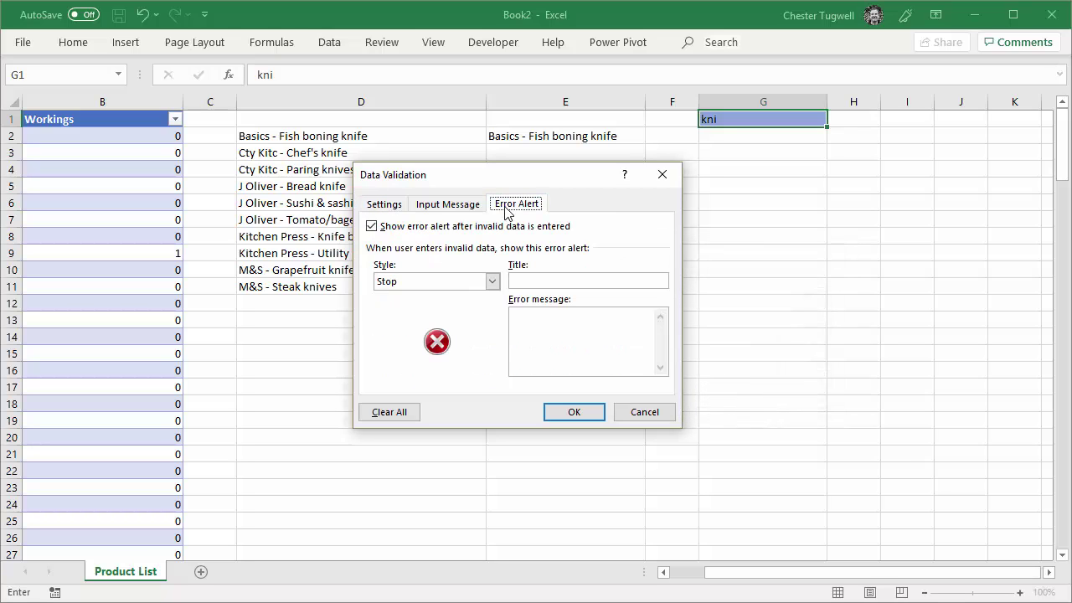
pyautogui.click(372, 227)
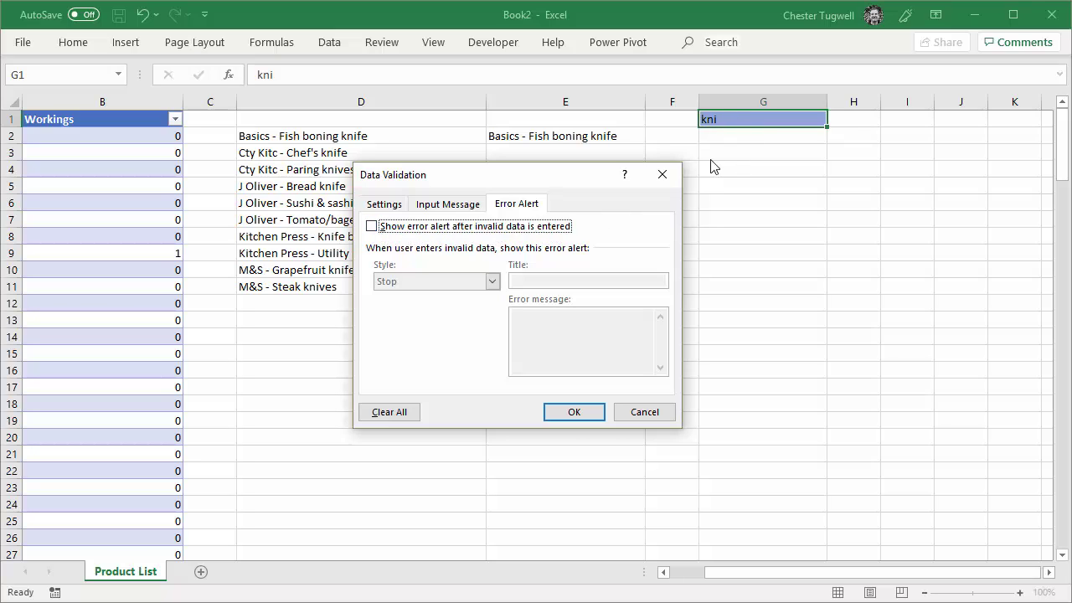
pyautogui.click(573, 413)
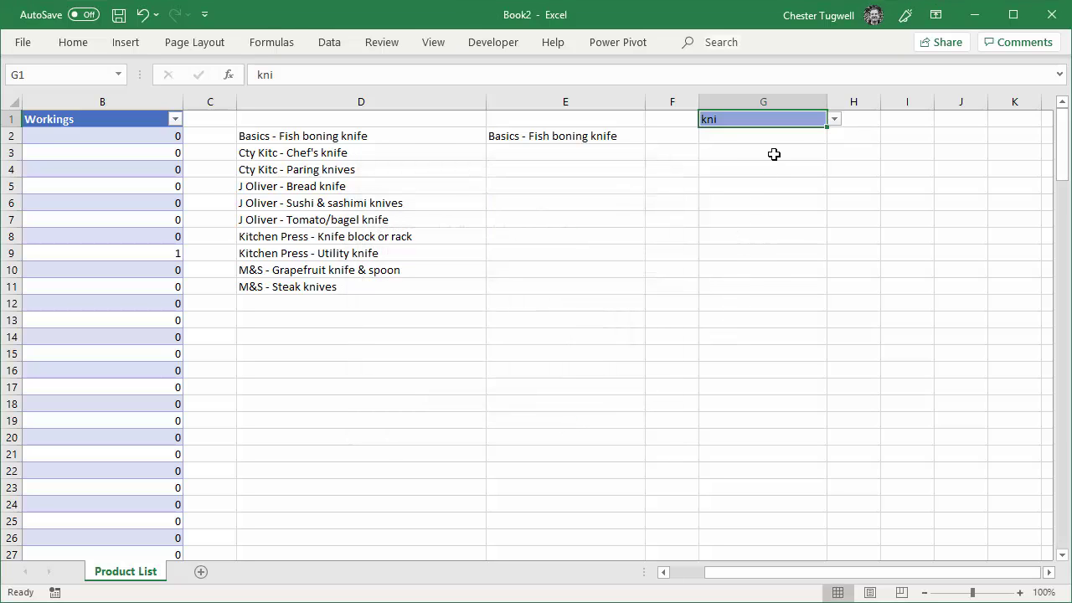
# - Open the drop-down list in G1 and browse the products offered for the search text kni
pyautogui.click(834, 121)
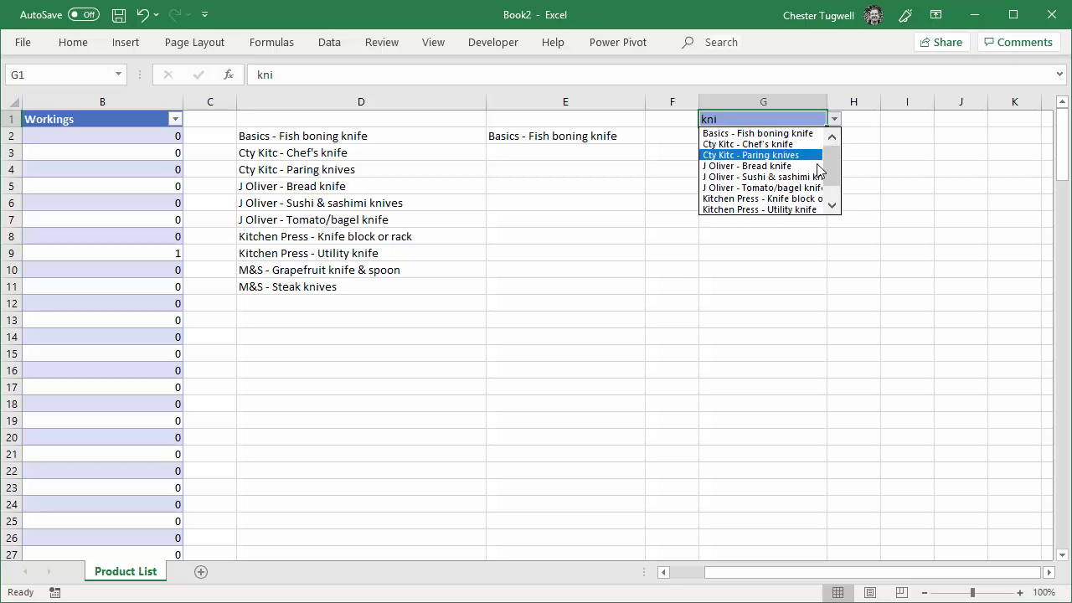
pyautogui.moveTo(830, 173)
pyautogui.mouseDown()
pyautogui.moveTo(831, 181)
pyautogui.moveTo(830, 154)
pyautogui.mouseUp()
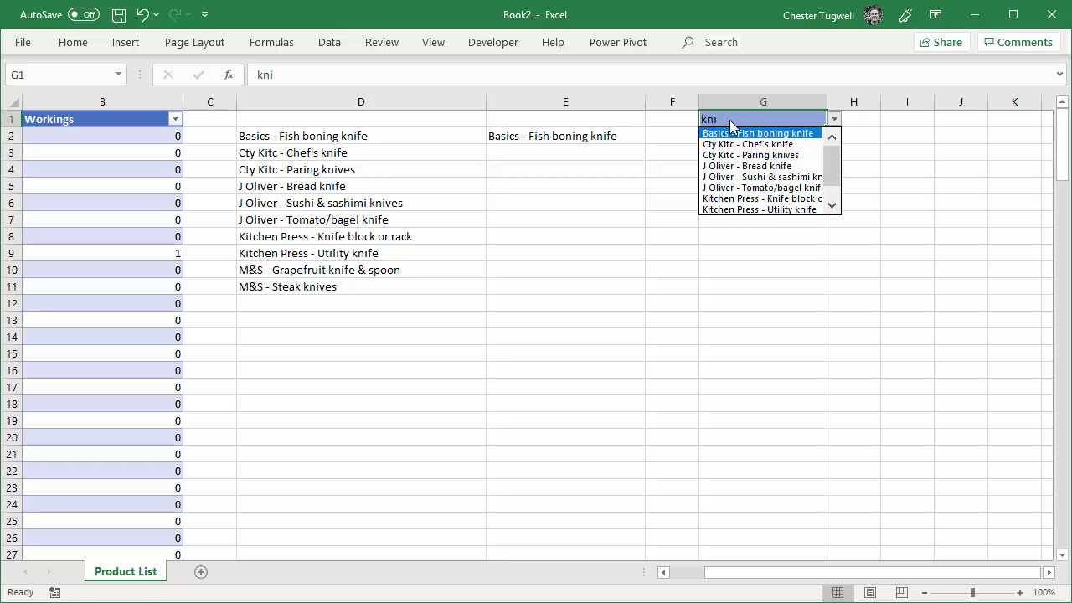
pyautogui.click(729, 119)
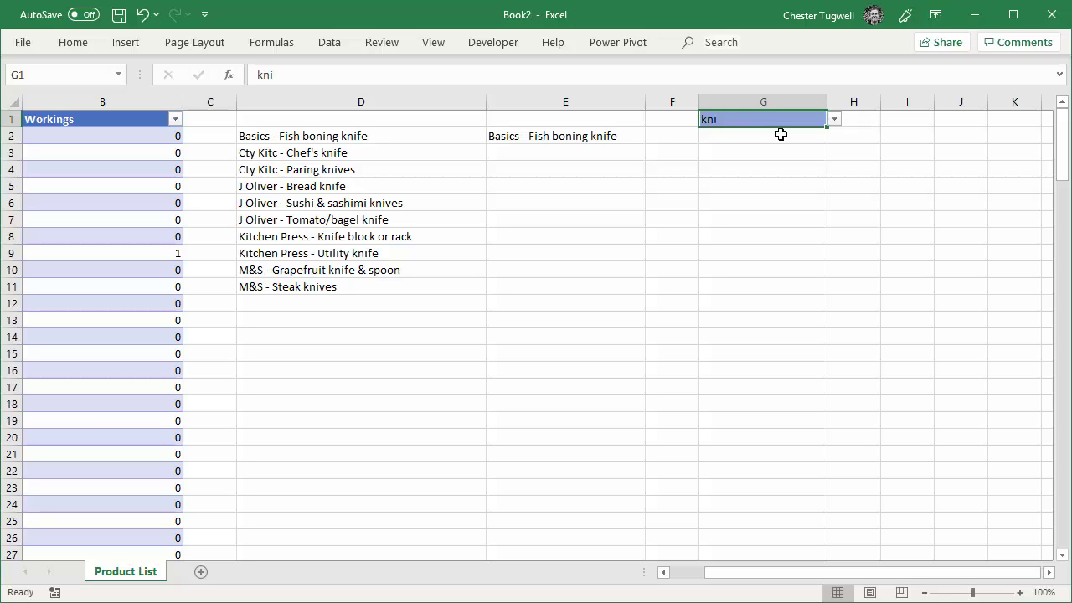
# - Search for glass in G1 and browse the matching products in its drop-down list without choosing one
pyautogui.write('glass')
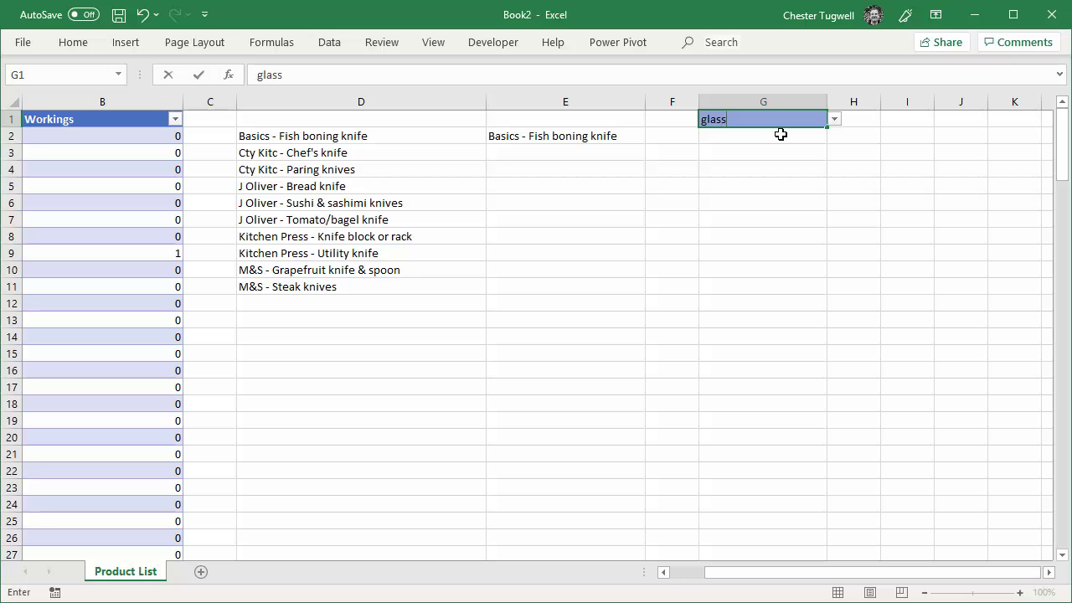
pyautogui.click(834, 121)
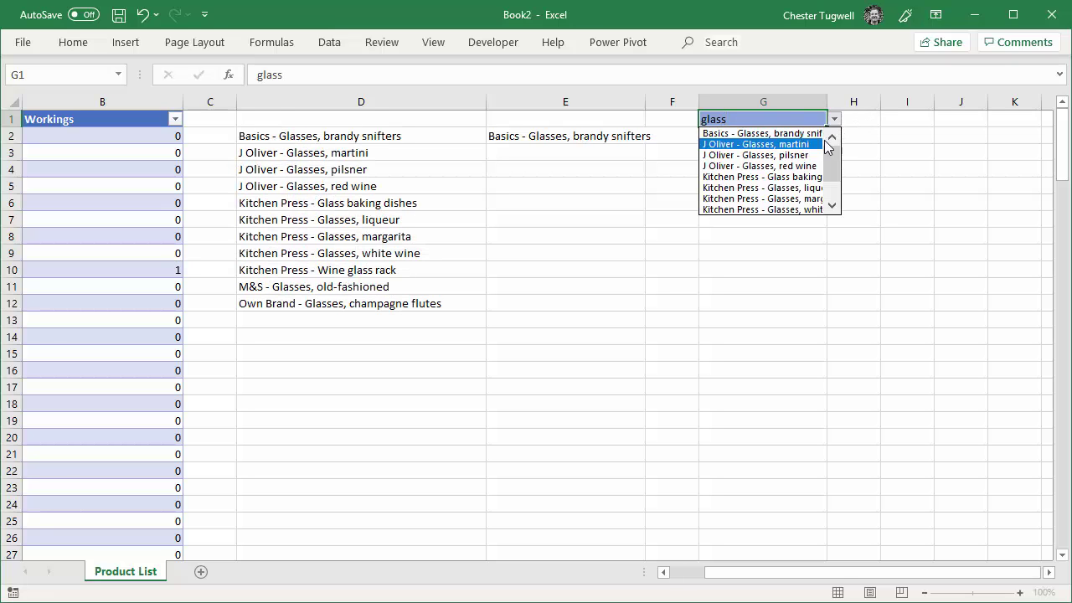
pyautogui.moveTo(834, 168); pyautogui.dragTo(842, 143)
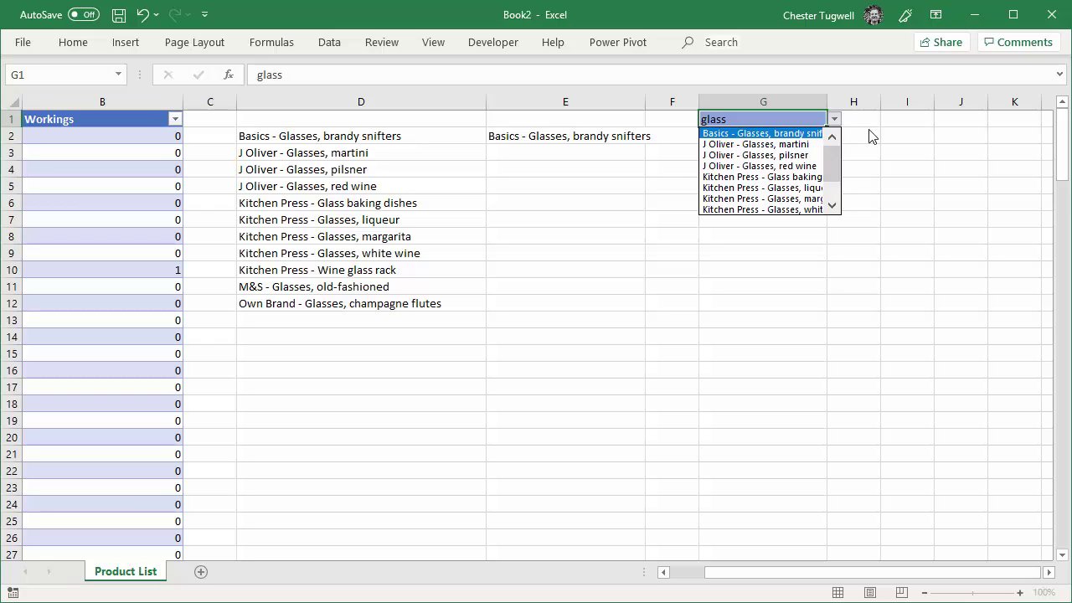
pyautogui.press('Escape')
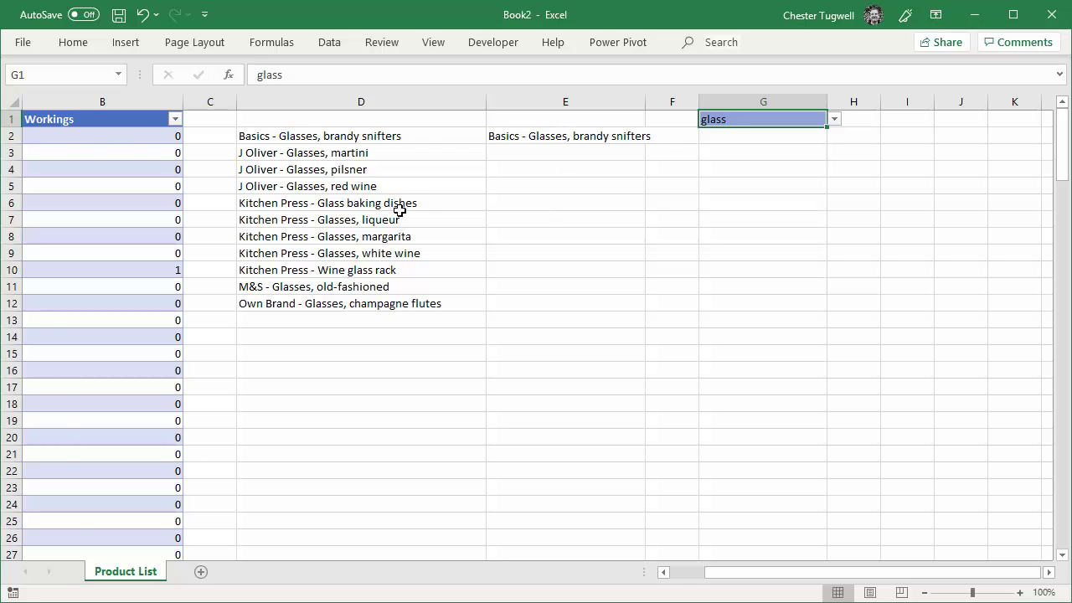
# - Delete the leftover OFFSET formula from E2 and return to the search cell G1
pyautogui.click(565, 139)
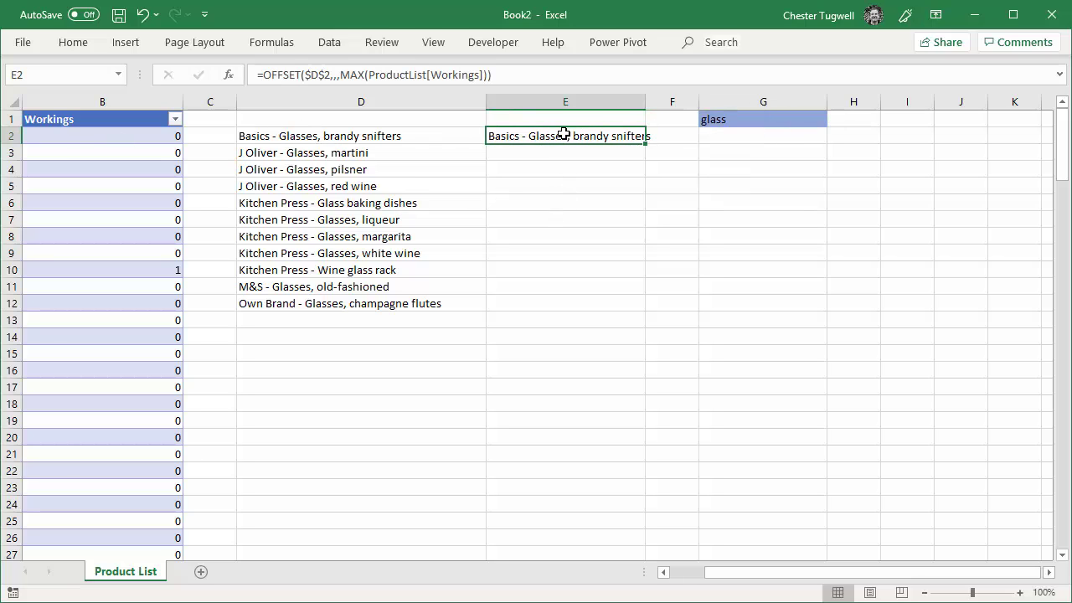
pyautogui.press('Delete')
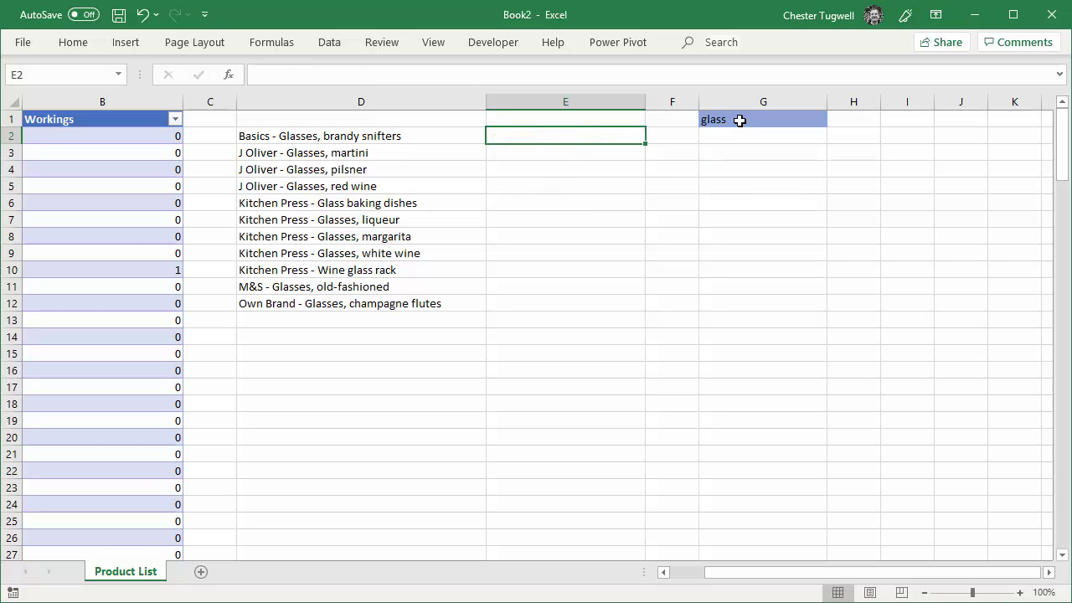
pyautogui.click(741, 120)
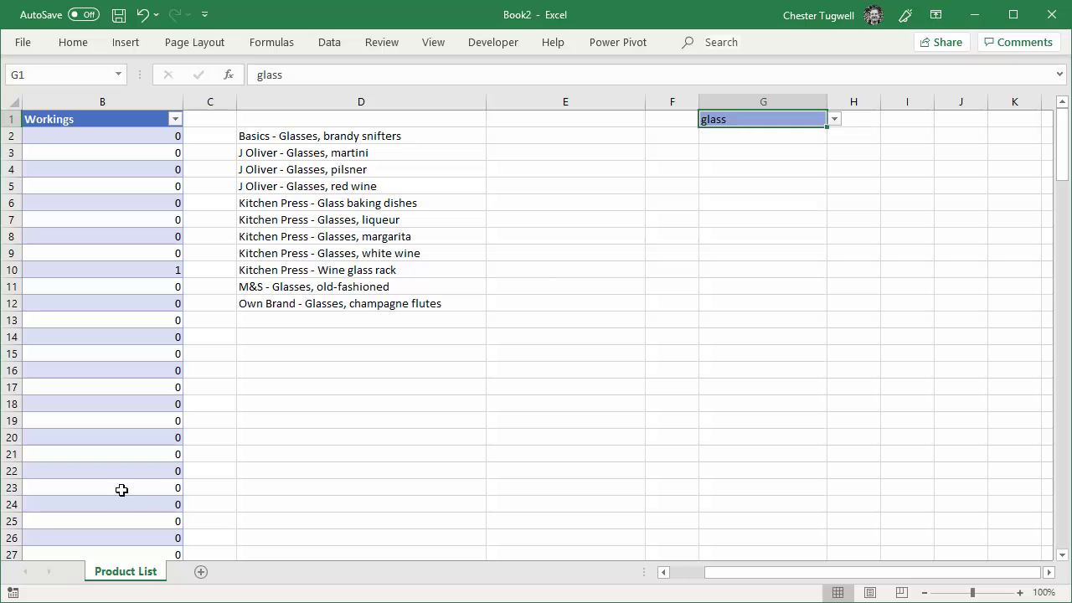
# - Add a new worksheet and rename it Drop Down List
pyautogui.click(200, 572)
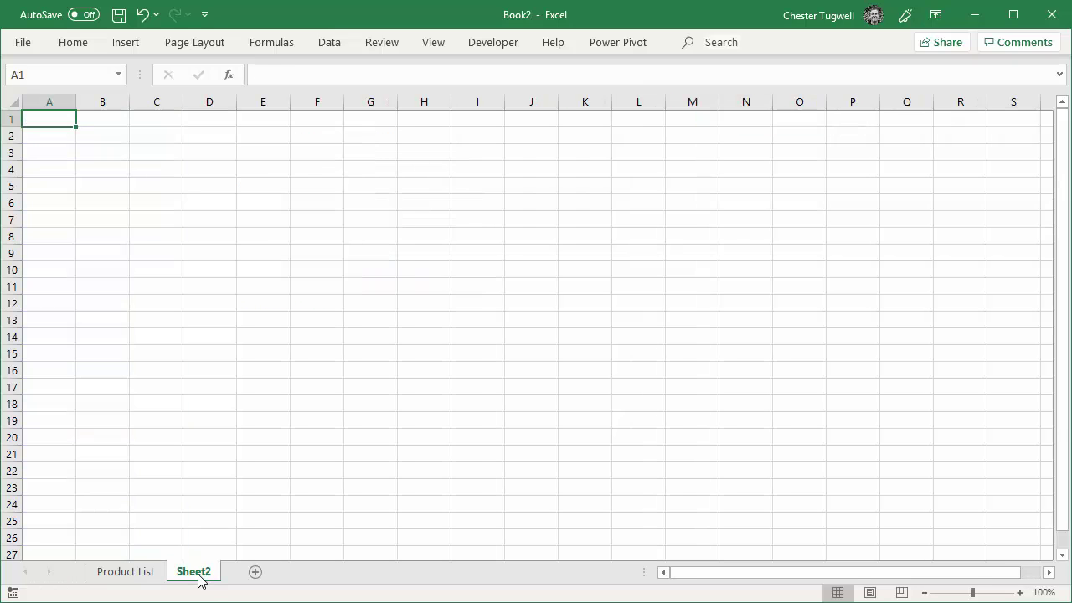
pyautogui.doubleClick(200, 576)
pyautogui.write('Drop-')
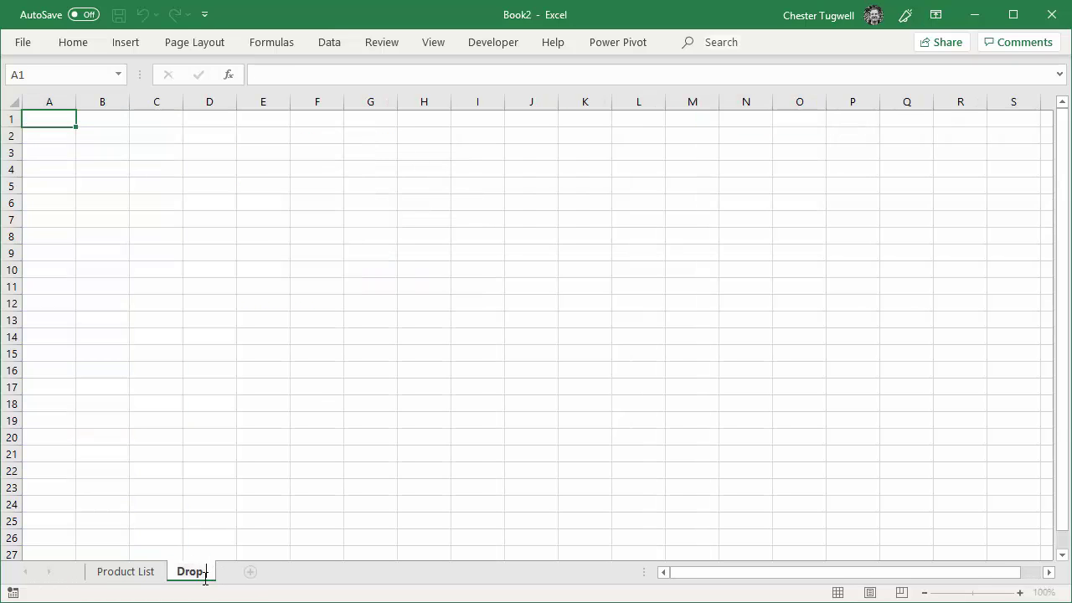
pyautogui.write('Down List')
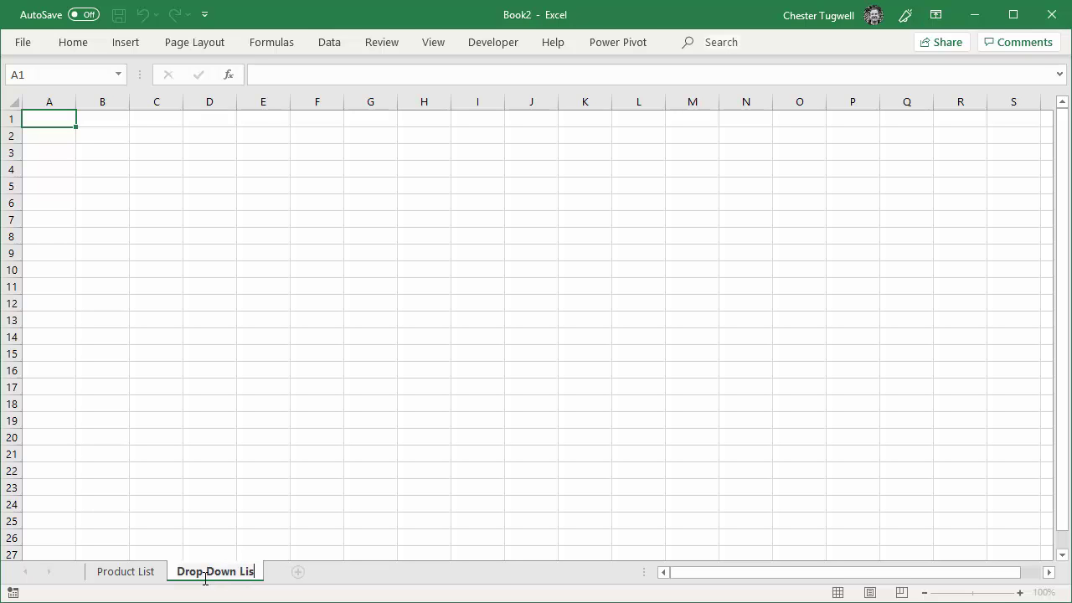
pyautogui.press('Return')
pyautogui.click(184, 508)
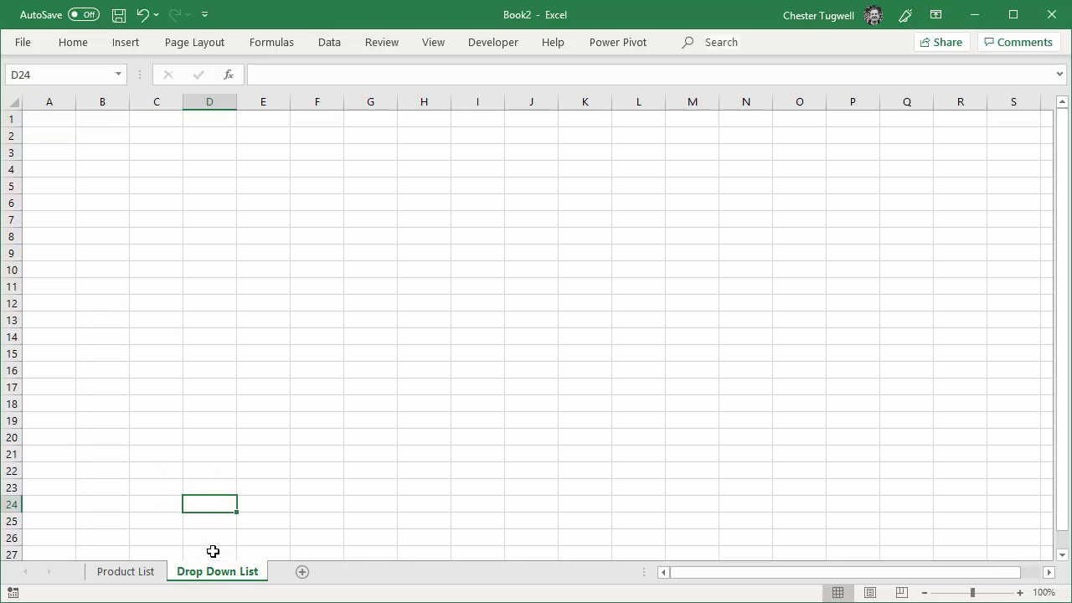
# - Move the search cell G1 from the Product List sheet to A2 on the Drop Down List sheet, and widen column A there
pyautogui.click(127, 570)
pyautogui.hotkey('ctrl', 'x')
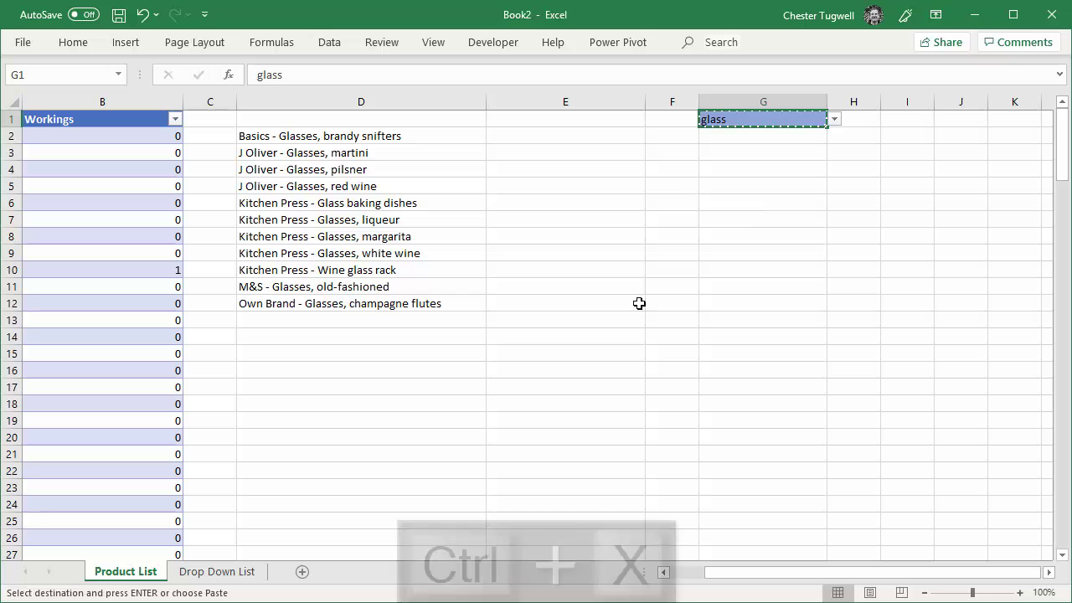
pyautogui.click(217, 570)
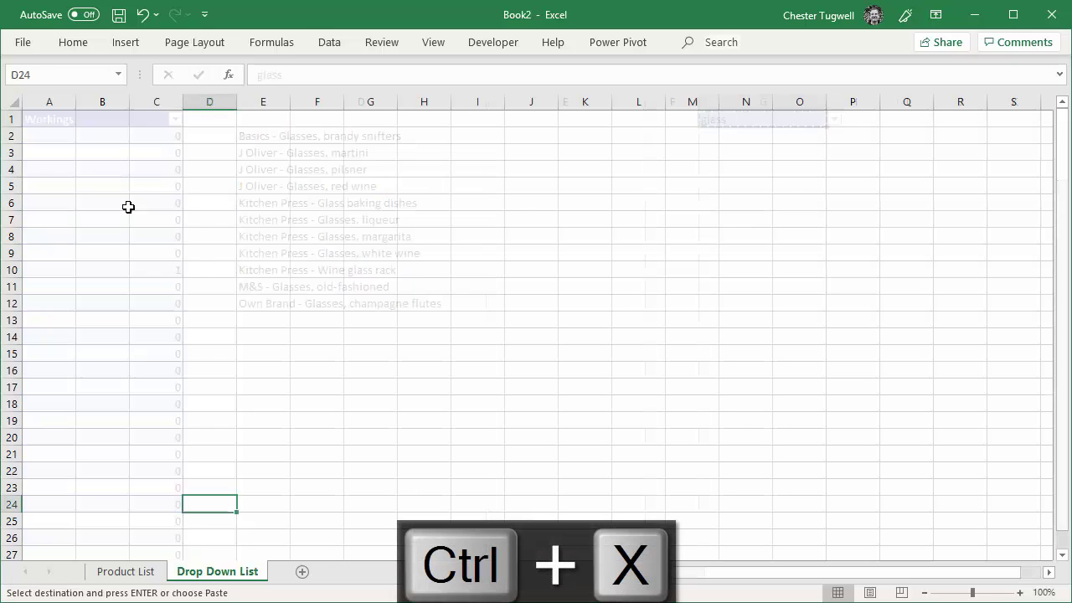
pyautogui.moveTo(75, 101); pyautogui.dragTo(118, 104)
pyautogui.click(88, 136)
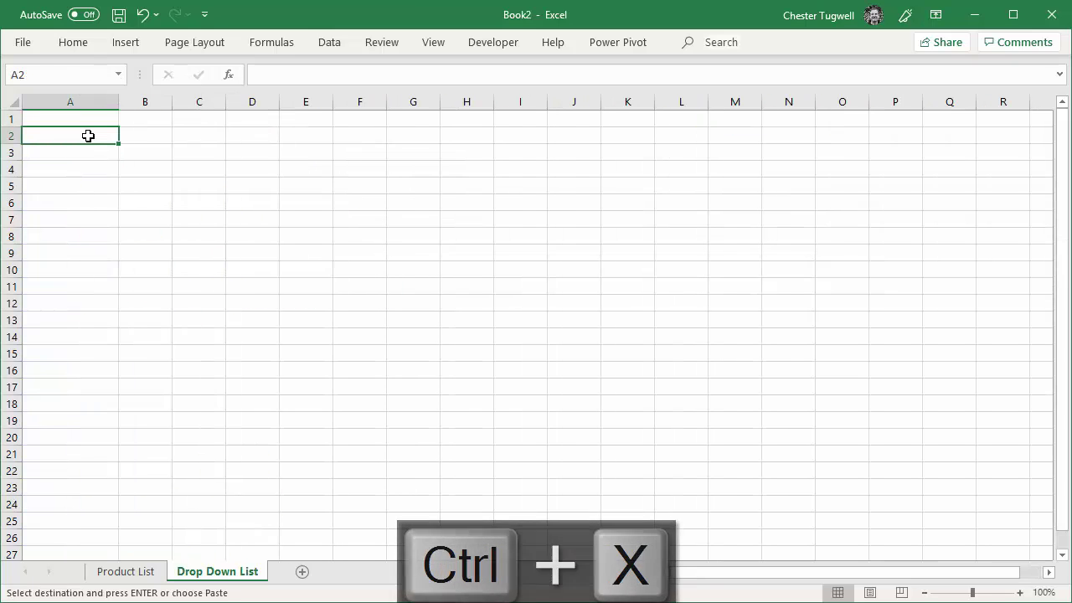
pyautogui.press('Return')
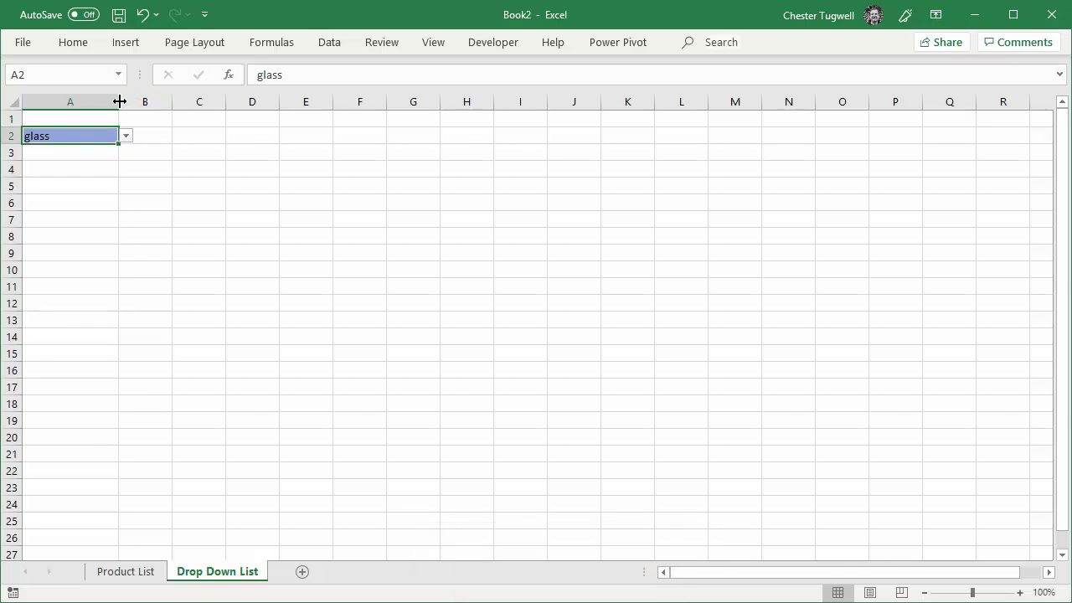
pyautogui.moveTo(119, 101); pyautogui.dragTo(139, 102)
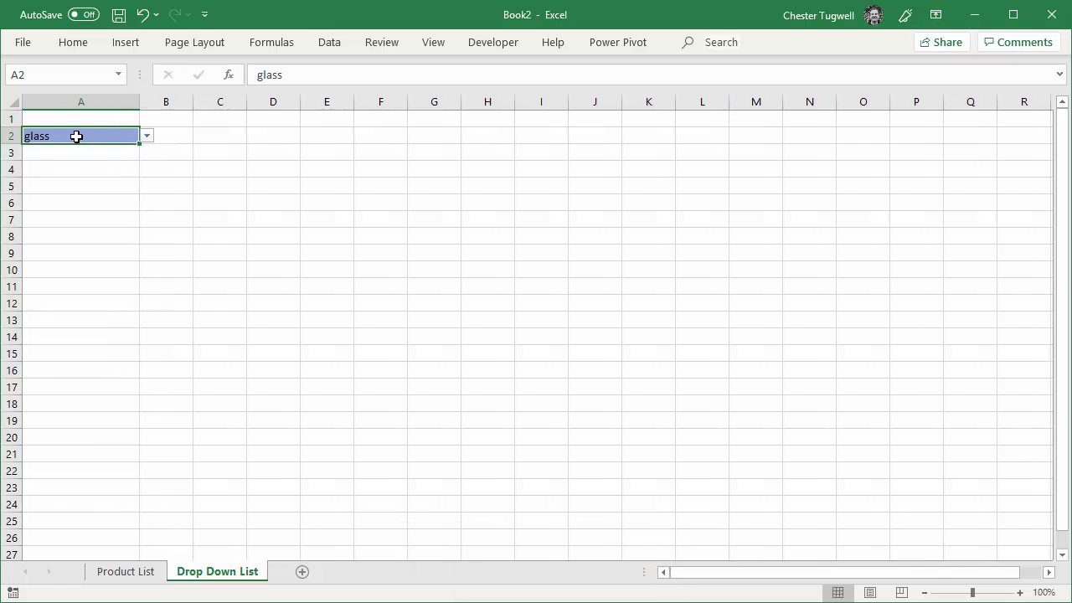
# - Enter j oliver as the search text in A2 and browse the matching products in its drop-down list
pyautogui.write('j oliver')
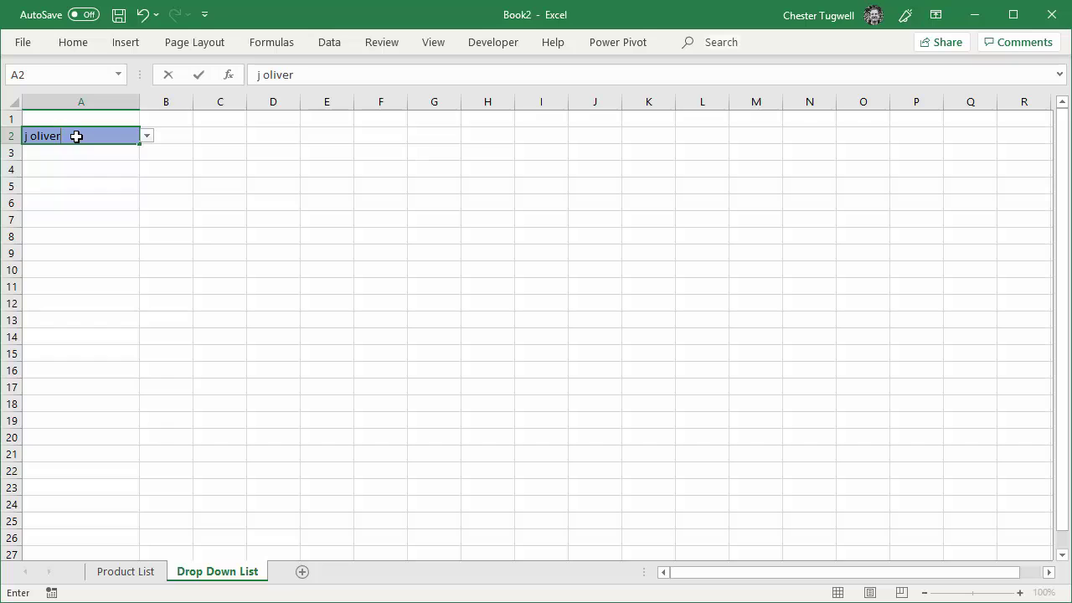
pyautogui.click(147, 137)
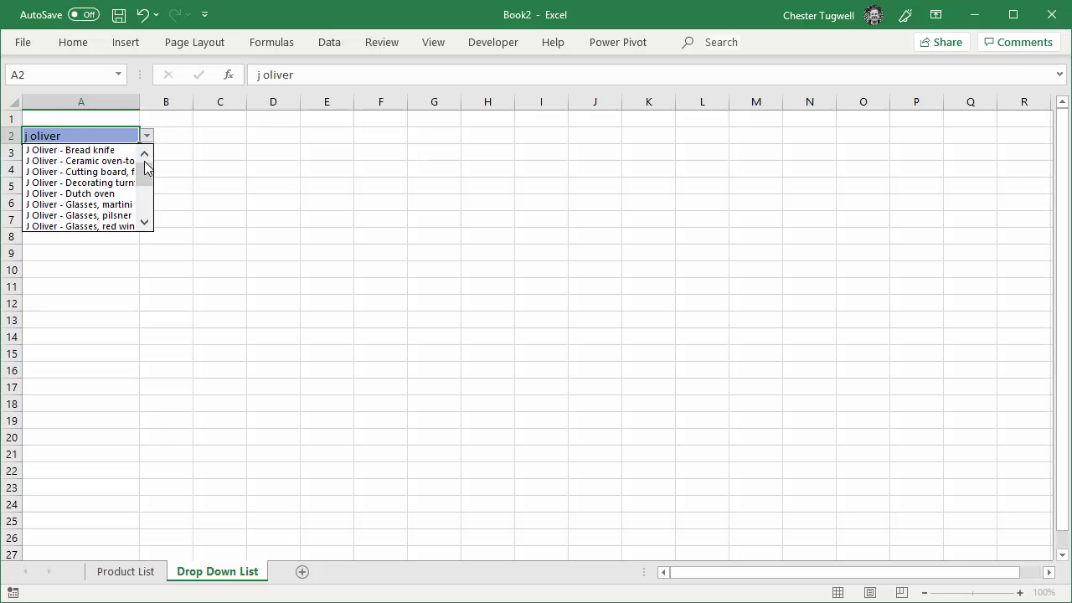
pyautogui.moveTo(144, 168)
pyautogui.mouseDown()
pyautogui.moveTo(145, 215)
pyautogui.moveTo(146, 172)
pyautogui.mouseUp()
pyautogui.click(190, 166)
pyautogui.click(159, 191)
pyautogui.click(98, 137)
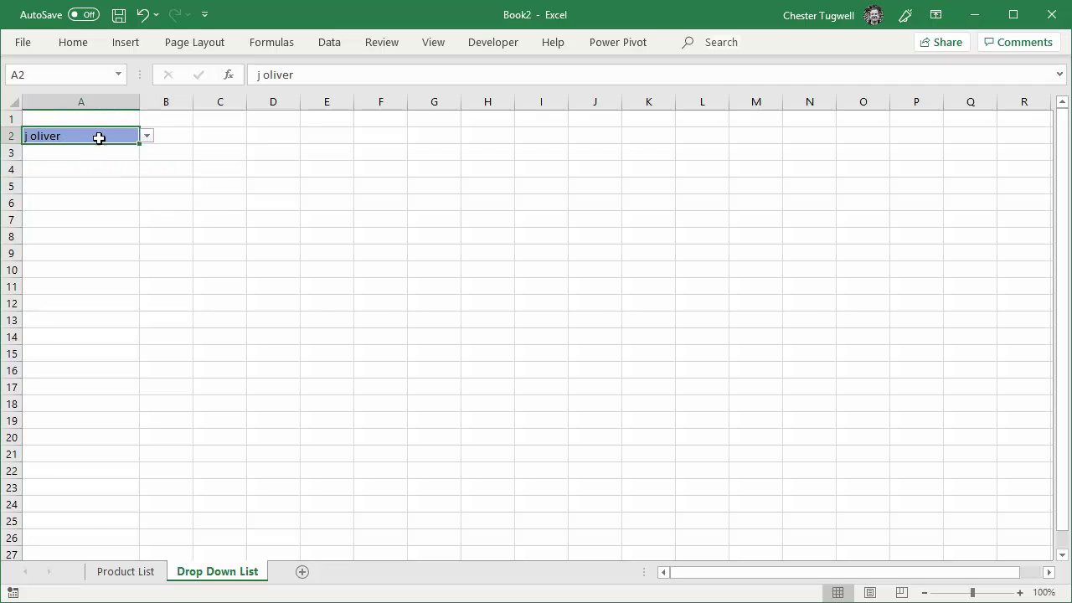